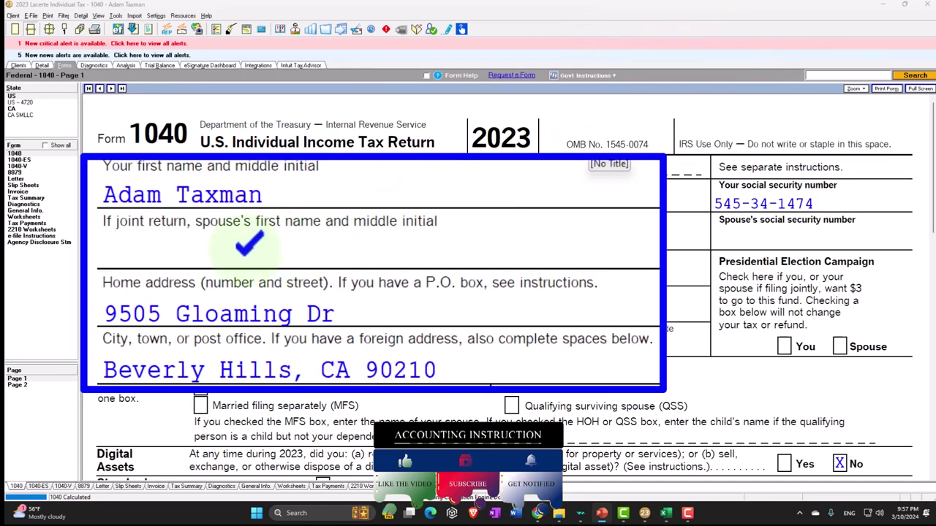
Review page 1 of Form 1040 from the taxpayer information and filing status down to taxable income on line 15.
scroll(228, 247, "down", 2)
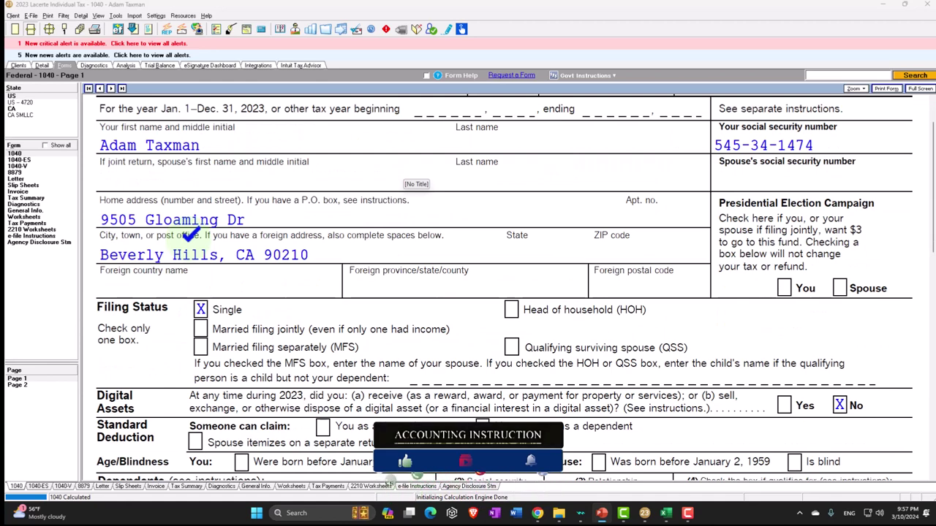
scroll(280, 284, "down", 2)
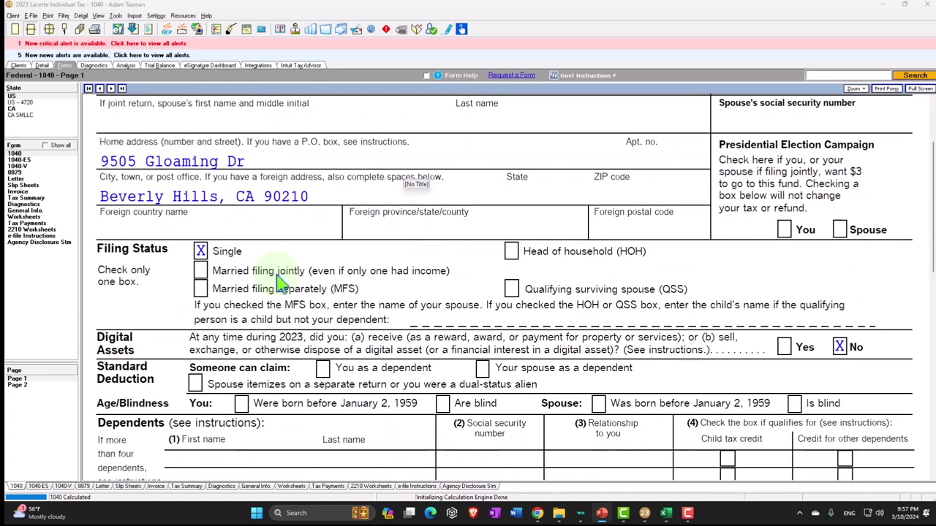
scroll(280, 283, "down", 8)
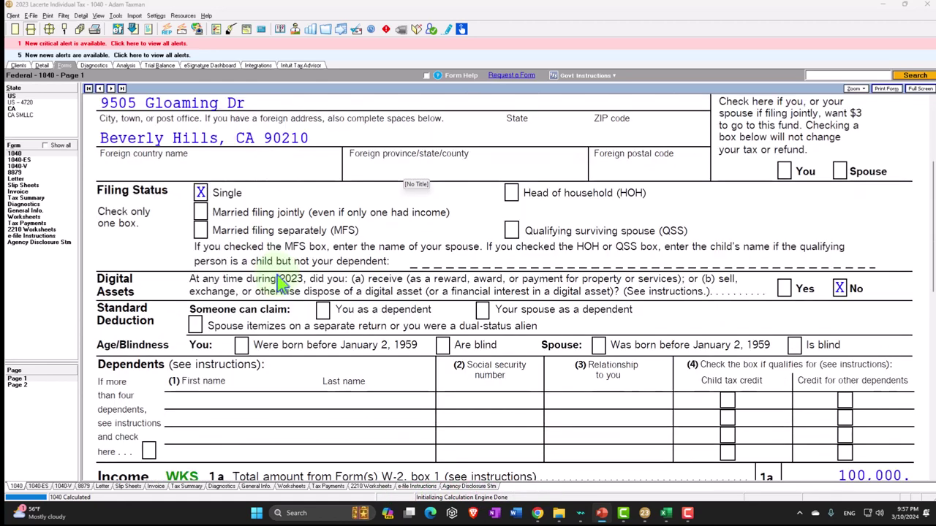
scroll(280, 284, "down", 2)
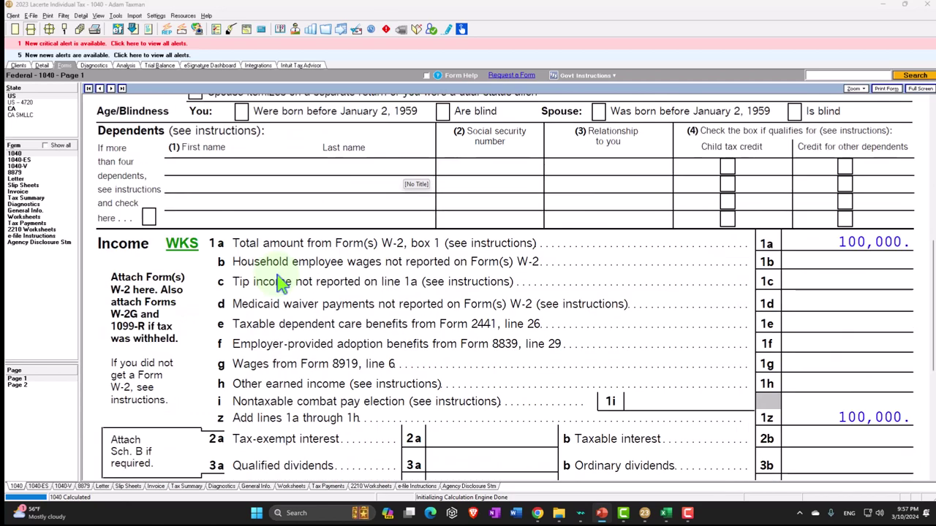
scroll(493, 285, "down", 8)
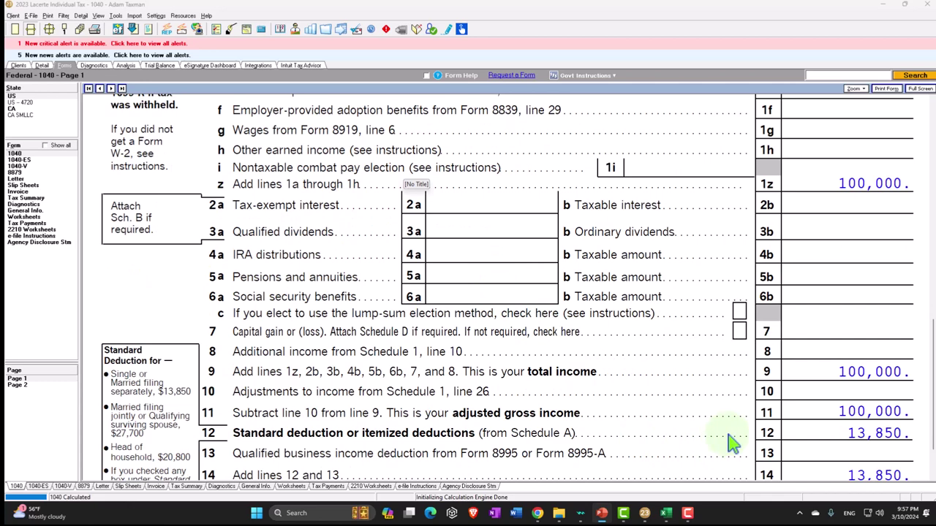
scroll(731, 438, "down", 2)
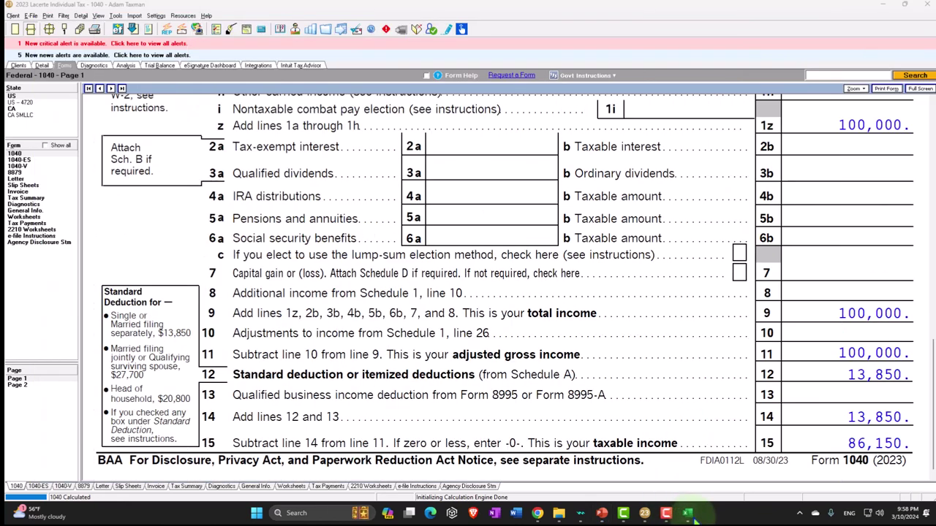
Switch to the Excel tax worksheet and check the standard deduction, taxable income and tax before credits.
left_click(689, 515)
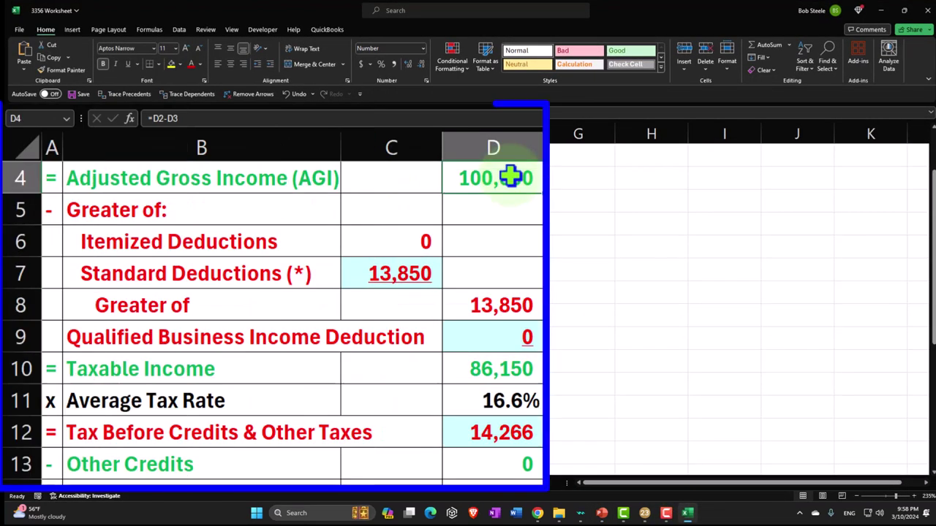
left_click(417, 271)
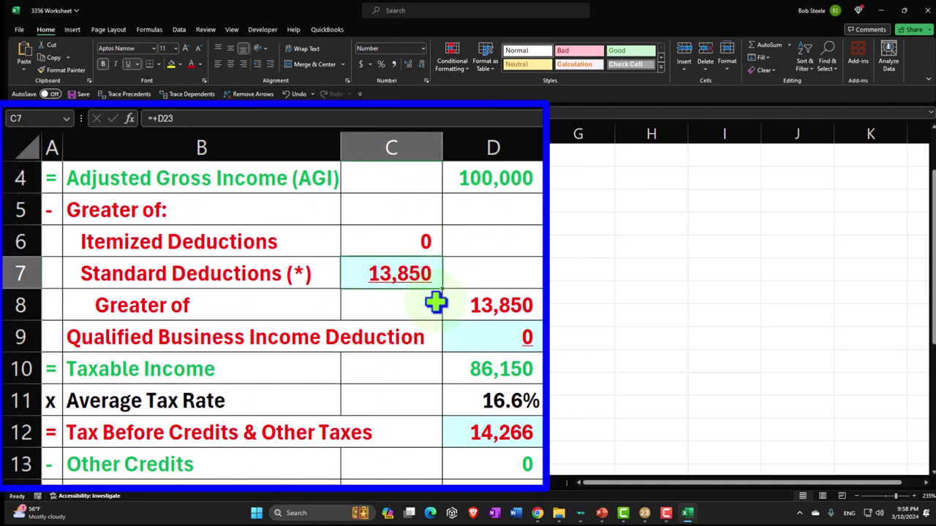
left_click(485, 363)
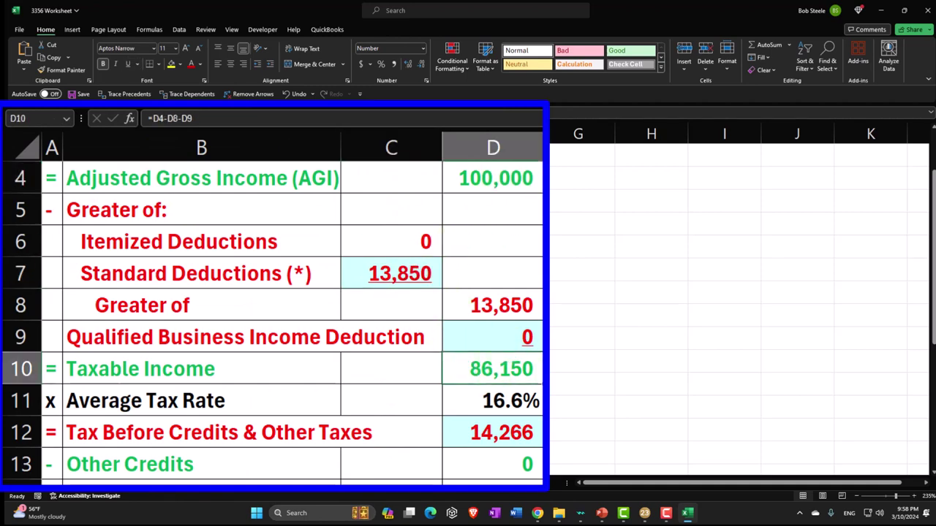
left_click(555, 432)
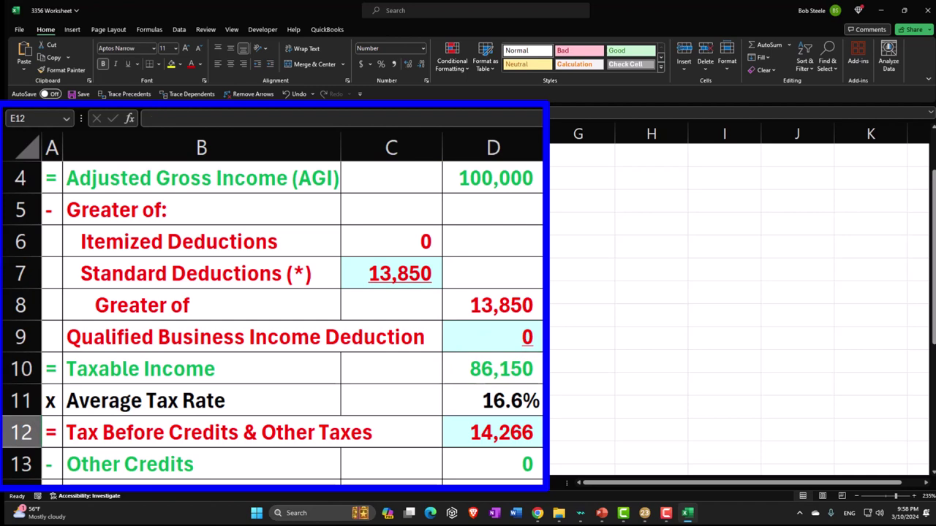
Return to Lacerte and check the tax on page 2 of Form 1040 and the additional income on page 1, line 8.
left_click(689, 512)
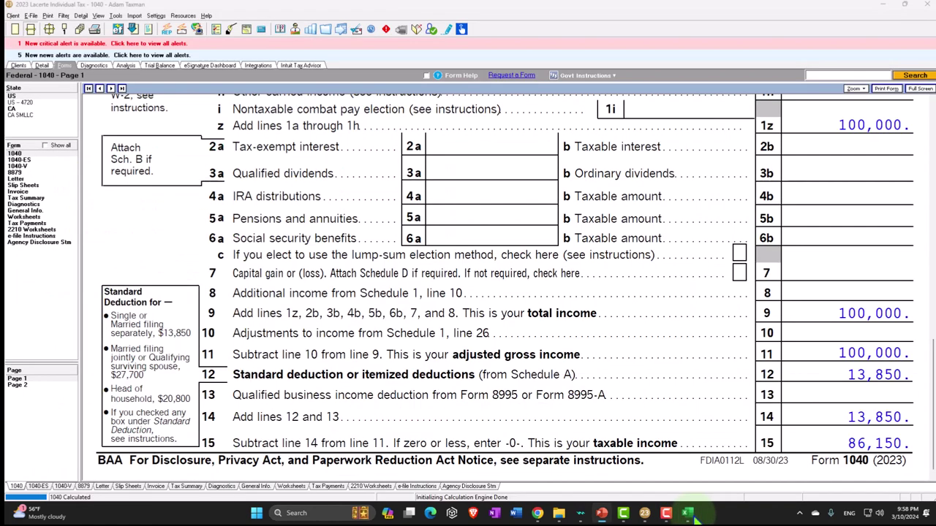
left_click(62, 386)
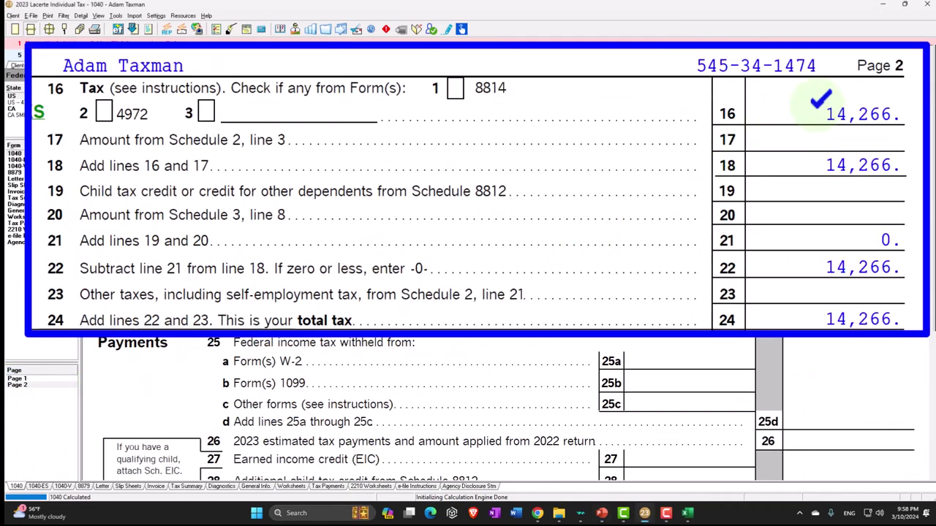
left_click(20, 378)
scroll(293, 311, "down", 10)
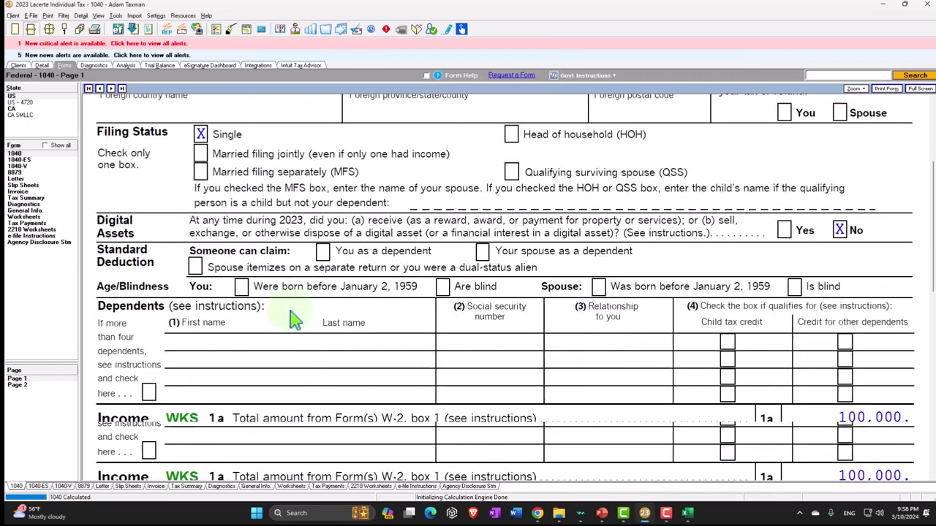
scroll(292, 318, "down", 5)
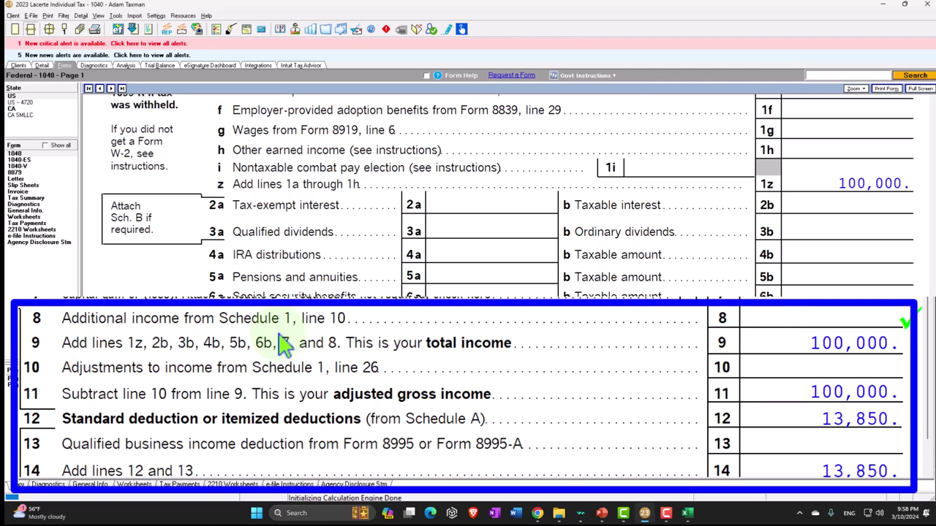
List all federal forms and open Schedule 1 to review its other income lines from 8a through 8u.
left_click(46, 145)
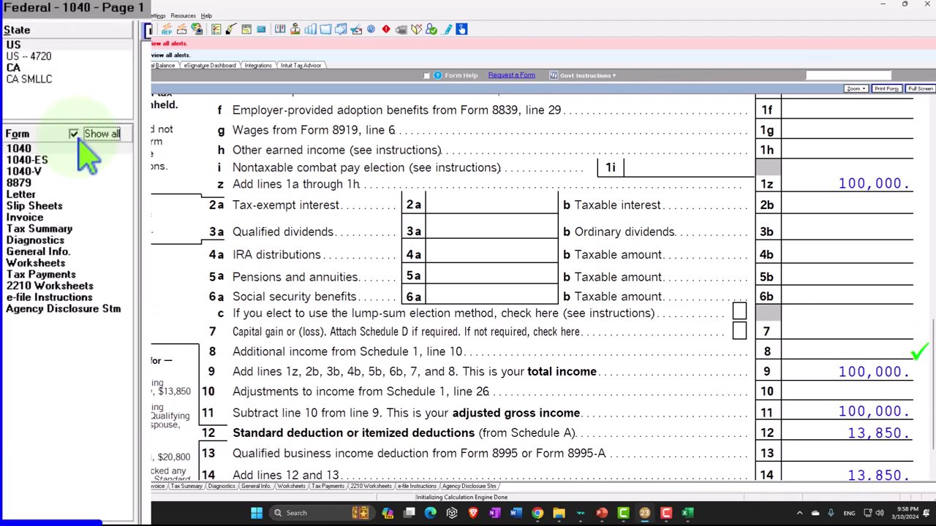
left_click(33, 183)
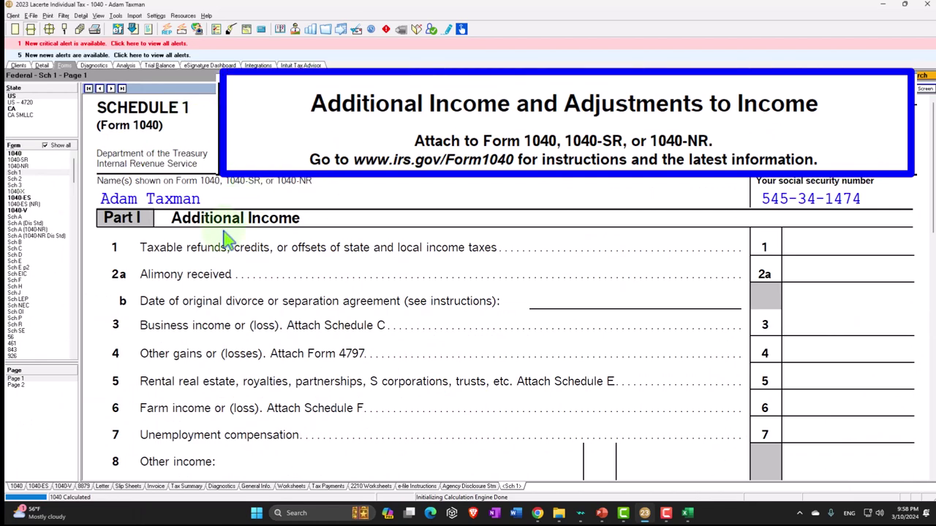
scroll(227, 238, "down", 10)
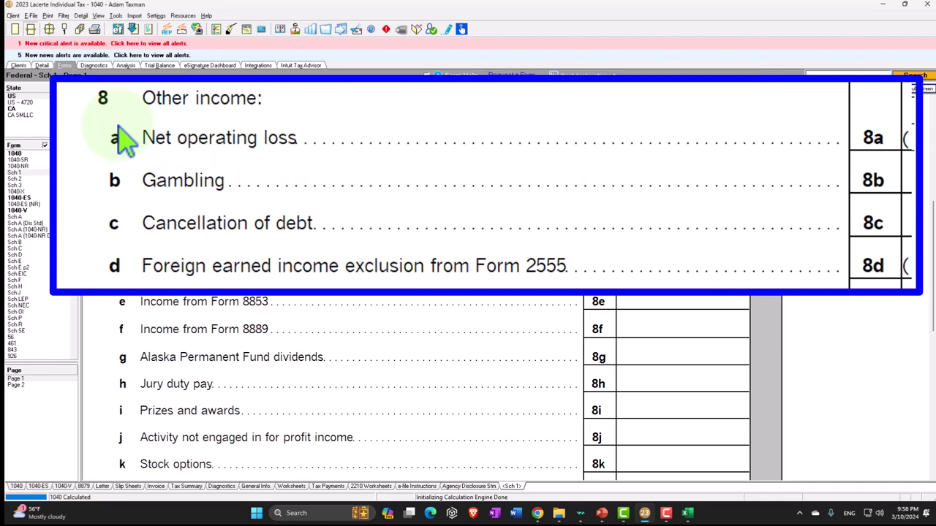
scroll(164, 277, "down", 3)
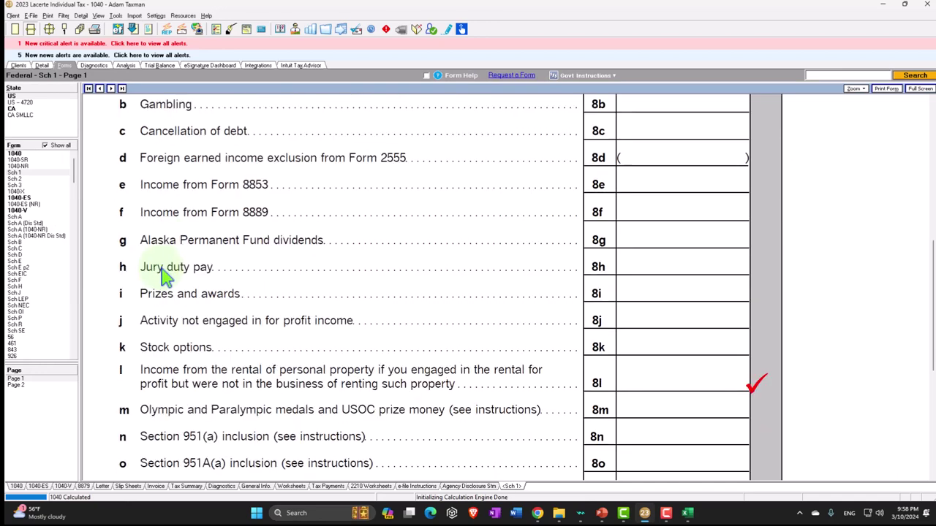
scroll(164, 276, "down", 2)
scroll(164, 276, "down", 4)
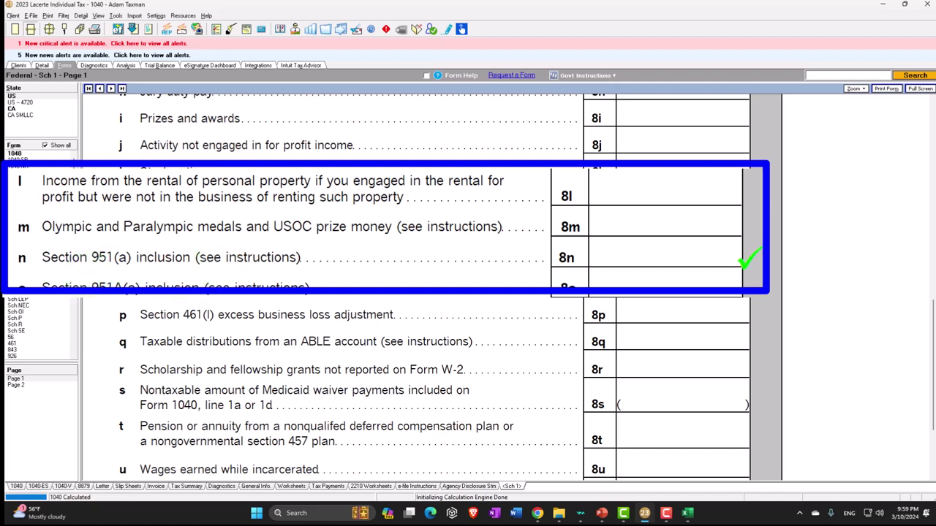
Switch to the PowerPoint presentation, narrow the slide thumbnails, and view the slides on Section 951(a) and Section 951A(a) inclusions.
key("alt+Tab")
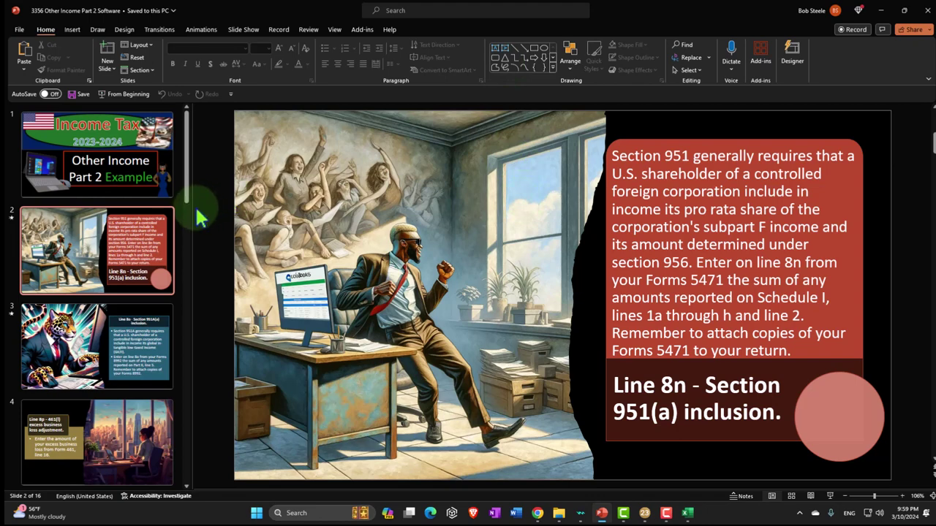
left_click_drag(192, 207, 88, 210)
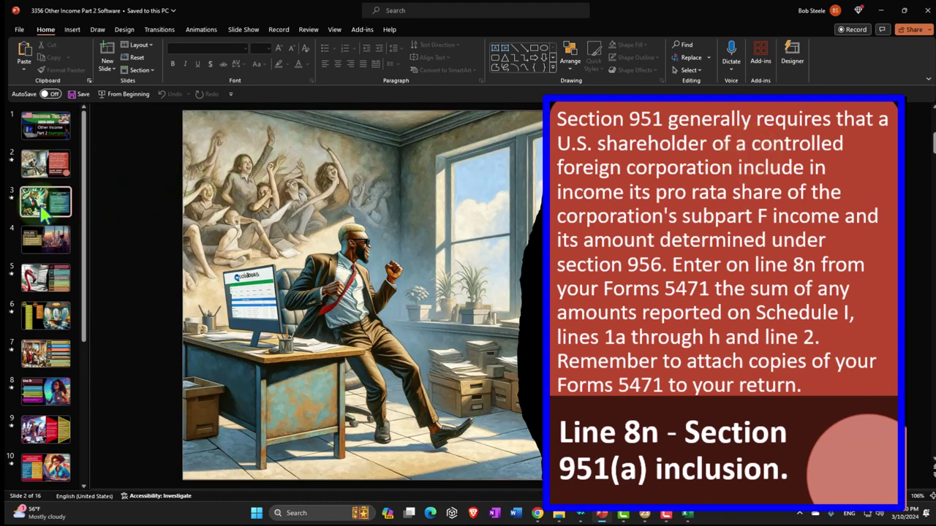
left_click(43, 212)
left_click(578, 201)
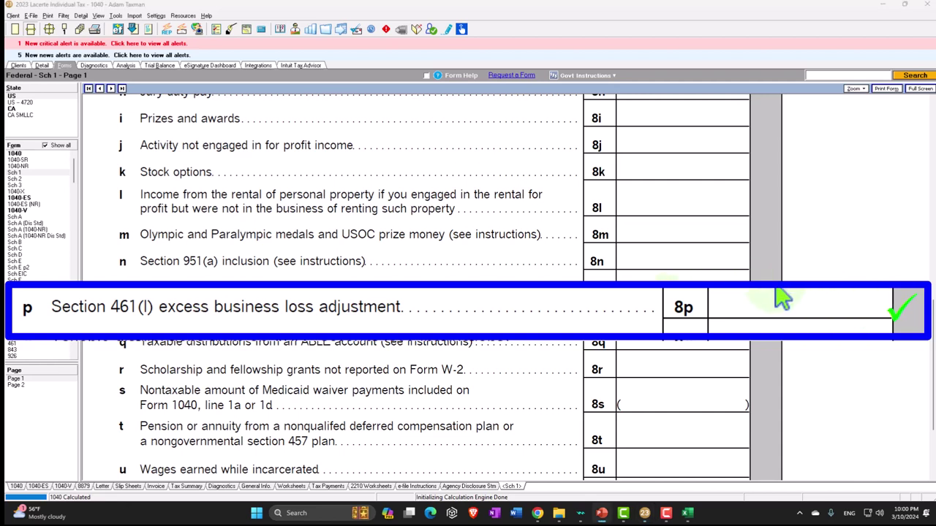
Back in Lacerte, compare Schedule 1 line 8a net operating loss with line 8p excess business loss adjustment.
scroll(603, 306, "up", 1)
scroll(603, 306, "up", 4)
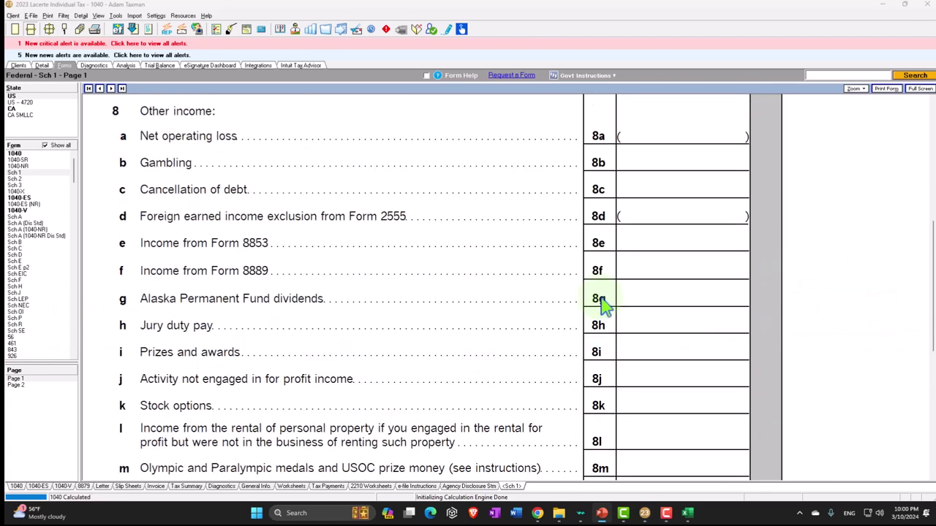
scroll(603, 306, "up", 1)
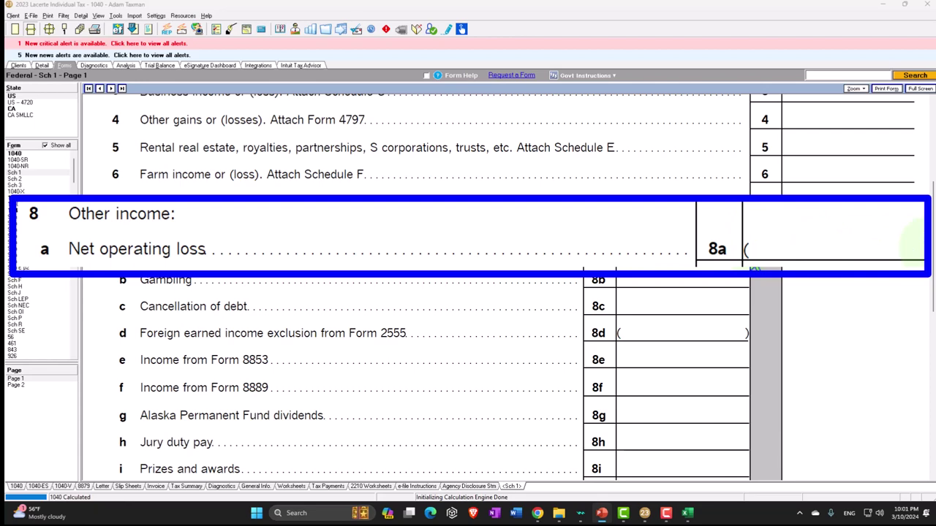
scroll(753, 259, "down", 5)
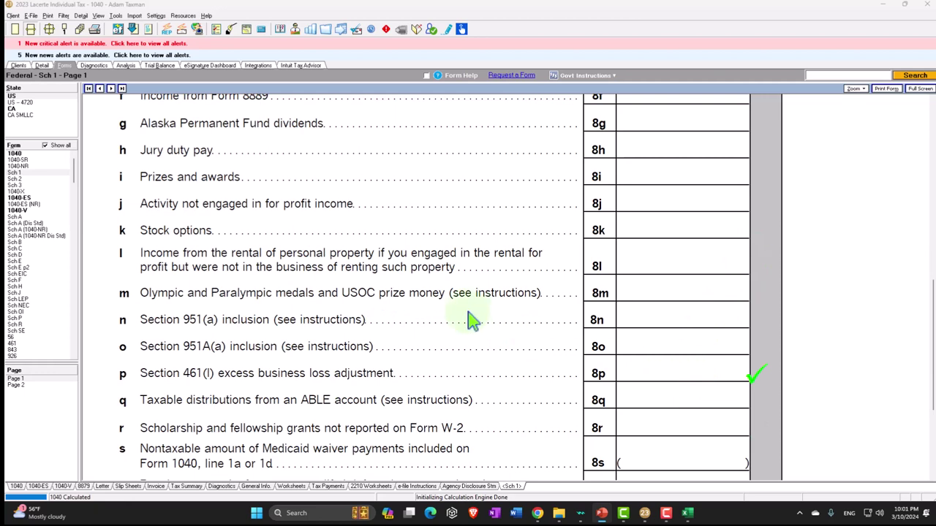
Open the Business Income (Schedule C) input screen in the return's detail data.
left_click(43, 65)
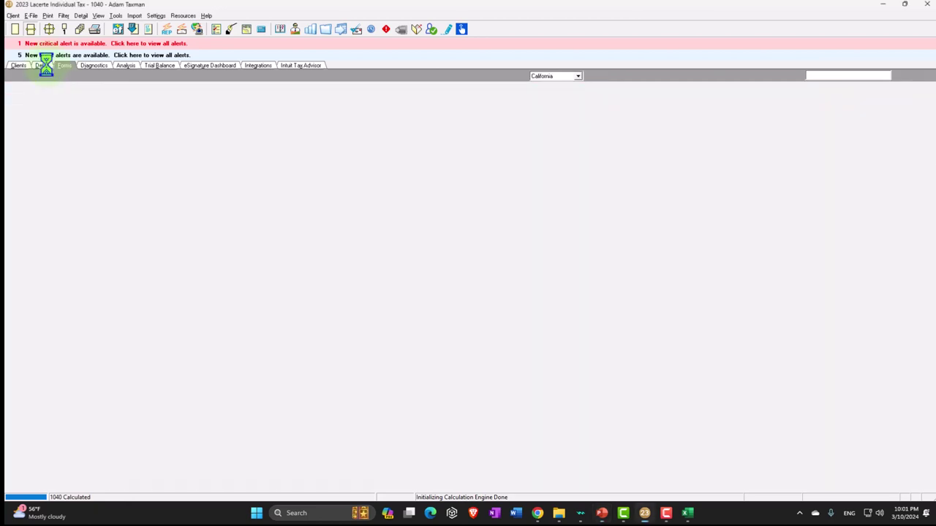
left_click(99, 89)
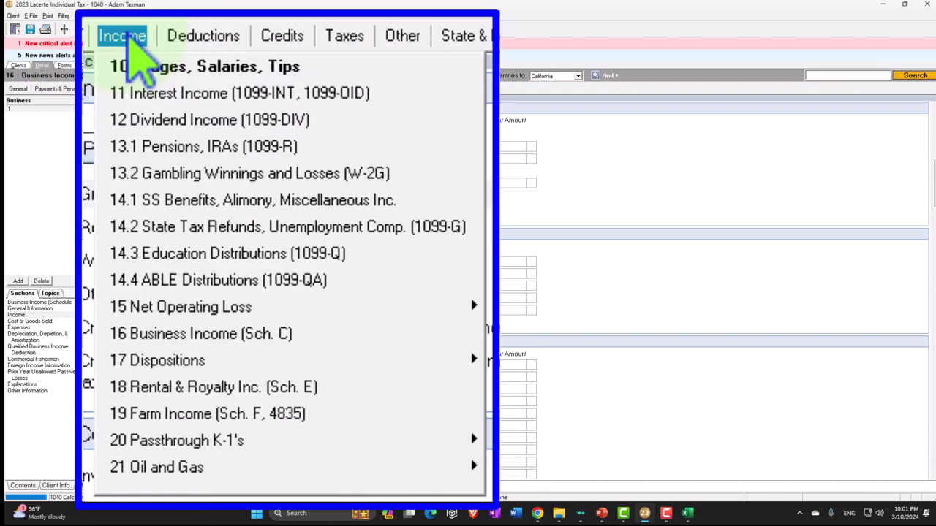
left_click(138, 207)
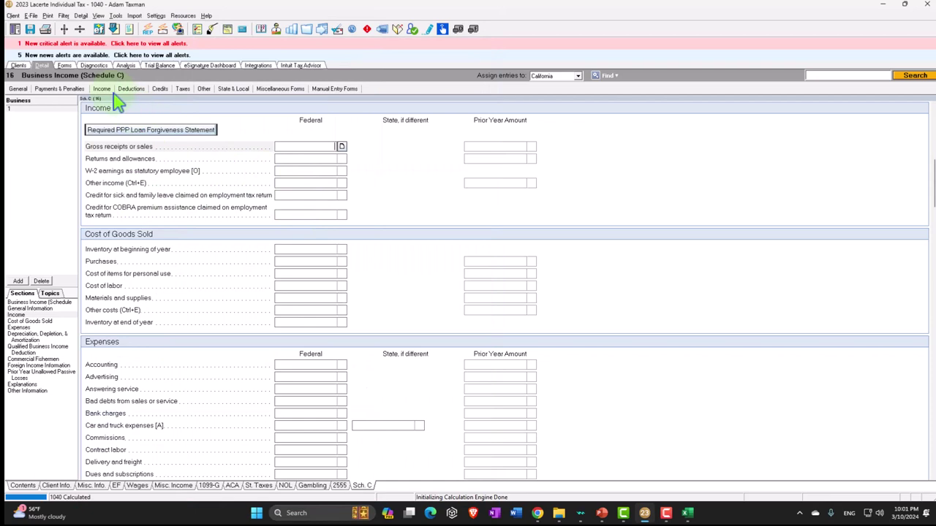
left_click(102, 88)
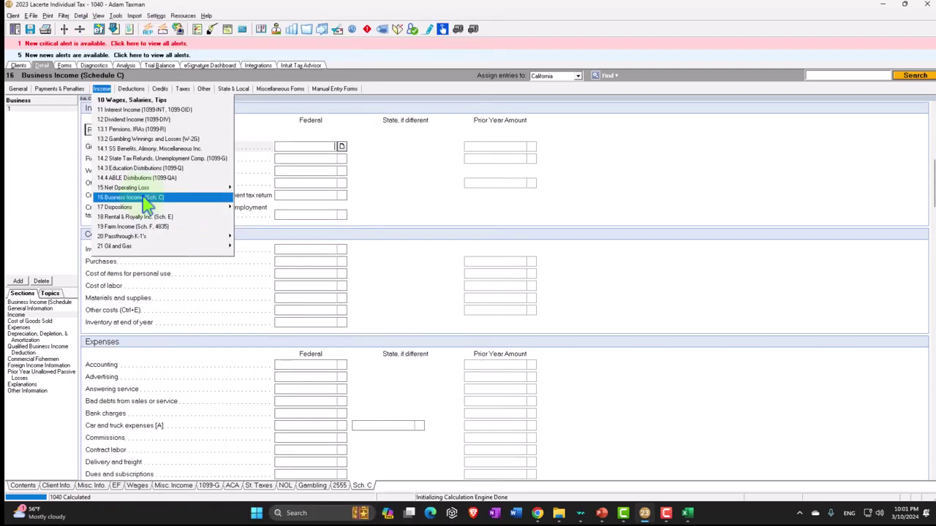
left_click(145, 198)
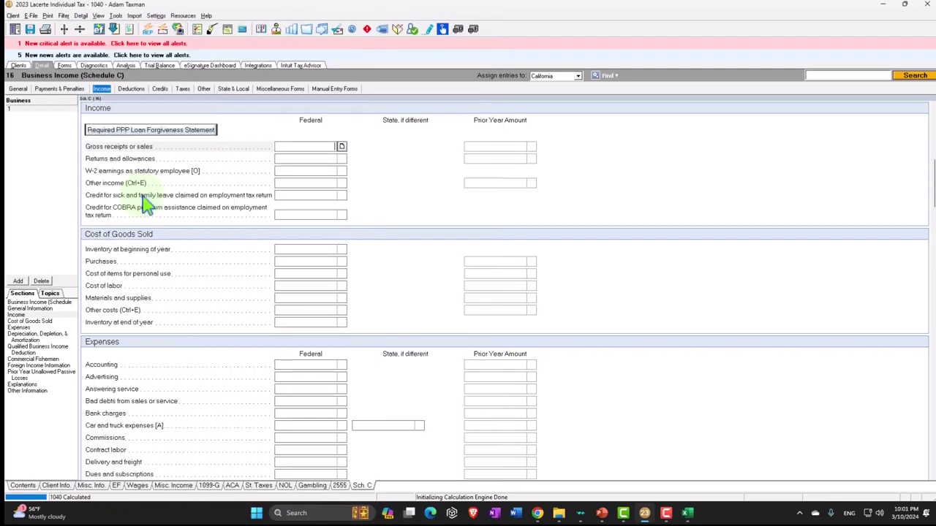
Enter 50,000 as the federal gross receipts or sales in the Schedule C income section.
scroll(237, 210, "down", 1)
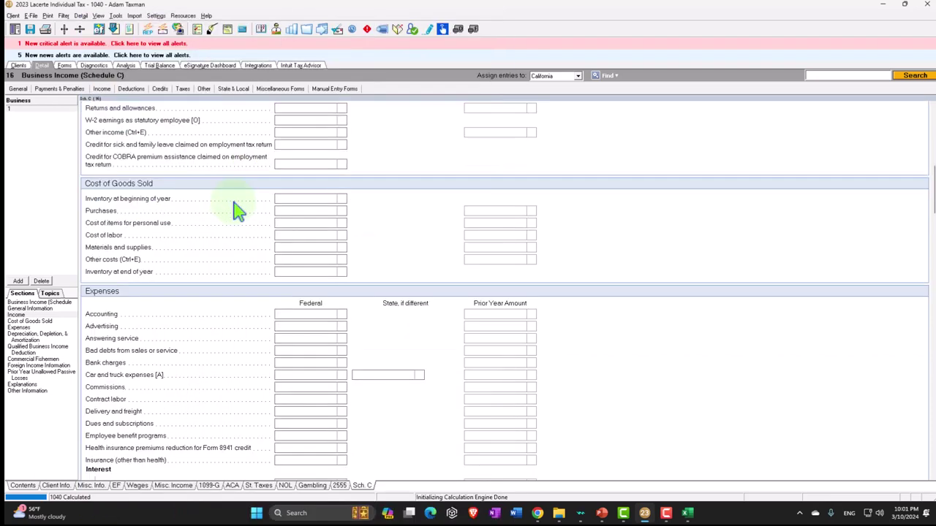
scroll(234, 210, "up", 2)
left_click(312, 188)
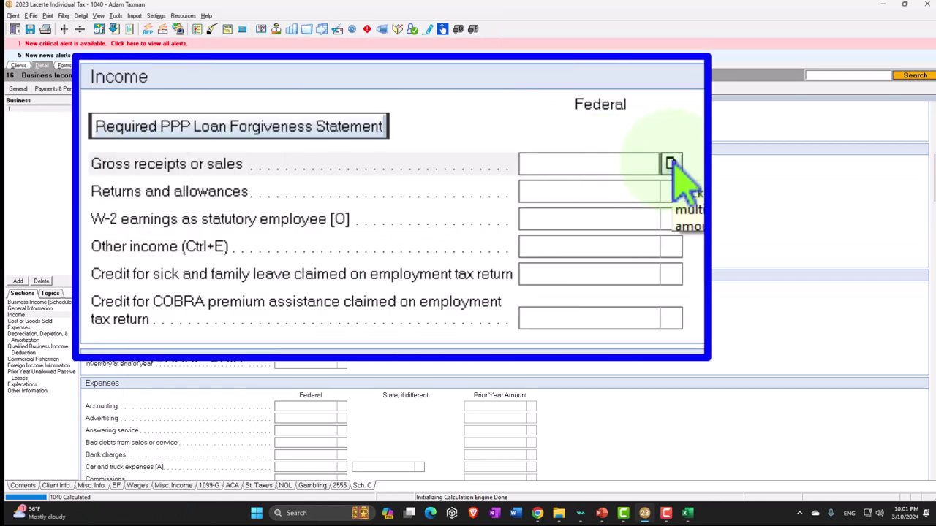
type("50000")
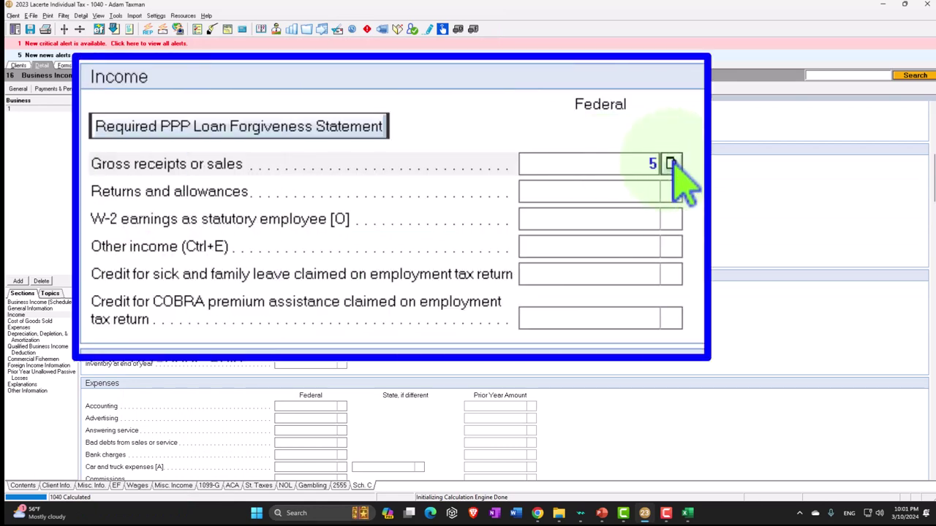
key("Return")
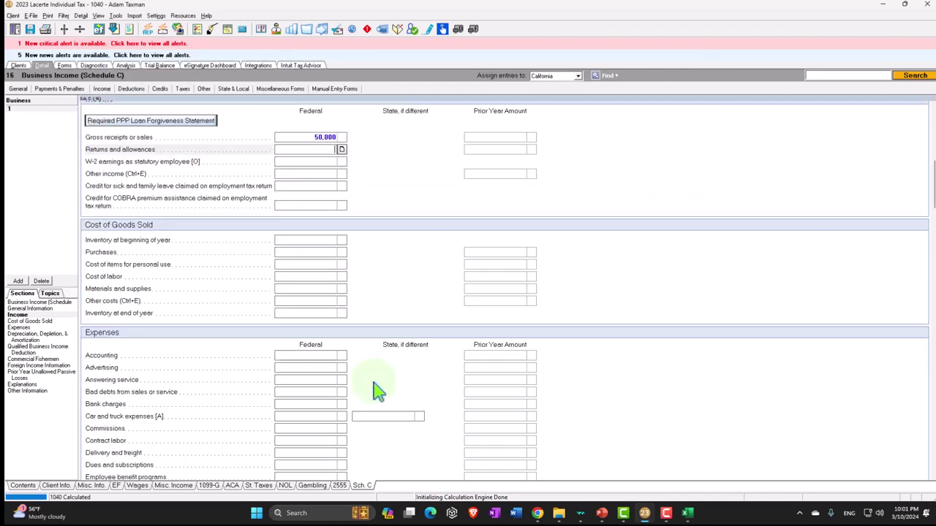
Enter 10,000 as the federal advertising expense in the Schedule C expenses section.
left_click(339, 368)
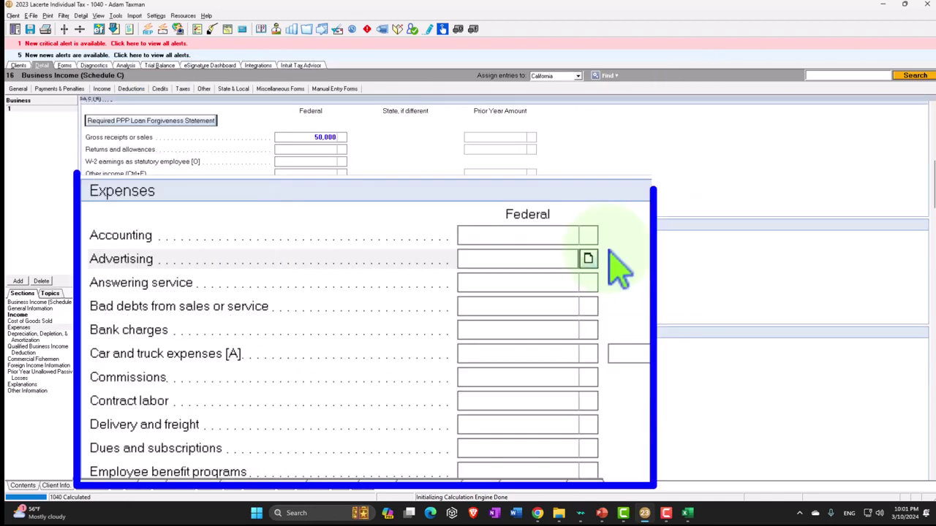
type("10000")
key("Return")
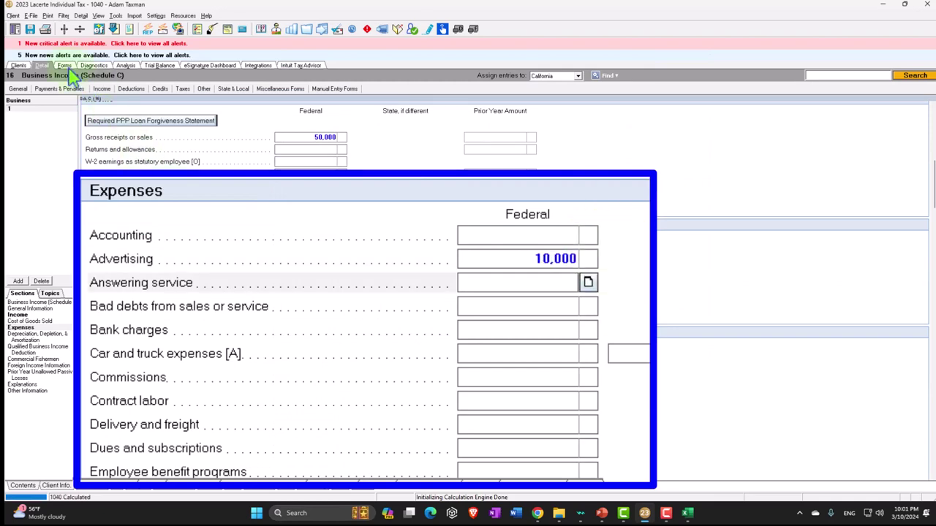
View the Schedule C form from gross receipts and advertising down to the net profit or loss on line 31.
left_click(64, 65)
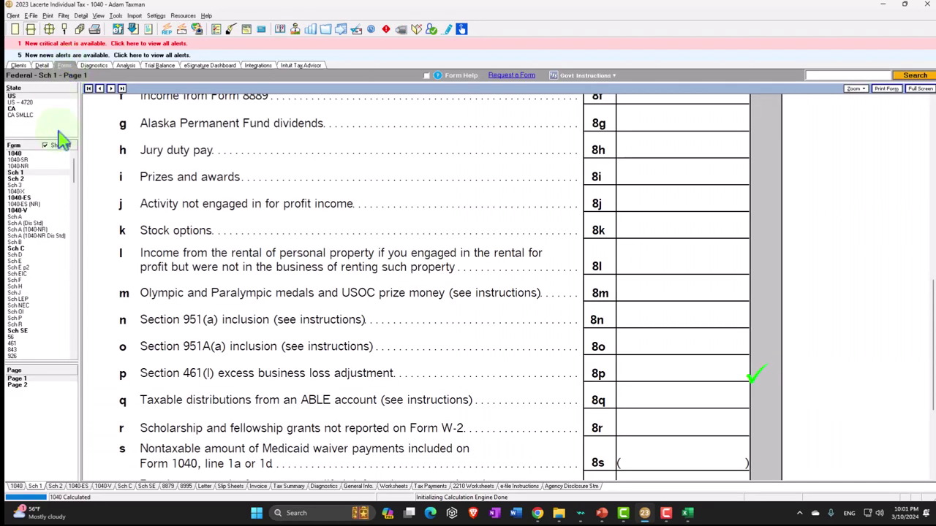
left_click(16, 248)
scroll(510, 275, "down", 6)
scroll(825, 271, "down", 1)
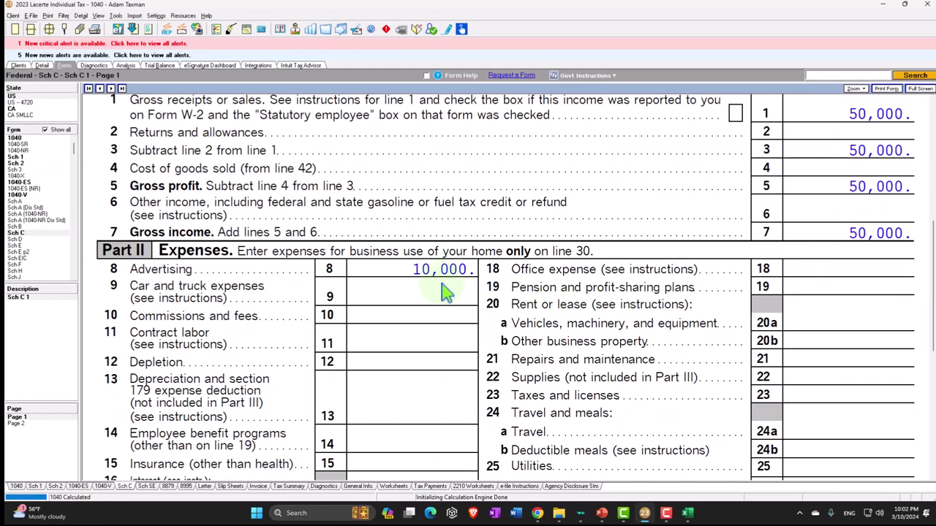
scroll(446, 291, "down", 5)
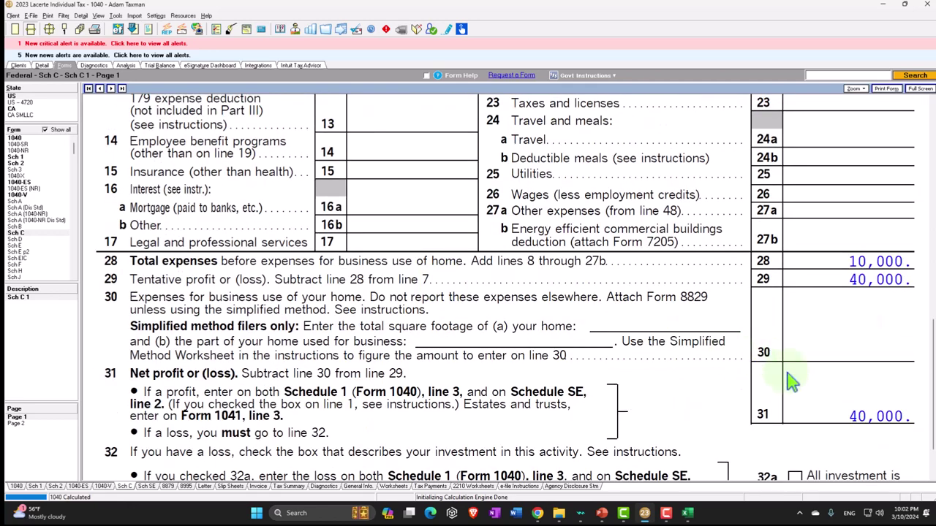
Trace the business income from Schedule 1 line 3 through Form 1040 to the total tax on page 2.
left_click(26, 156)
scroll(444, 307, "down", 3)
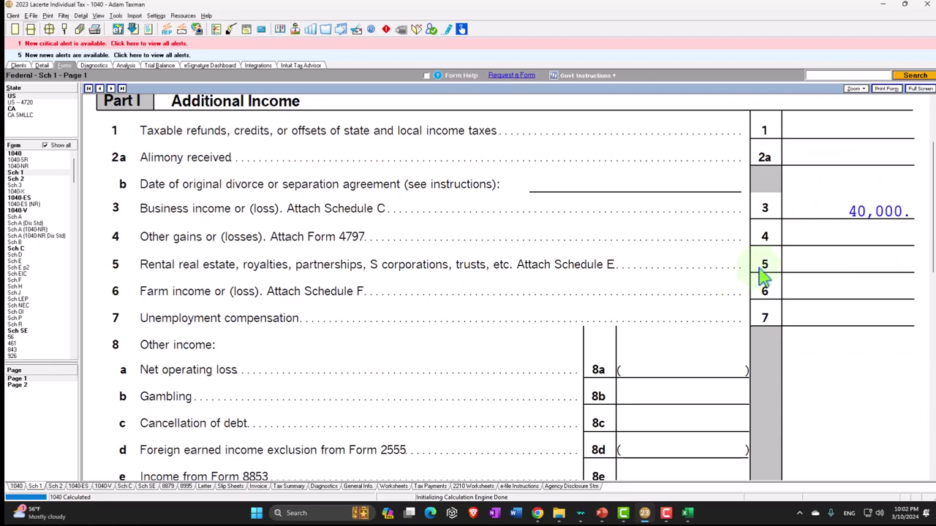
left_click(24, 157)
scroll(409, 362, "down", 6)
scroll(410, 362, "down", 5)
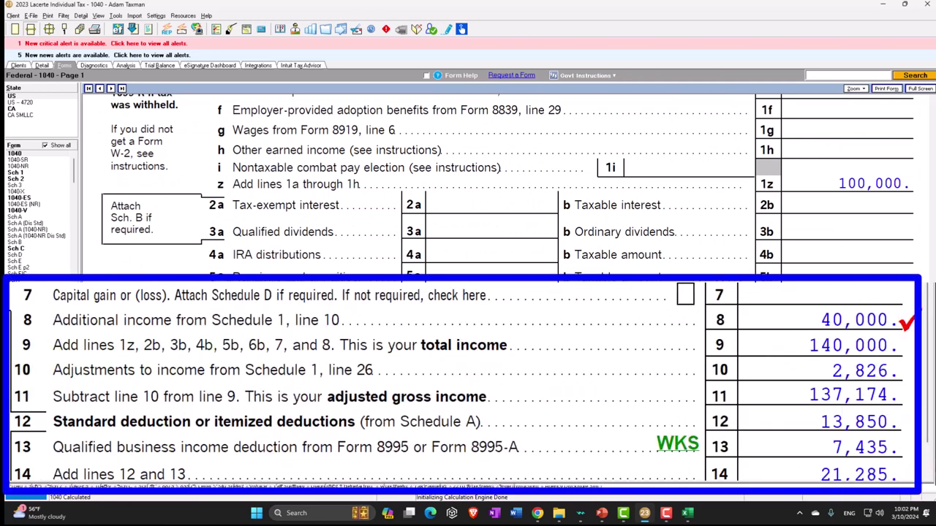
scroll(652, 324, "down", 3)
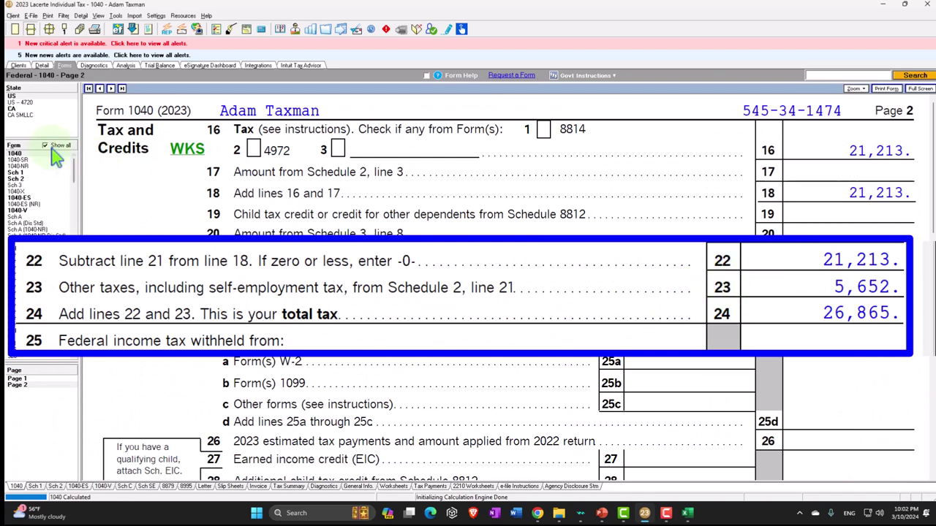
Limit the form list to the forms used in this return and examine the self-employment tax calculation on Schedule SE.
left_click(45, 145)
left_click(39, 193)
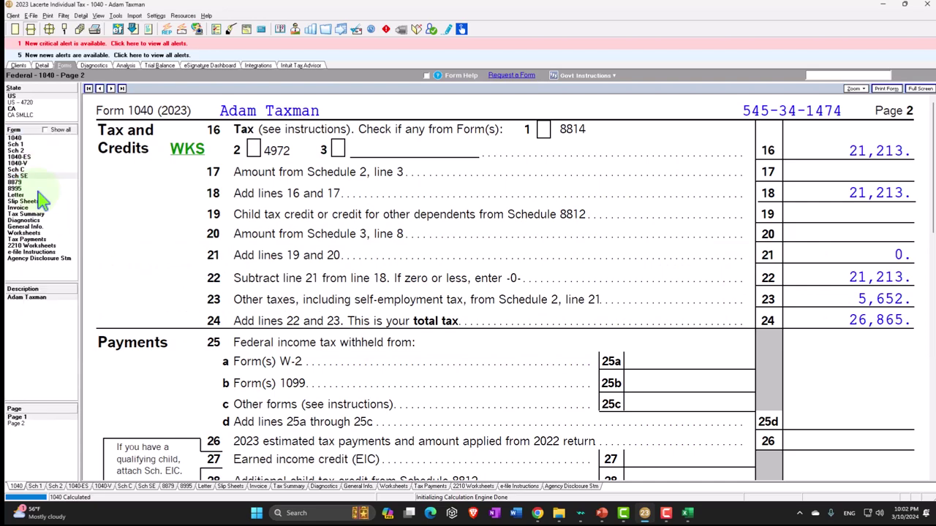
scroll(423, 229, "down", 3)
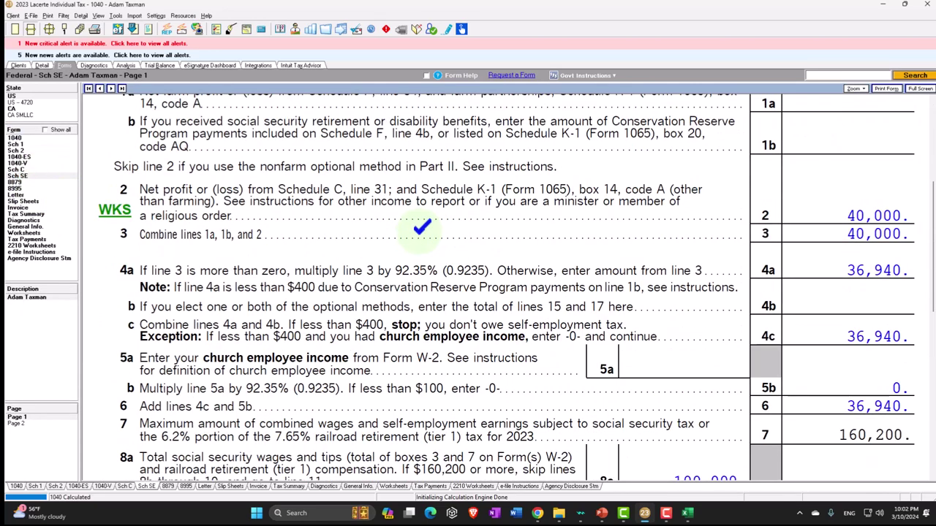
scroll(423, 242, "down", 3)
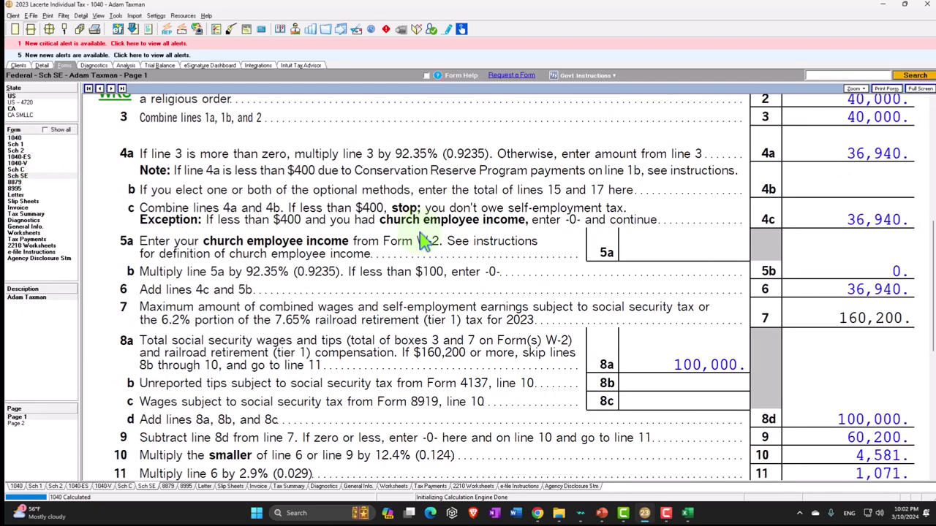
Set the federal advertising expense in the Schedule C input data to 70,000.
left_click(42, 65)
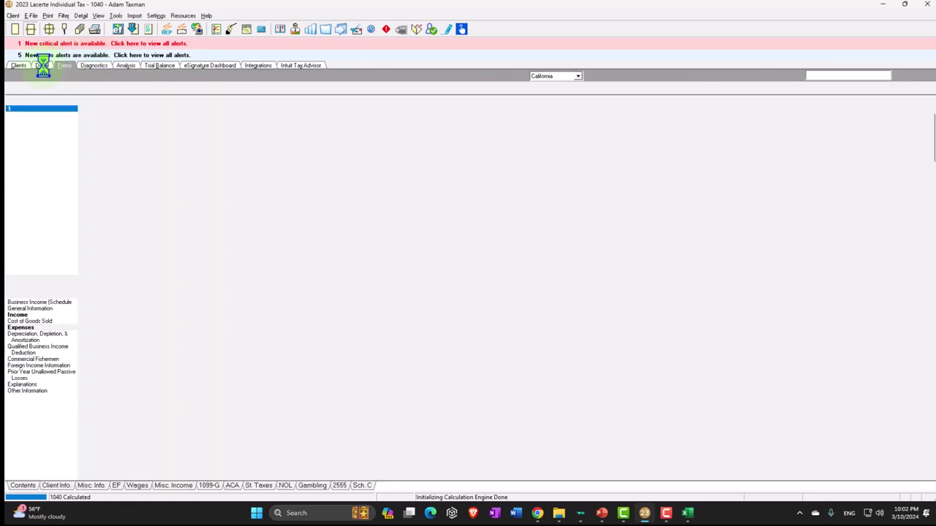
scroll(328, 219, "up", 6)
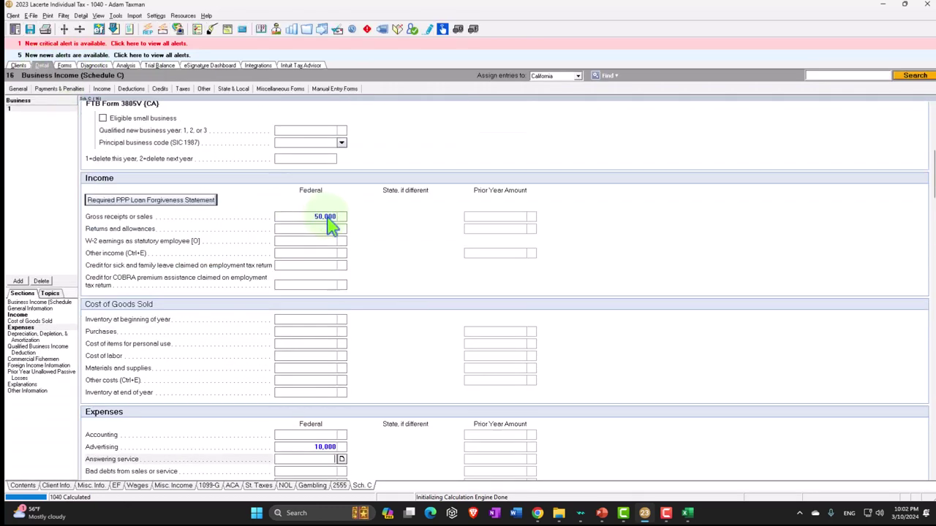
left_click(341, 446)
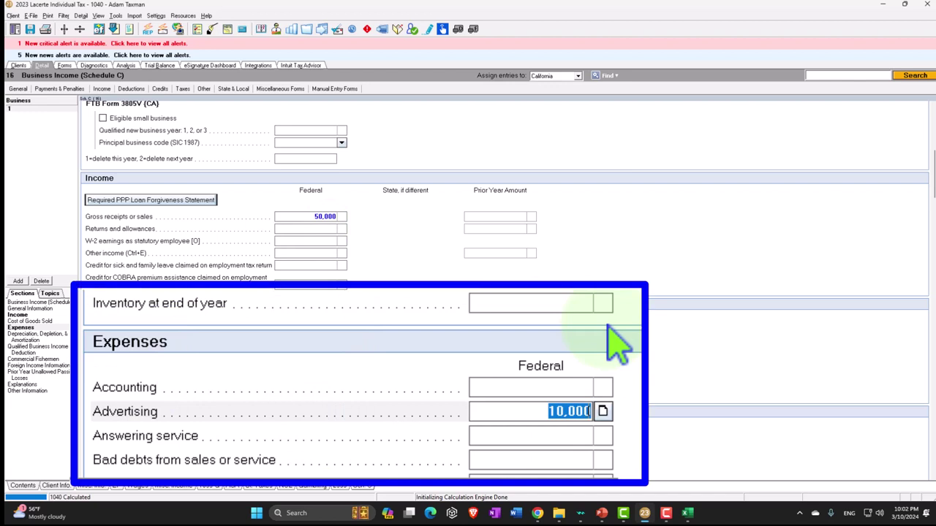
type("70000")
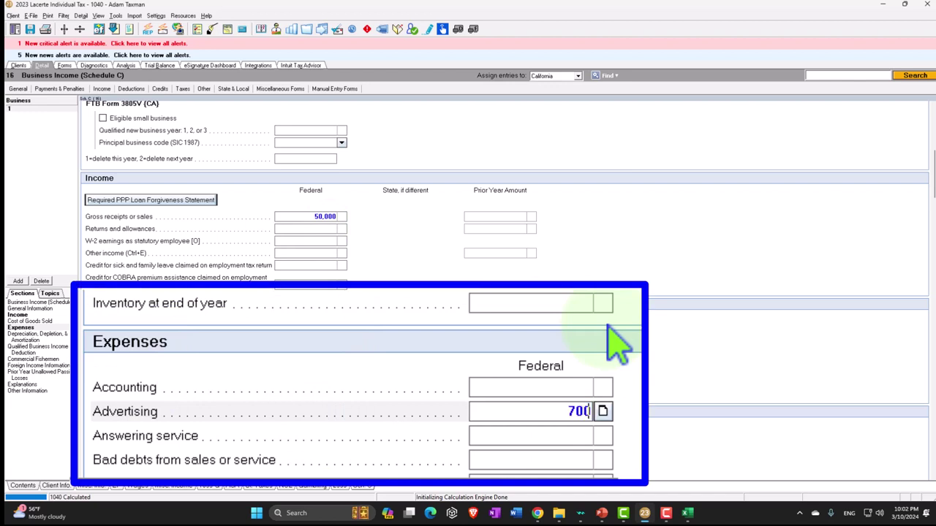
key("Tab")
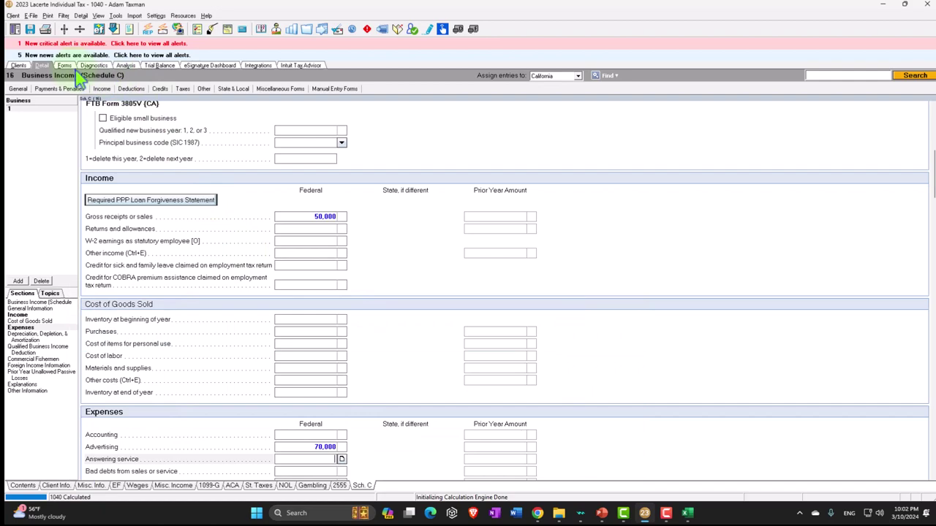
Recheck the Schedule C form's income, advertising, total expenses and line 31 result using the updated expense.
left_click(65, 65)
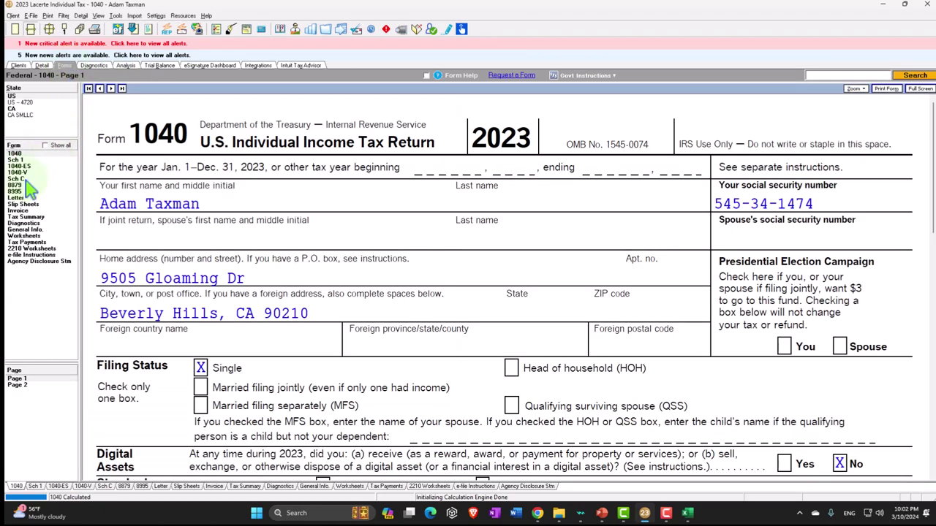
left_click(18, 179)
scroll(630, 294, "down", 8)
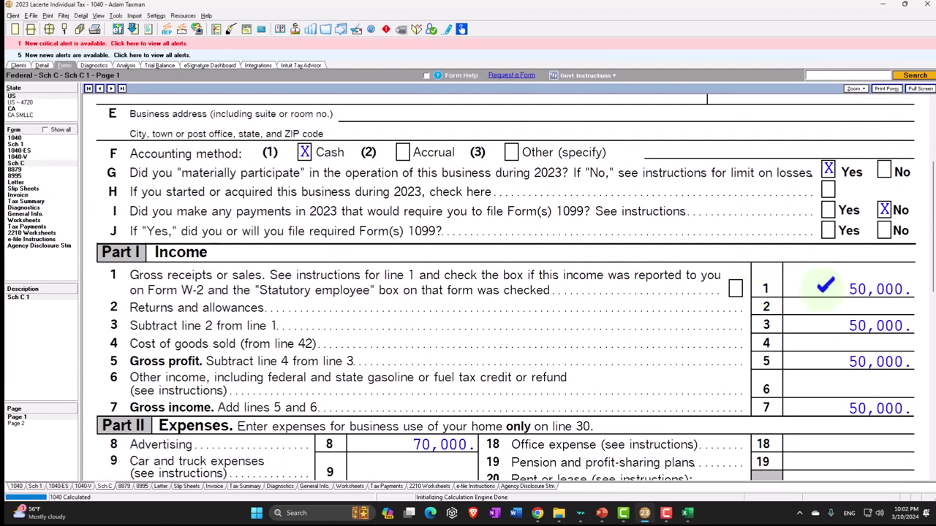
scroll(451, 303, "down", 5)
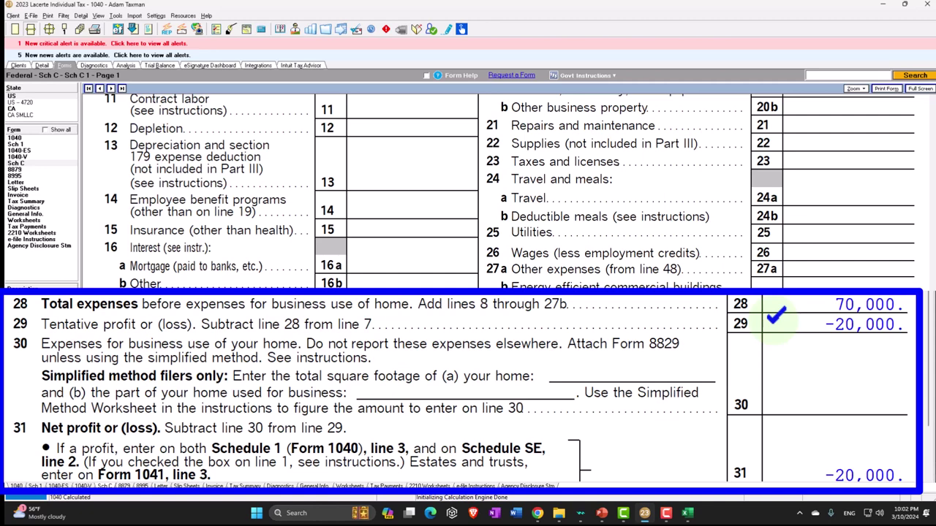
Review Form 1040 page 1 from the W-2 wages on line 1a through taxable income on line 15.
left_click(15, 137)
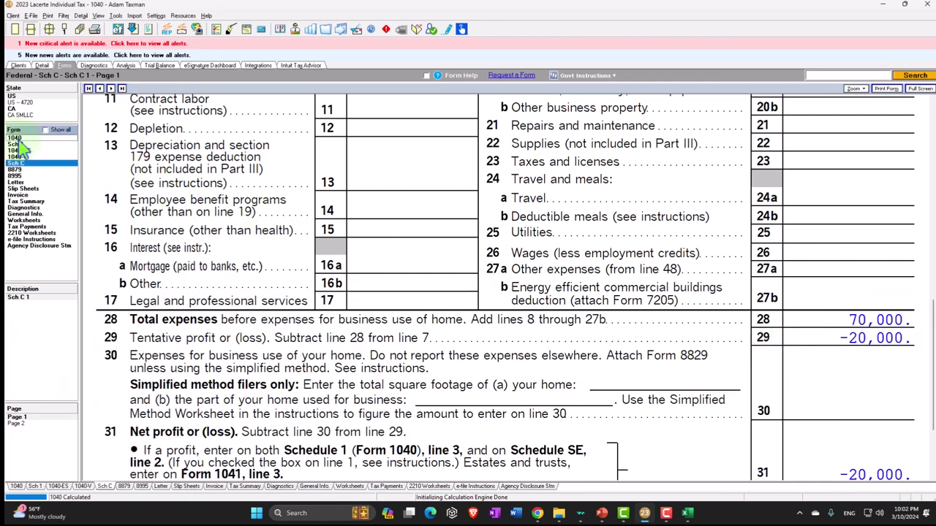
scroll(505, 331, "down", 8)
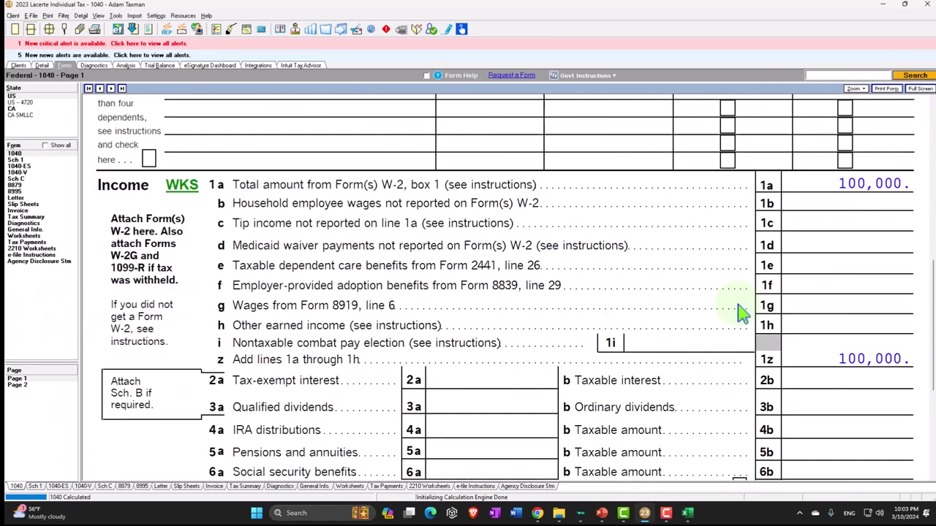
scroll(828, 184, "down", 5)
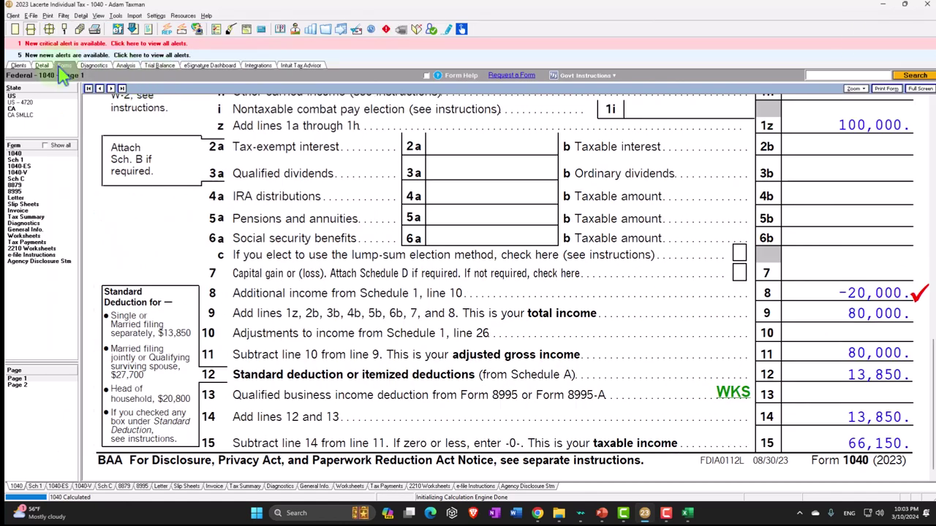
Delete the W-2 1 record from the Wages, Salaries, Tips input screen.
left_click(41, 66)
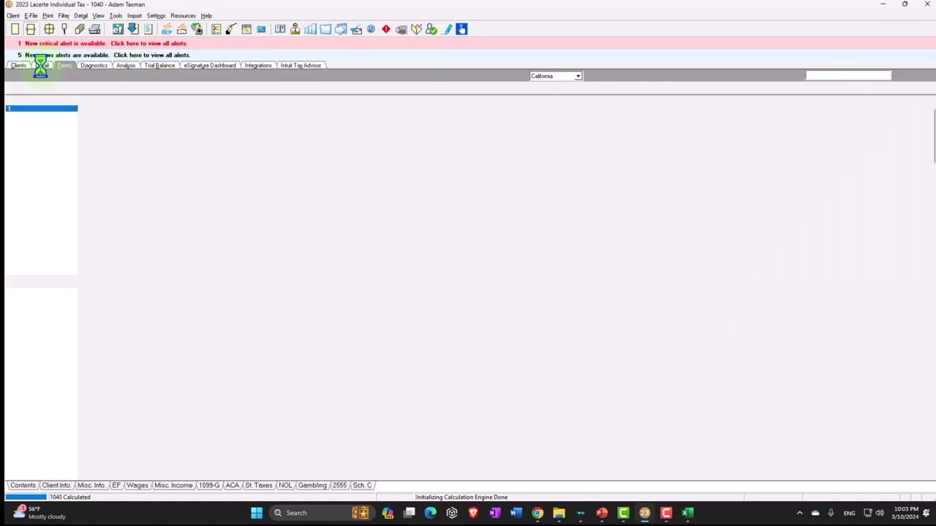
left_click(102, 88)
left_click(108, 105)
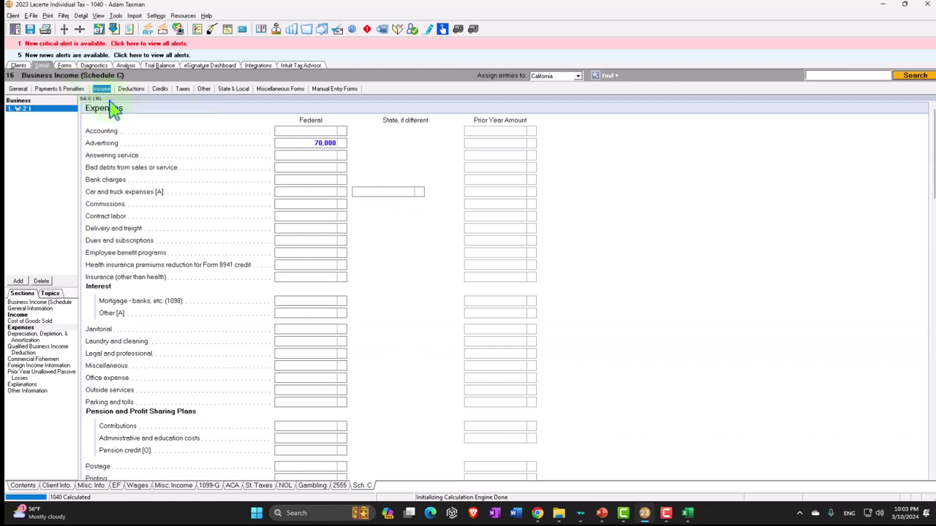
left_click(457, 150)
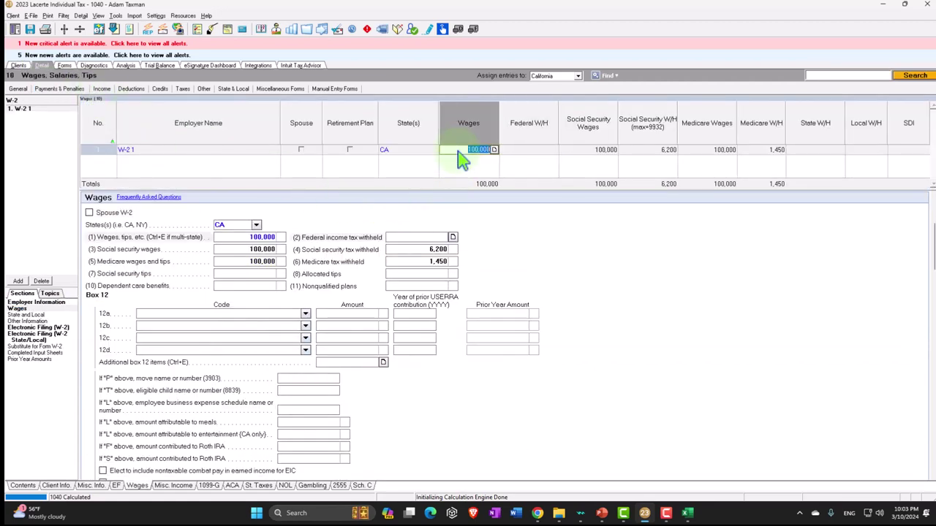
left_click(41, 281)
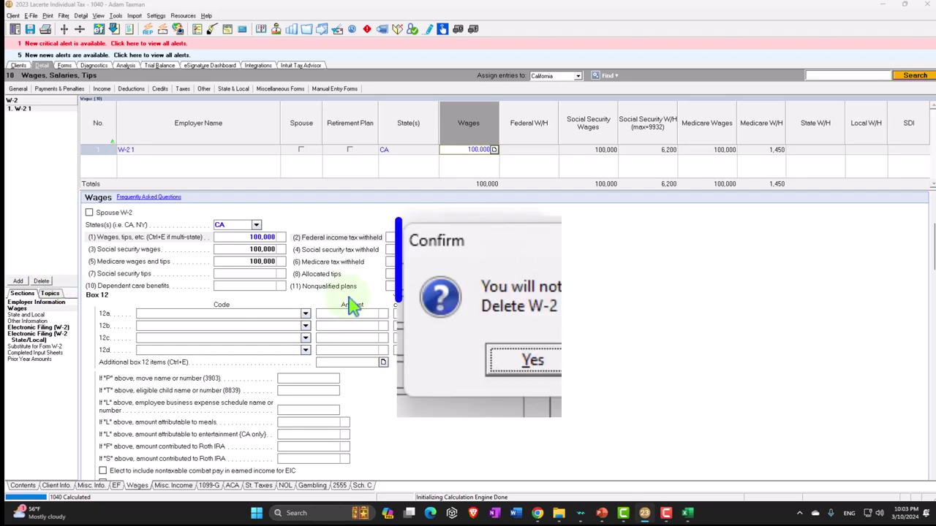
left_click(528, 360)
Check total income on Form 1040 without wages and review NOL Worksheet 1 down to line 24.
left_click(64, 65)
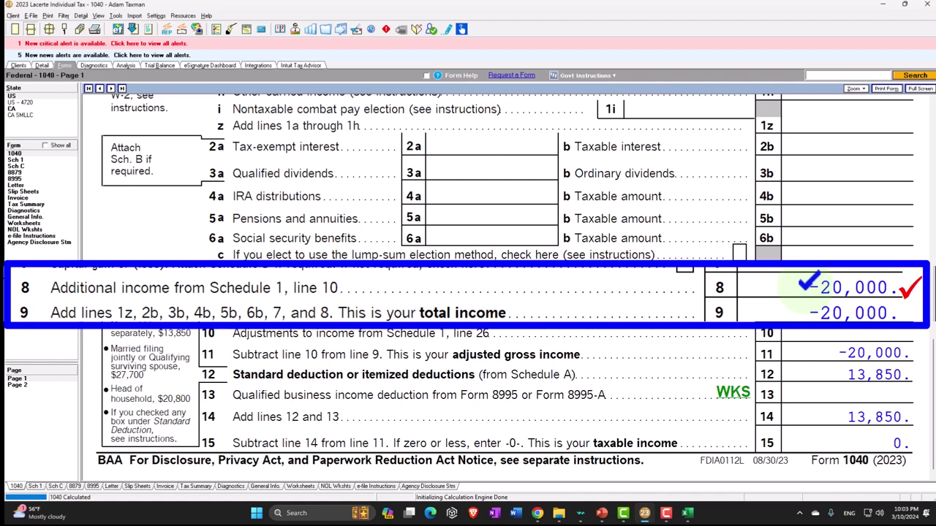
left_click(25, 229)
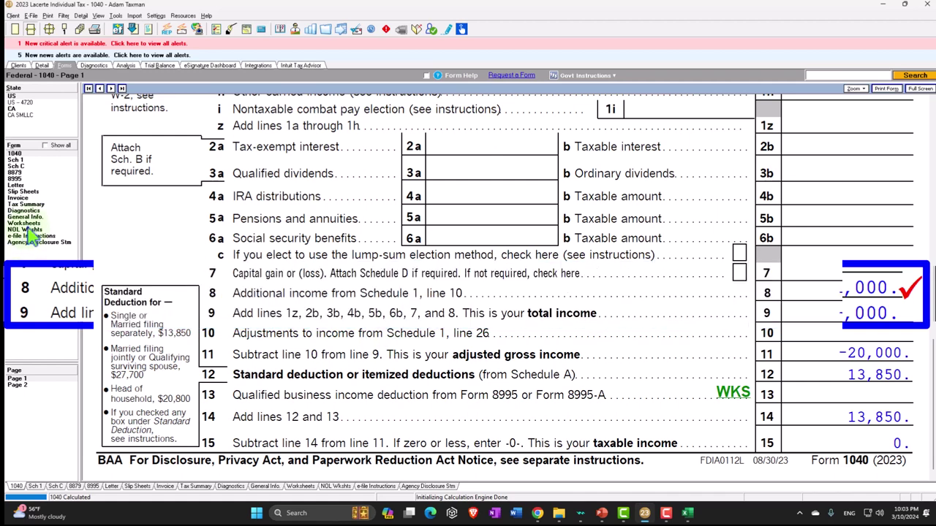
scroll(473, 304, "down", 4)
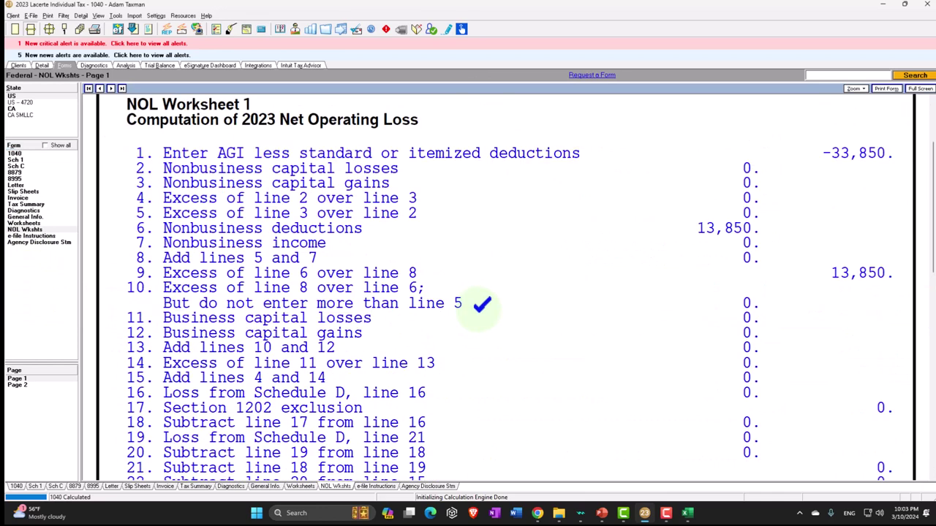
scroll(481, 304, "down", 4)
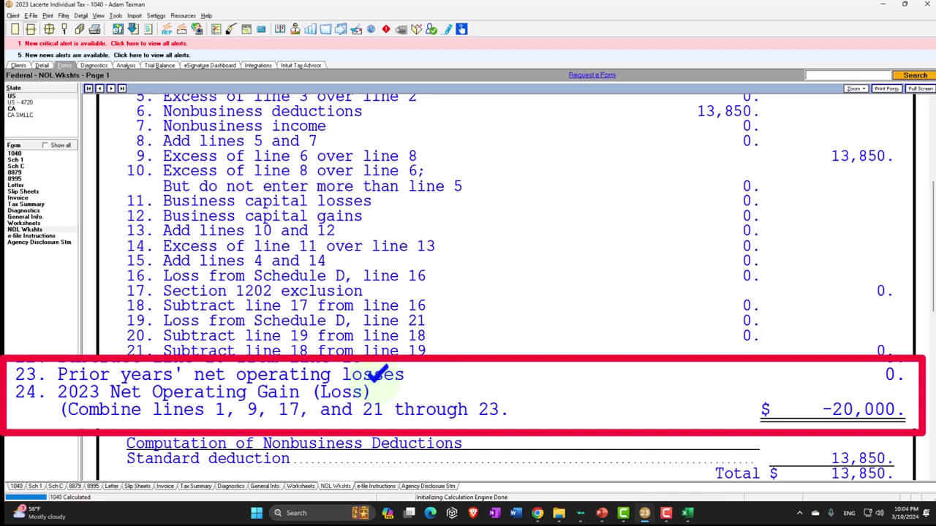
Add a W-2 for employer W-2 1 with state CA and wages of 500,000.
left_click(42, 67)
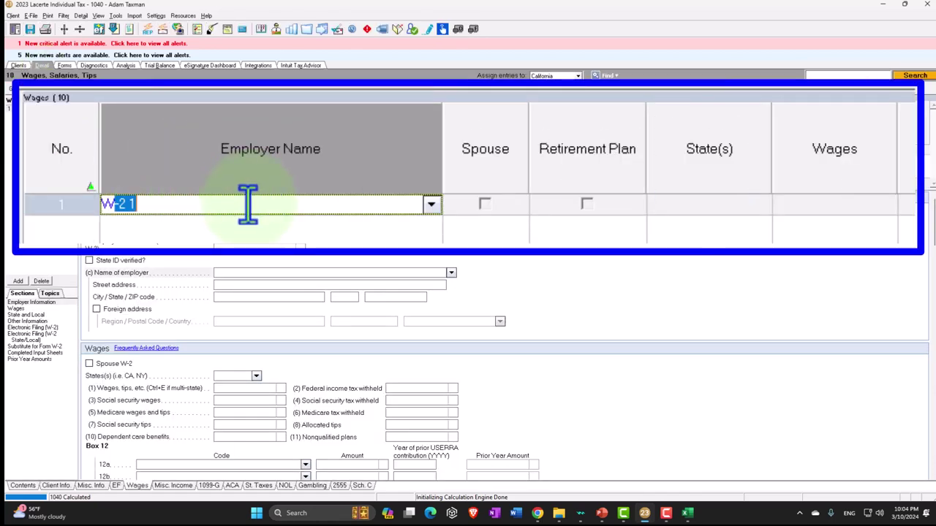
key("Tab")
key("Tab")
key("Tab")
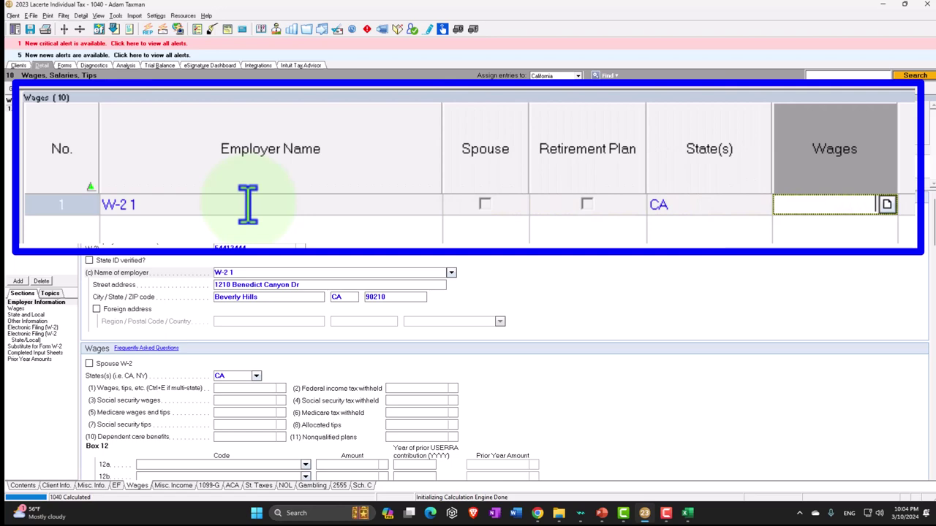
key("Tab")
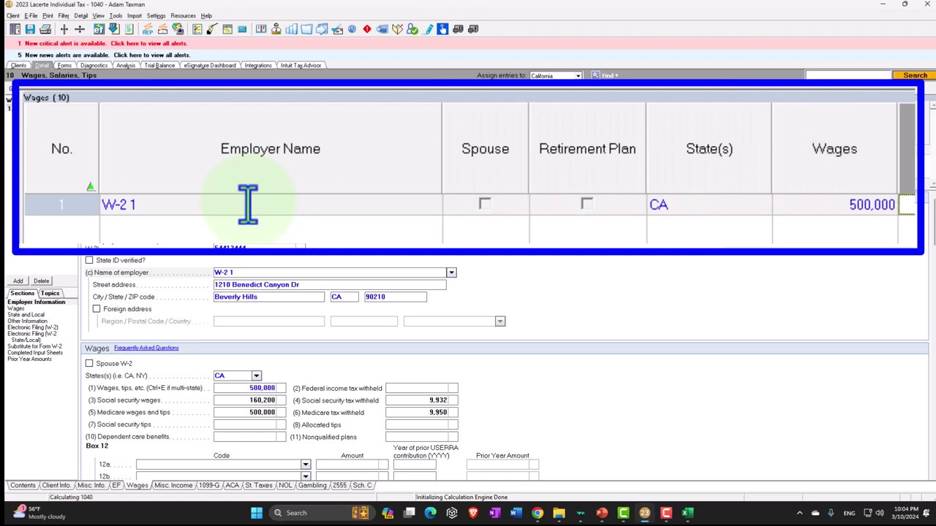
Examine Form 1040 lines 1z through 11 with the new wages, and return to the wages input screen.
left_click(64, 66)
scroll(521, 329, "down", 5)
scroll(521, 329, "down", 5)
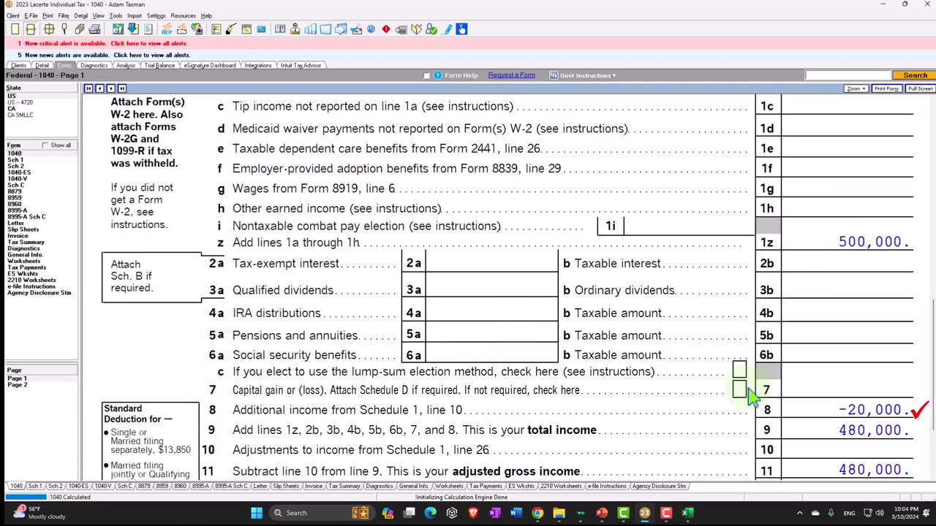
left_click(42, 65)
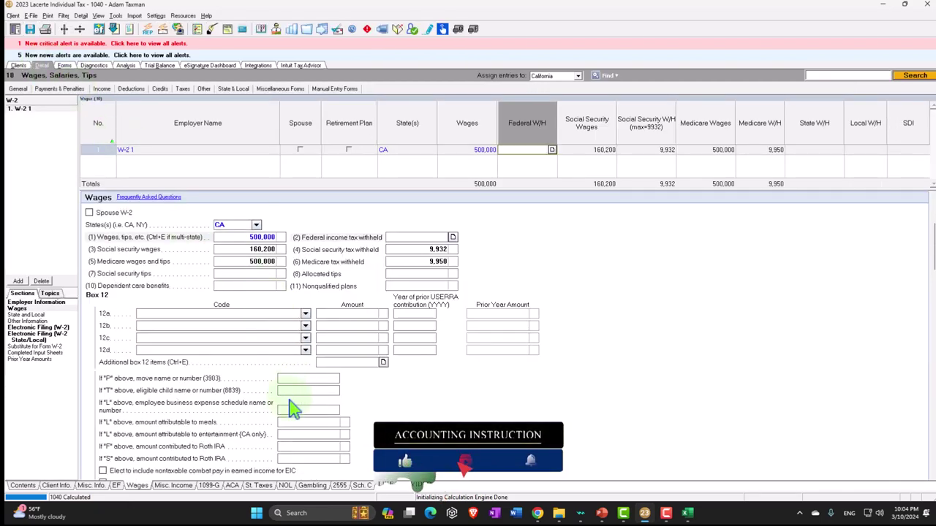
Set the Schedule C advertising expense to 400,000 in the business income input screen.
left_click(101, 89)
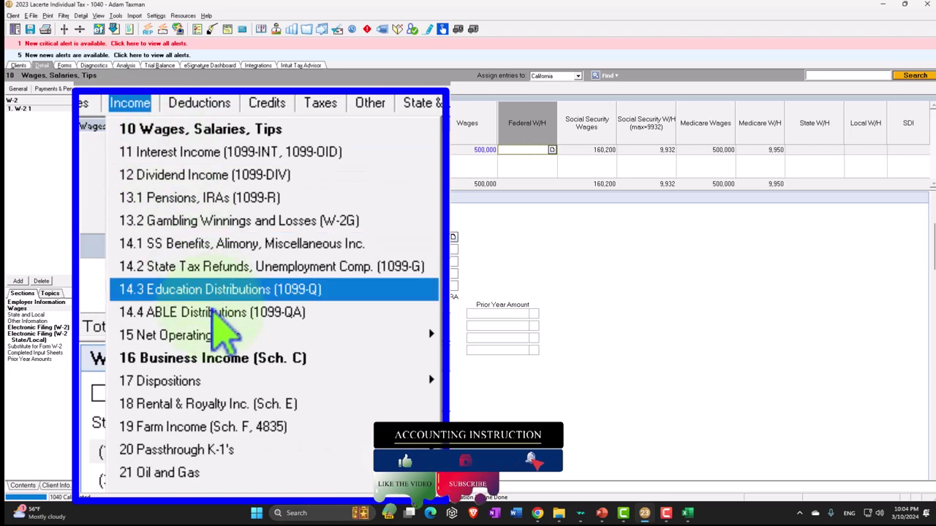
left_click(220, 357)
scroll(303, 224, "up", 5)
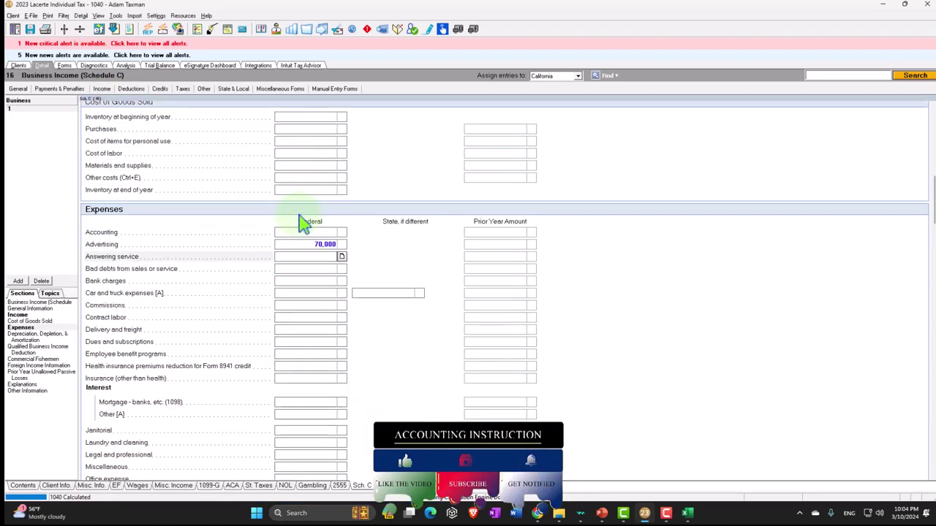
scroll(305, 224, "down", 2)
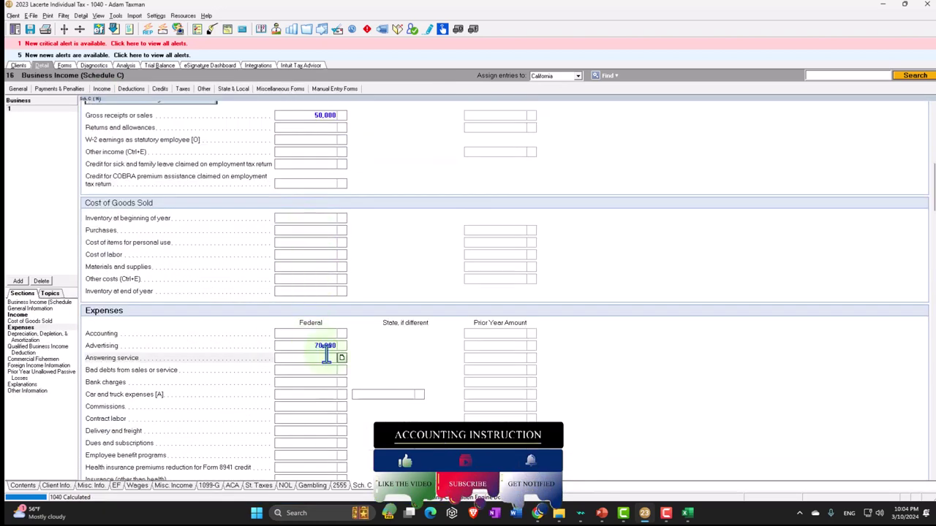
left_click(338, 346)
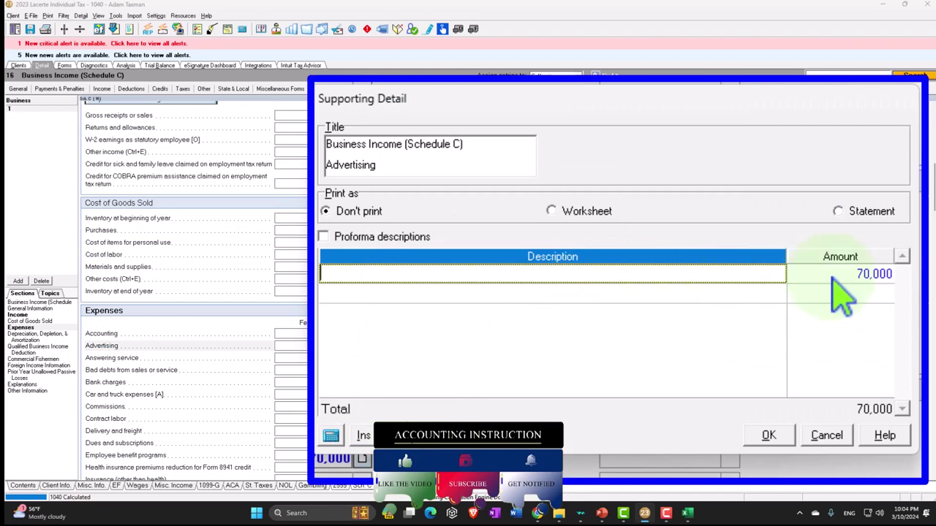
left_click(768, 435)
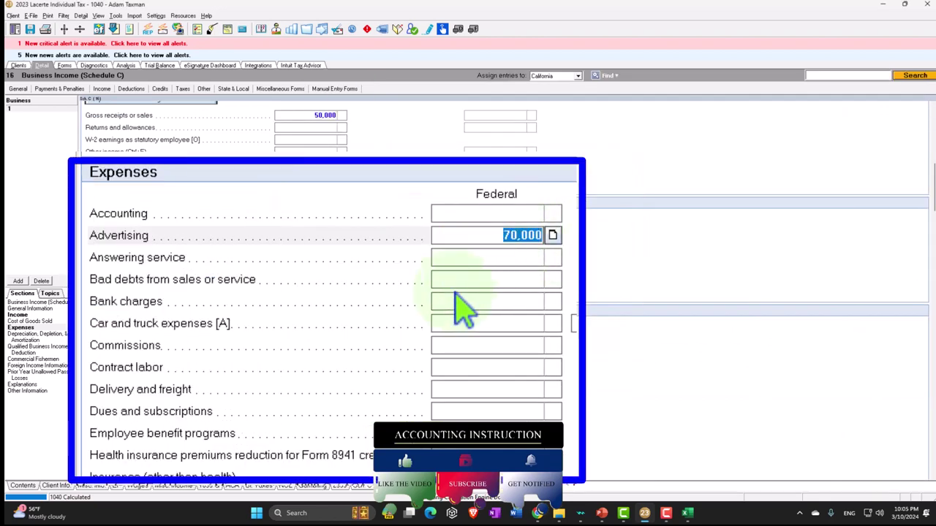
type("400")
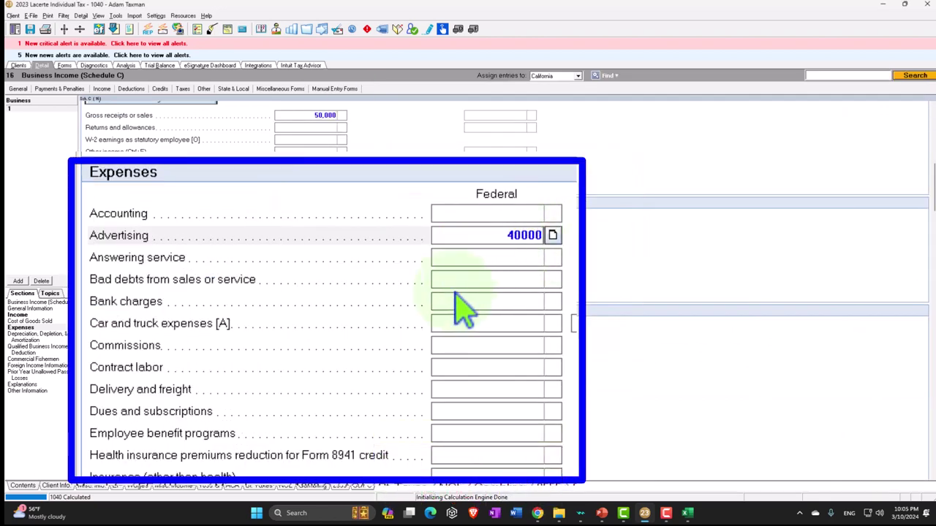
key("Return")
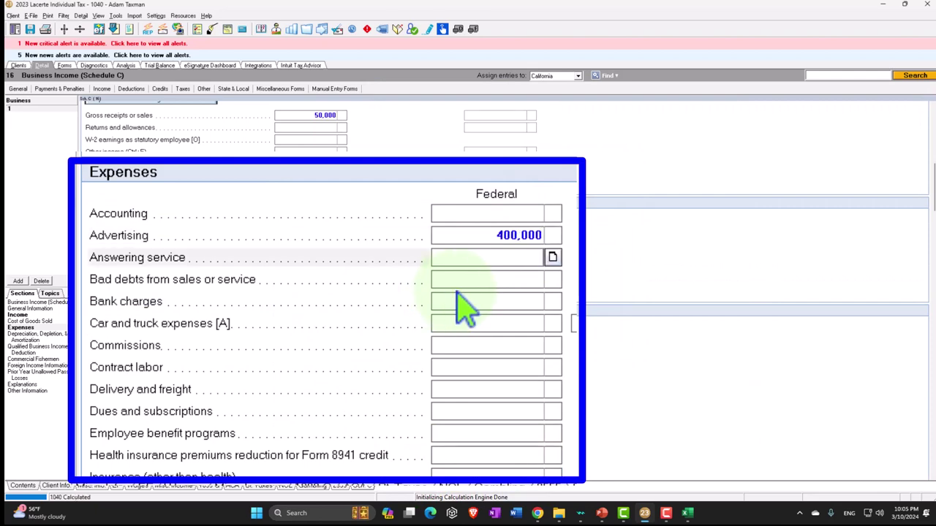
Review additional income on Form 1040 and the total expenses and net loss lines on Schedule C.
left_click(65, 65)
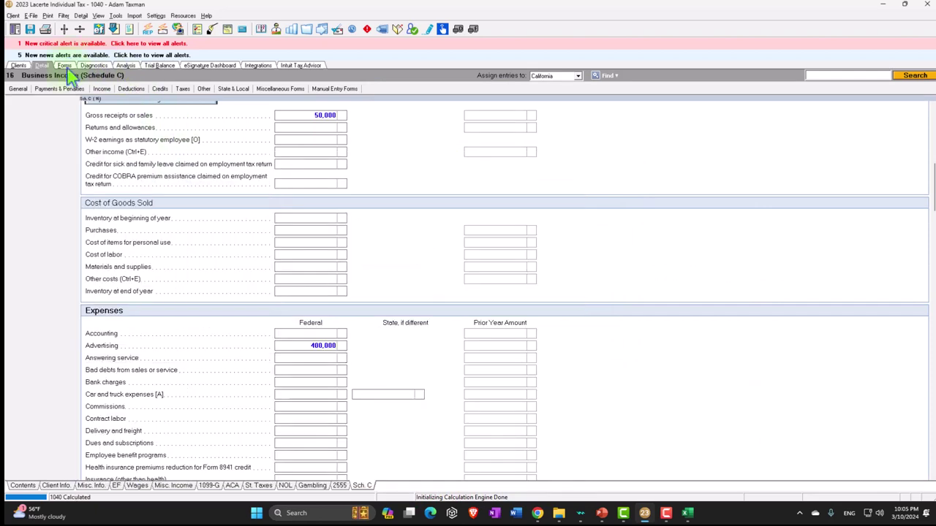
left_click(29, 186)
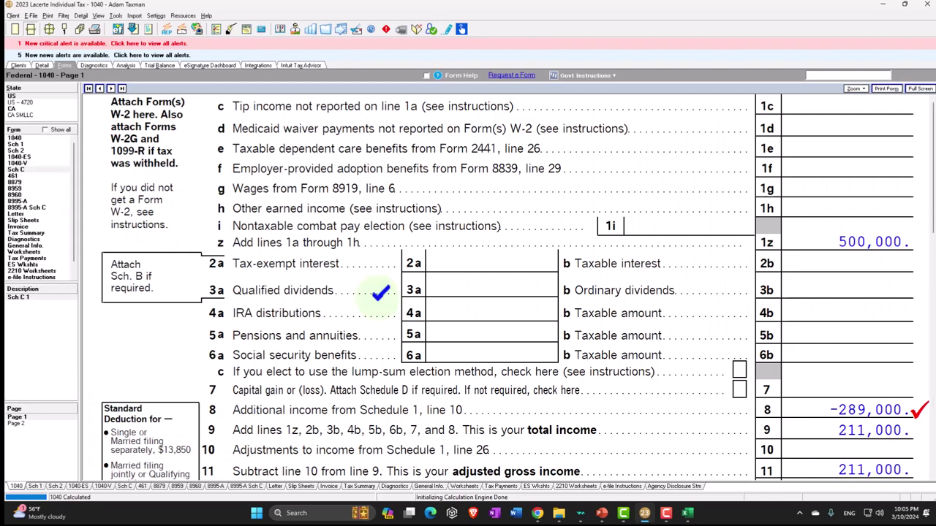
scroll(556, 384, "down", 5)
scroll(555, 384, "down", 10)
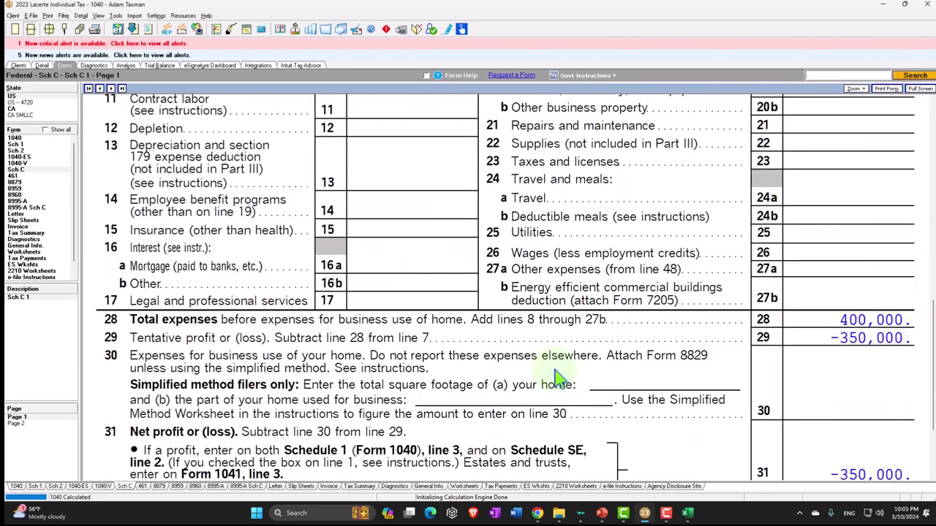
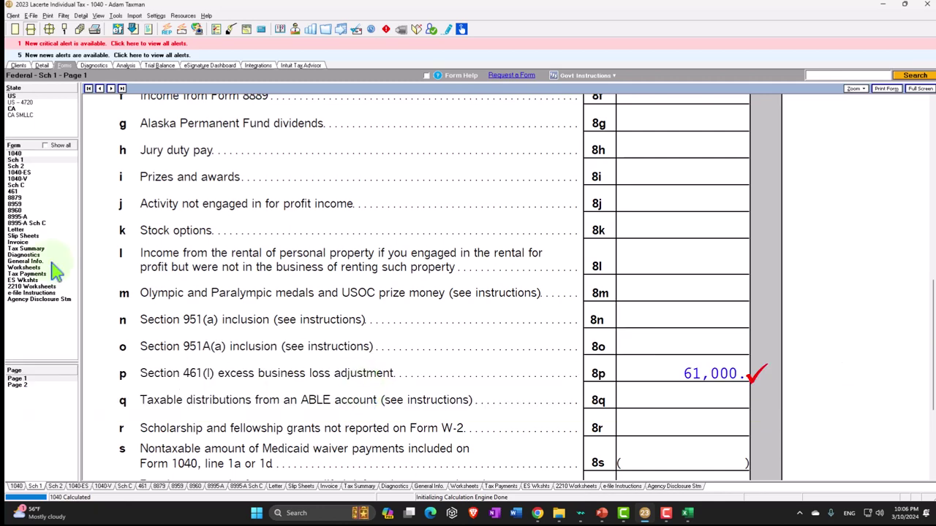
Compare the Form 1040 income lines with Schedule 1 line 3 and the line 8p excess business loss adjustment.
left_click(14, 153)
scroll(581, 318, "down", 5)
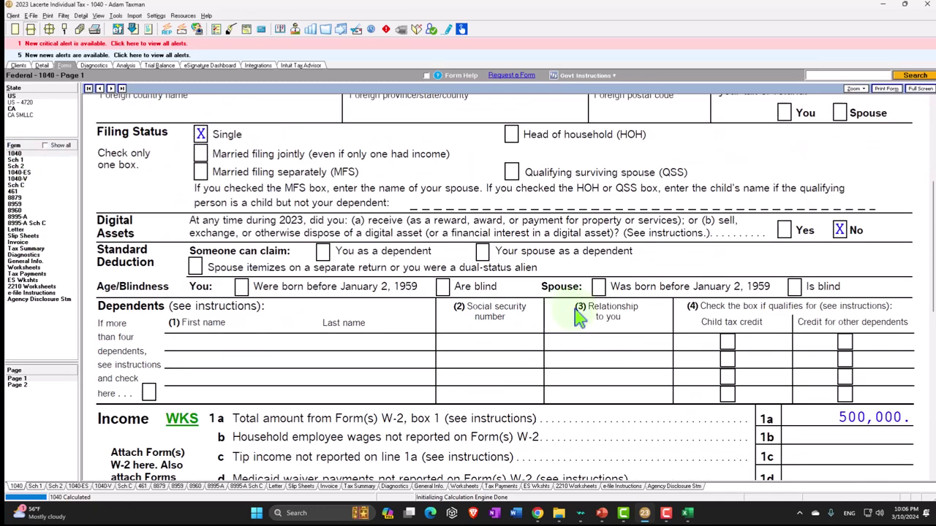
scroll(814, 296, "down", 3)
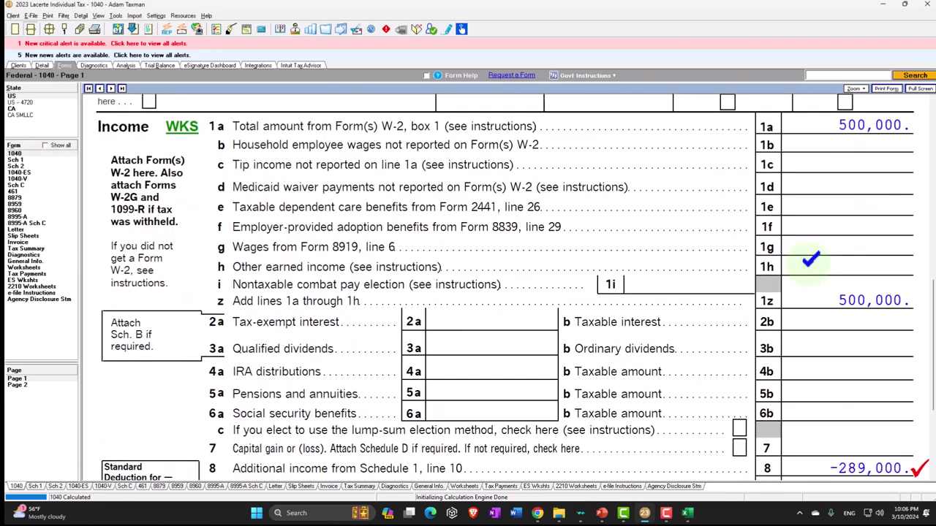
scroll(812, 259, "down", 1)
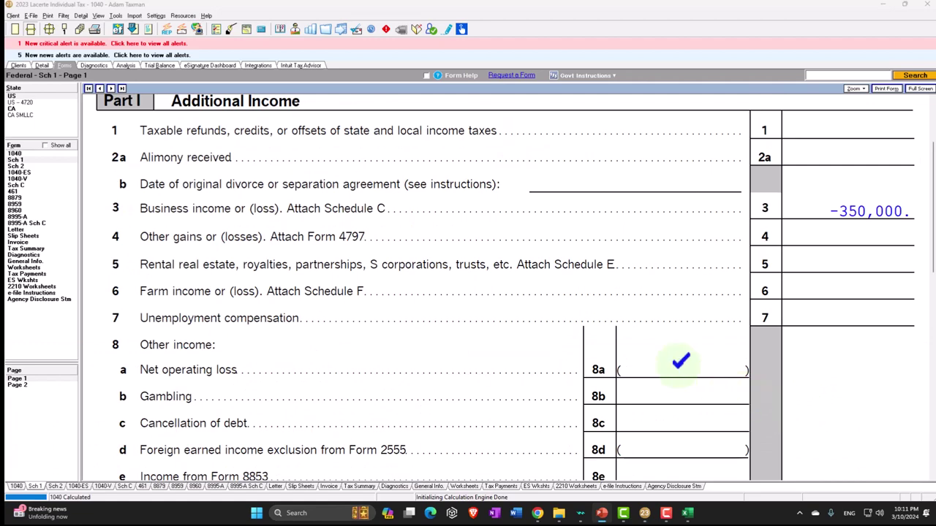
scroll(322, 245, "up", 3)
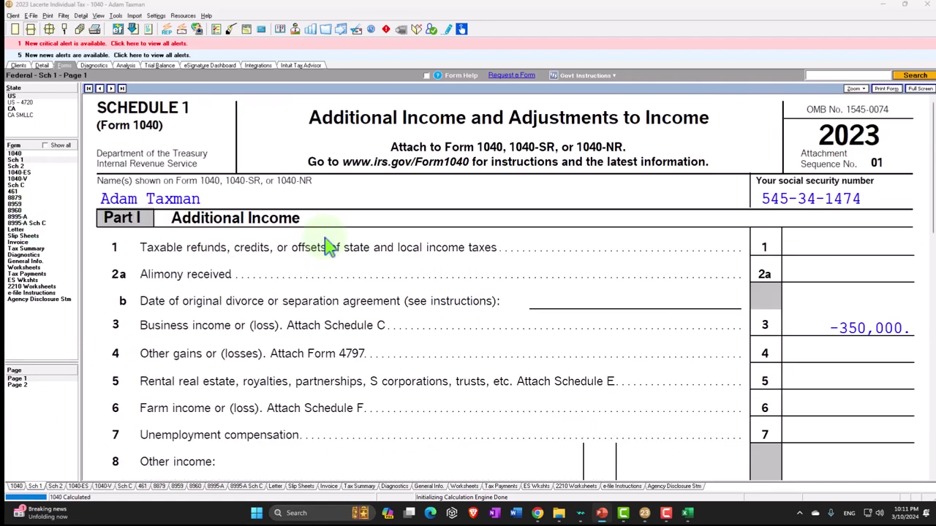
scroll(329, 248, "down", 15)
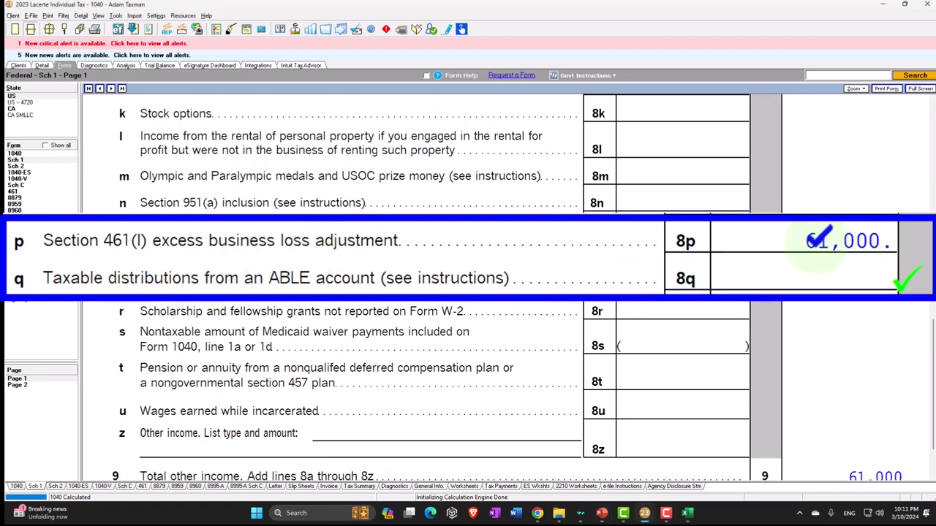
Delete the Schedule C business record from the business income input screen.
left_click(41, 65)
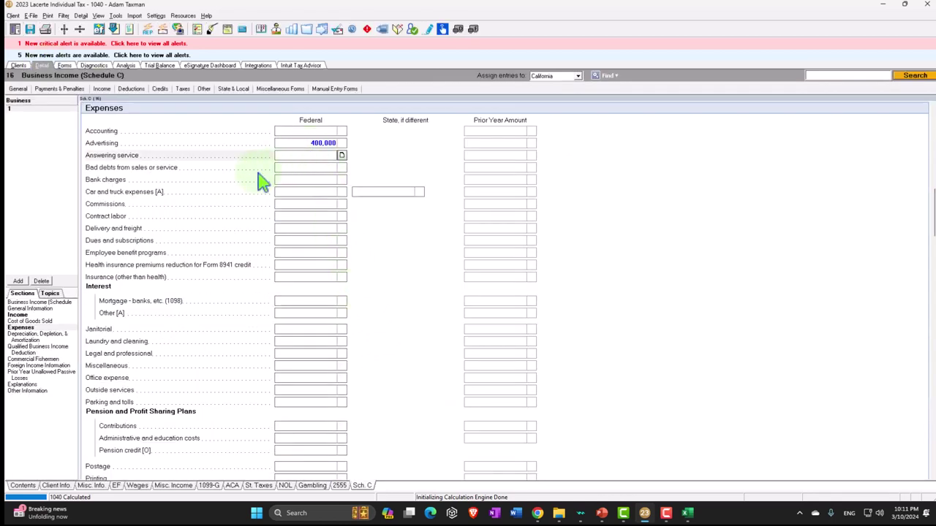
left_click(40, 281)
left_click(512, 302)
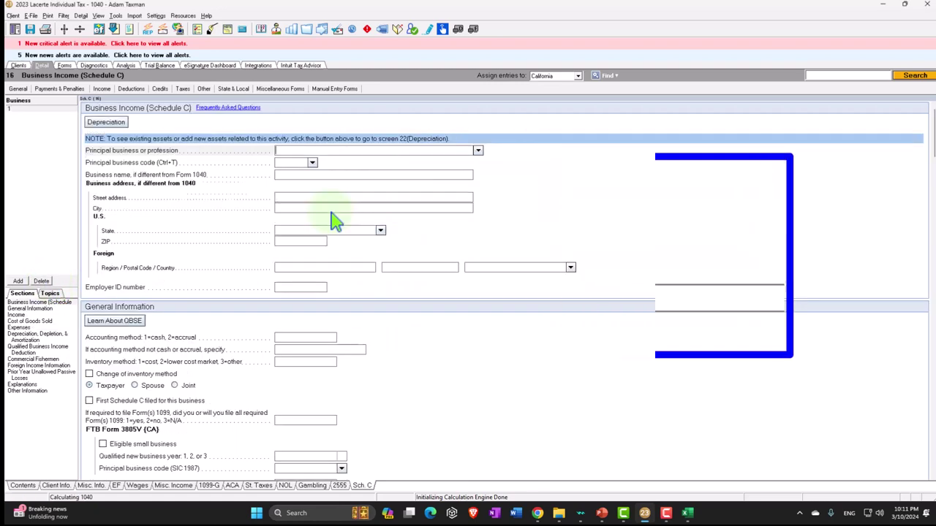
Set the wages for employer W-2 1 to 100,000 in the Wages, Salaries, Tips input screen.
left_click(101, 89)
left_click(106, 99)
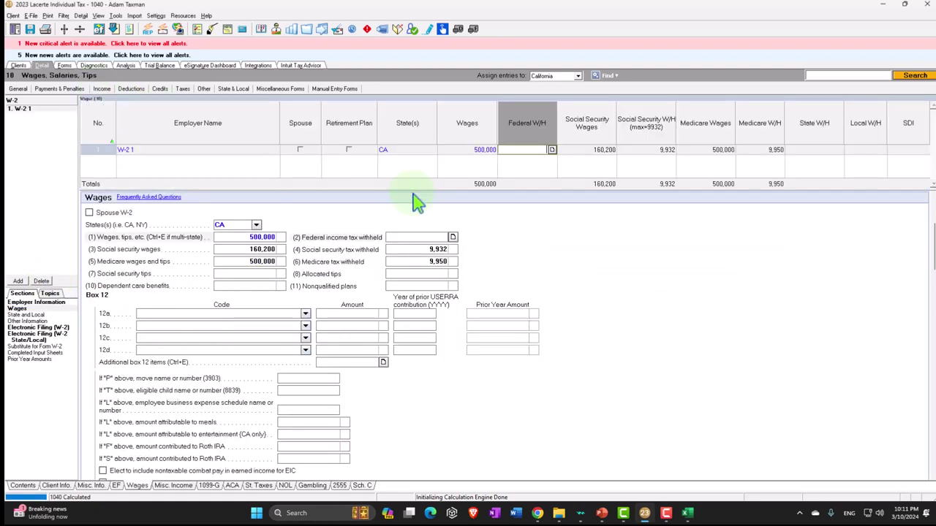
left_click(467, 151)
type("10000")
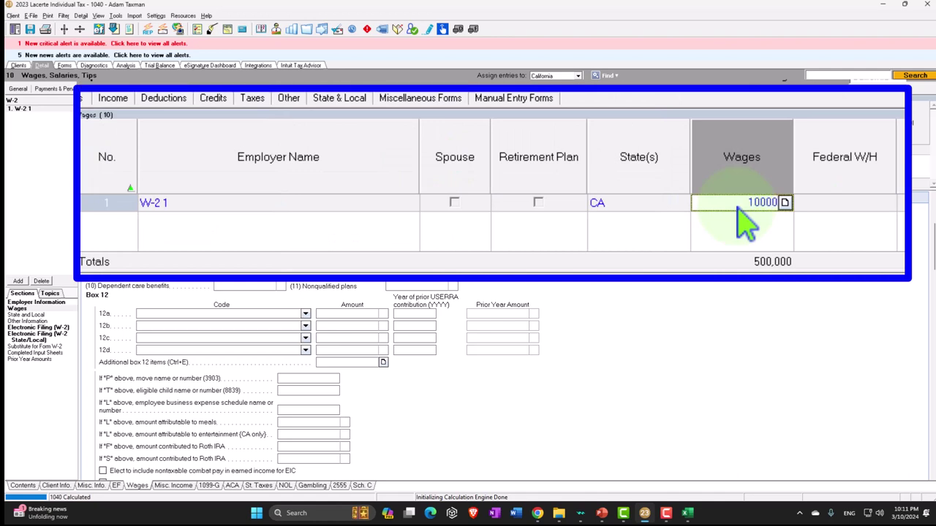
key("Tab")
key("shift+Tab")
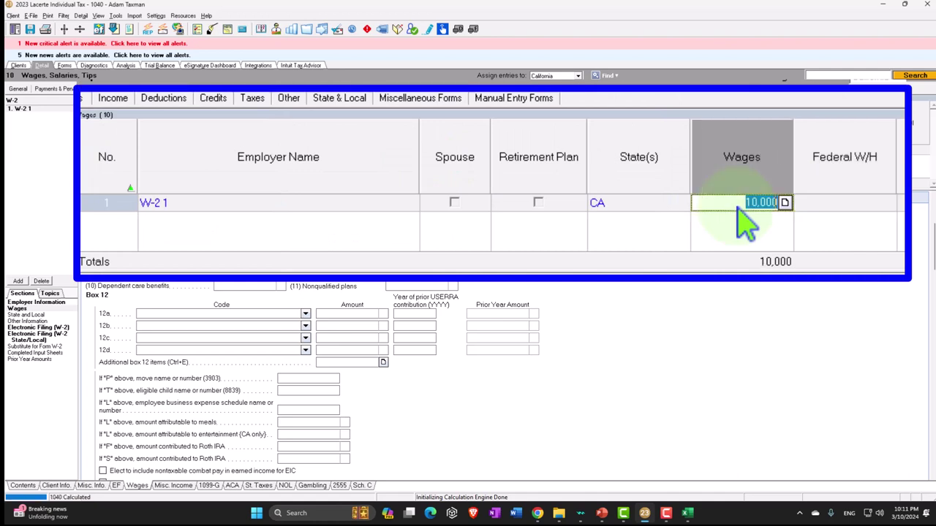
type("100,000")
key("Tab")
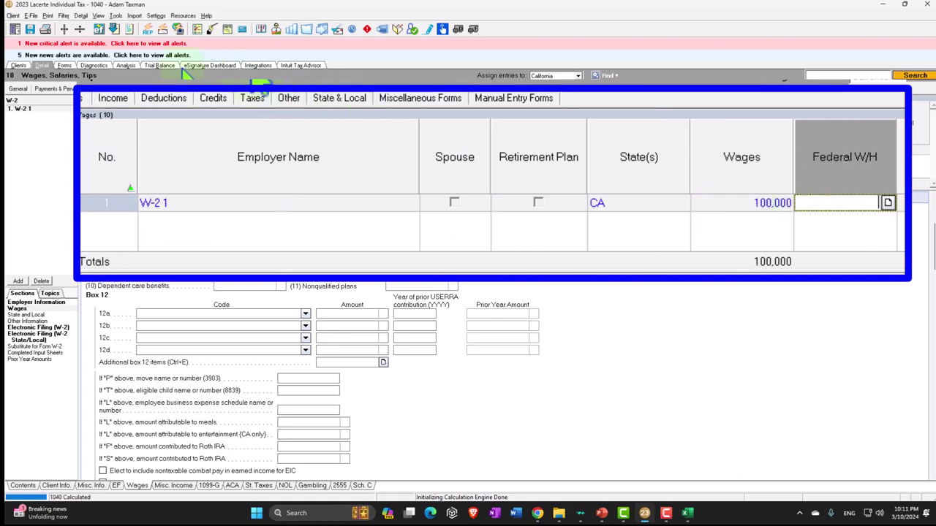
Check Form 1040 income with the new wages, show all forms, and examine Schedule 1 other income lines down to 8z.
left_click(64, 66)
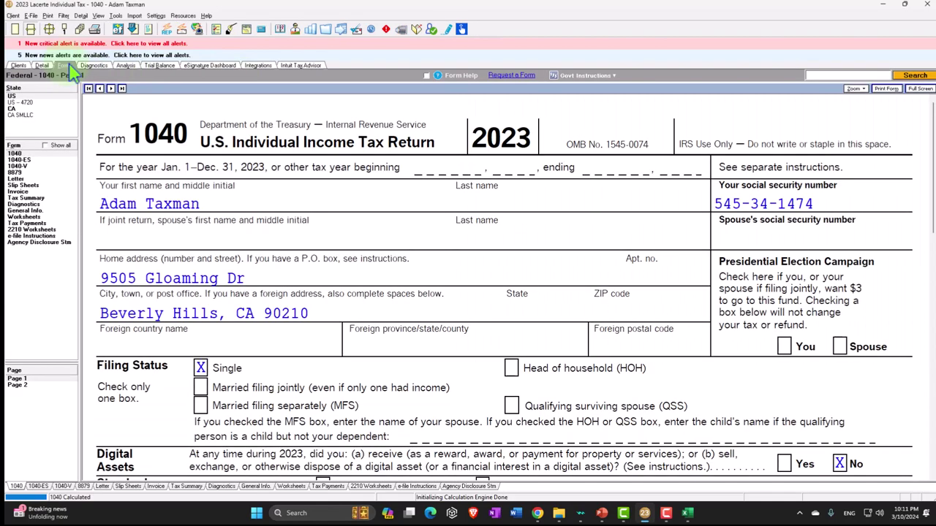
scroll(319, 264, "down", 12)
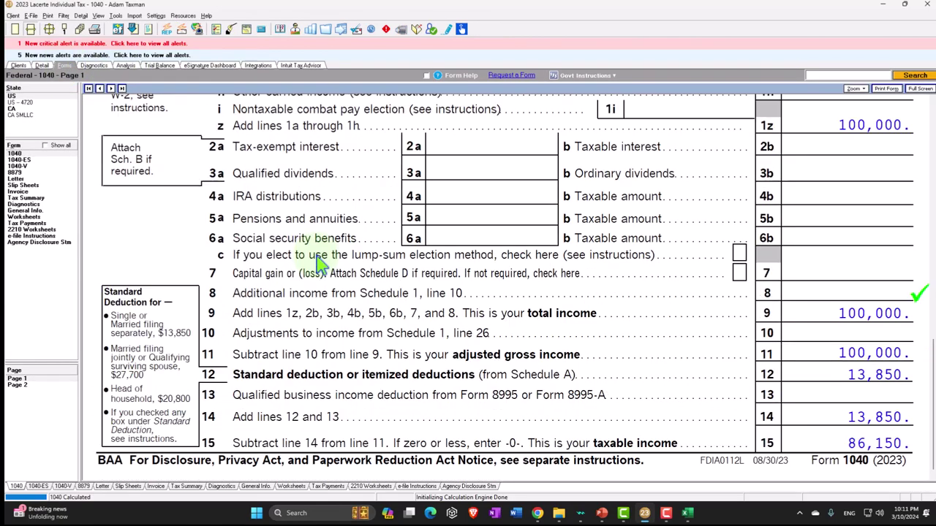
left_click(45, 145)
left_click(26, 172)
scroll(303, 281, "down", 3)
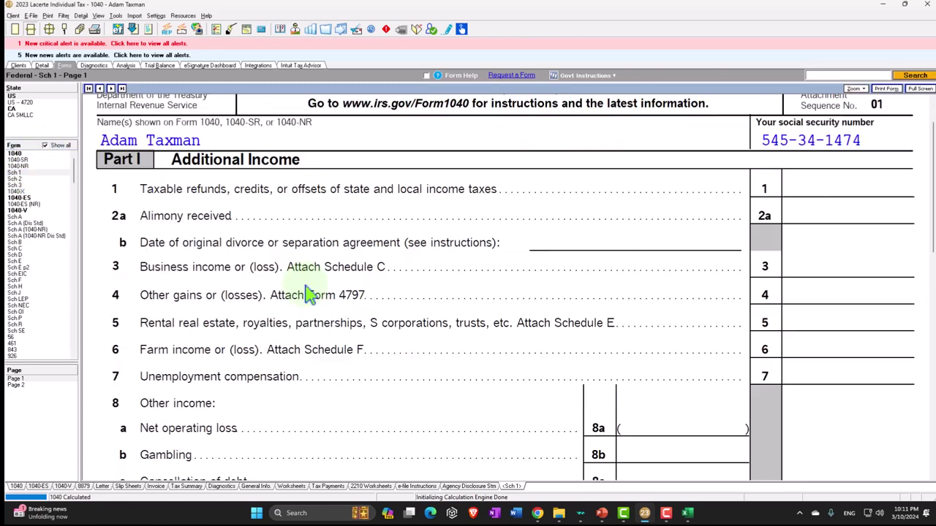
scroll(308, 292, "down", 5)
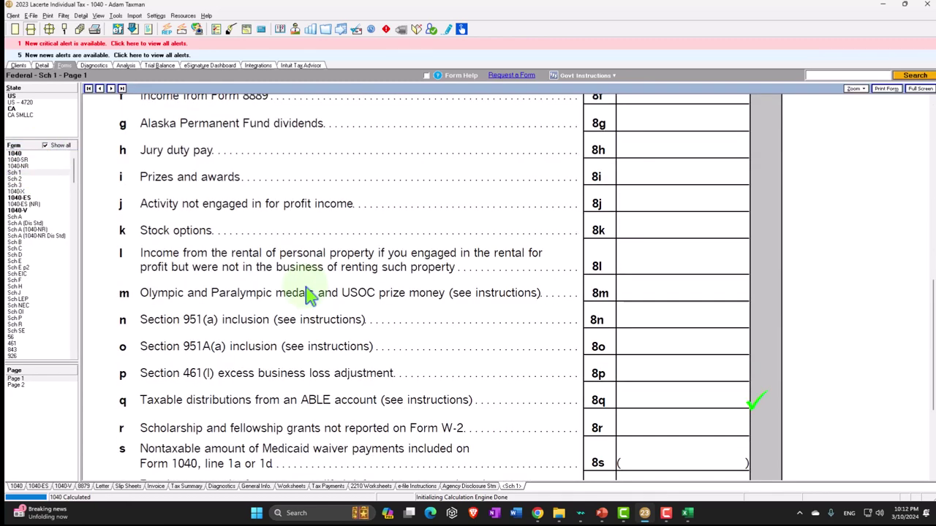
scroll(296, 413, "down", 3)
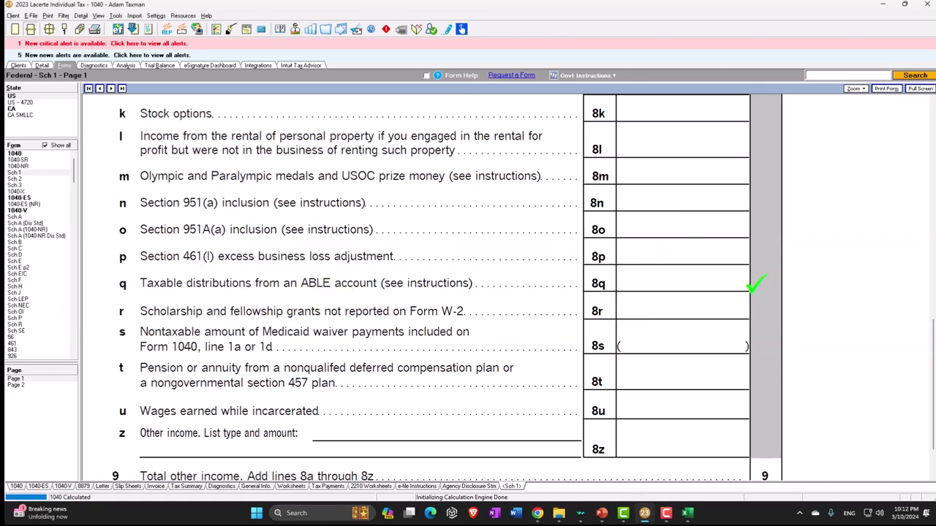
Switch to PowerPoint, read the slides on ABLE accounts and their taxable distributions, and return to Schedule 1 in Lacerte.
key("alt+Tab")
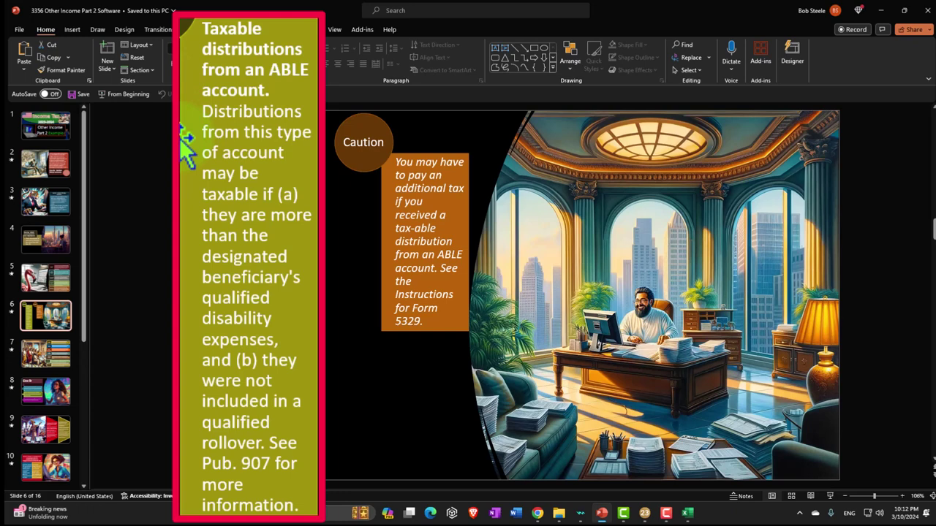
left_click(43, 357)
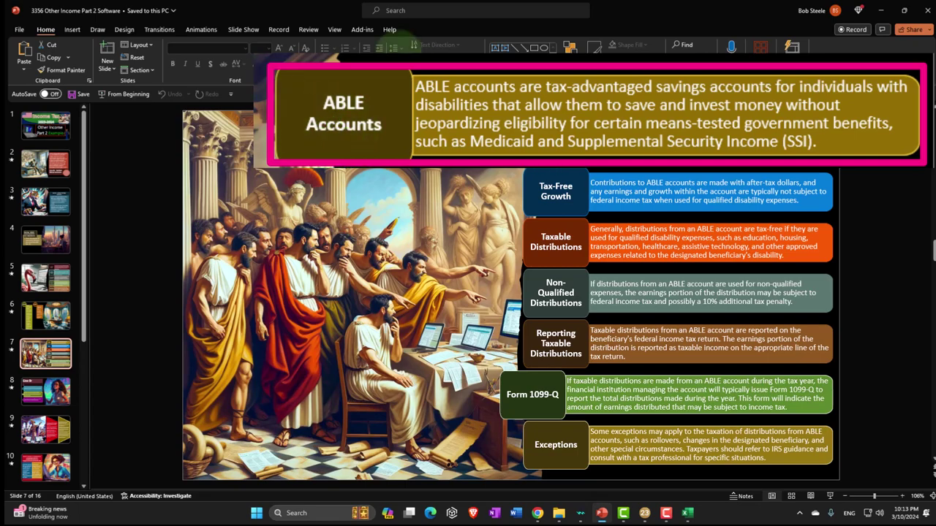
key("alt+Tab")
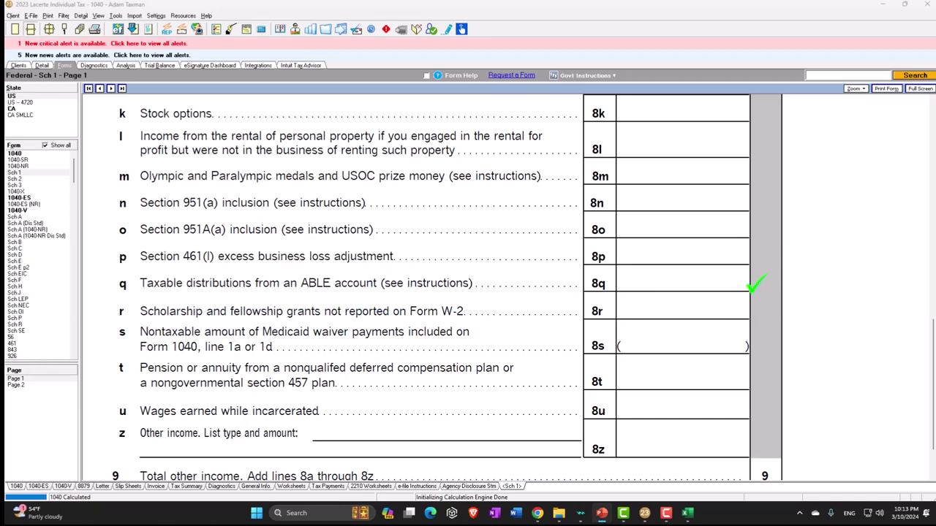
key("alt+Tab")
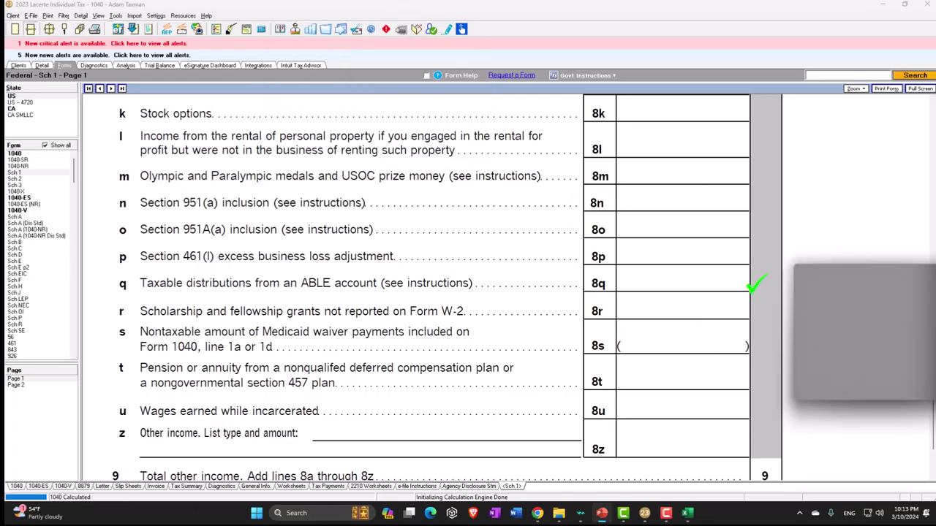
Jump from Schedule 1 line 8q to the ABLE 1099-QA input screen and close the list of linked inputs.
right_click(716, 287)
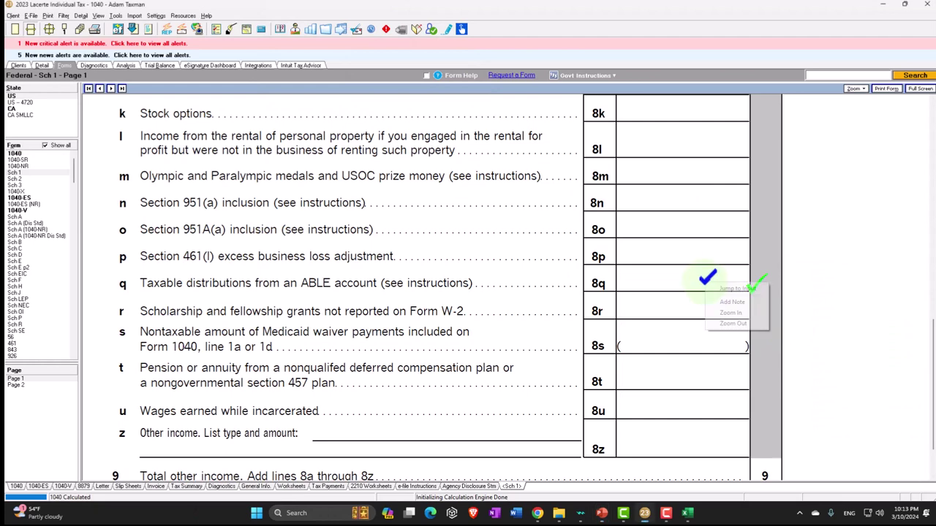
left_click(719, 289)
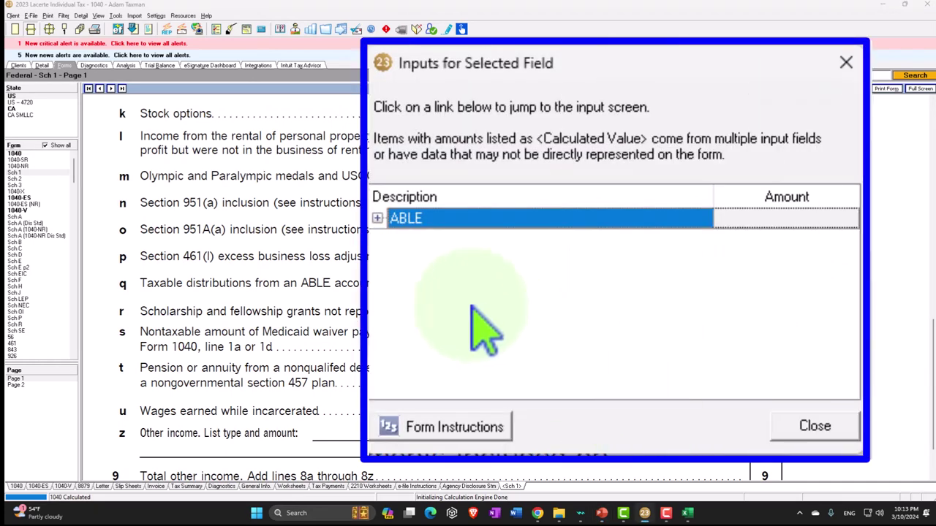
left_click(379, 219)
left_click(414, 239)
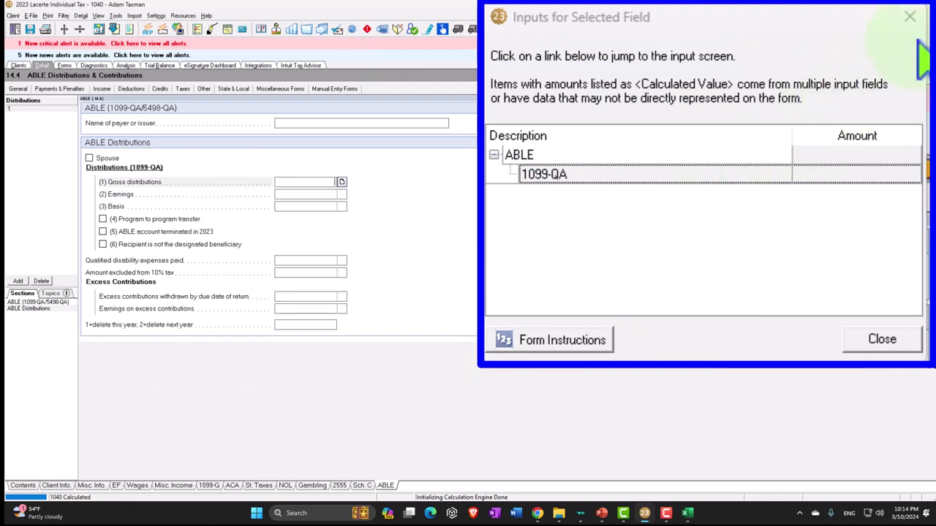
left_click(919, 28)
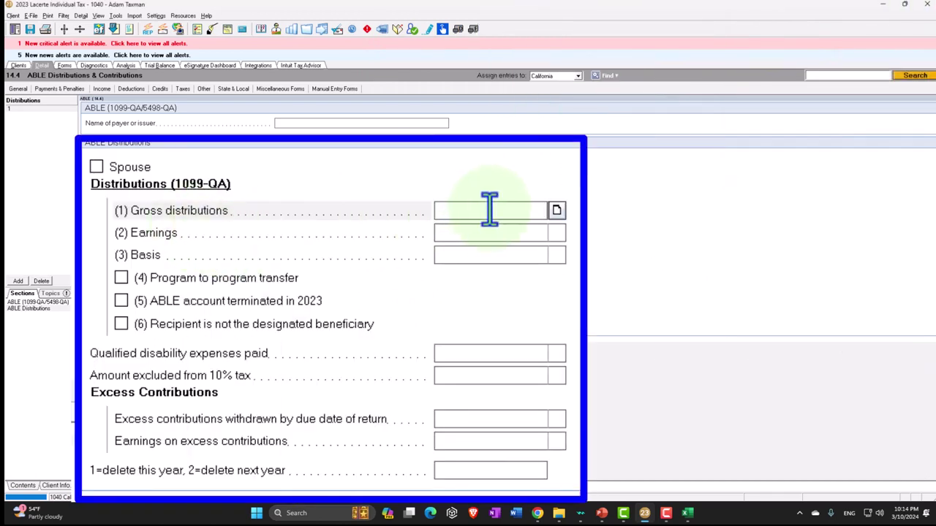
Enter 10,000 as gross distributions and 10,000 as qualified disability expenses paid in the ABLE distributions section.
left_click(489, 210)
type("10000")
key("Return")
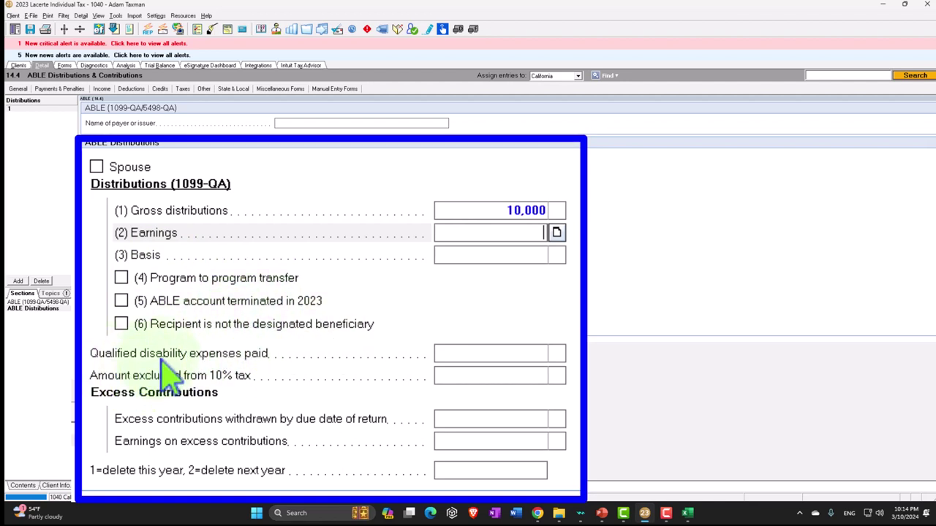
left_click(441, 356)
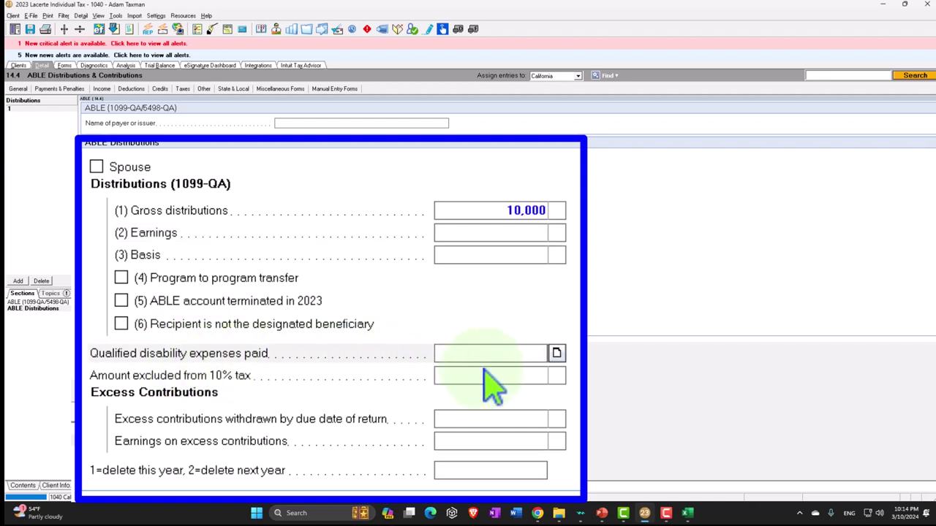
left_click(485, 370)
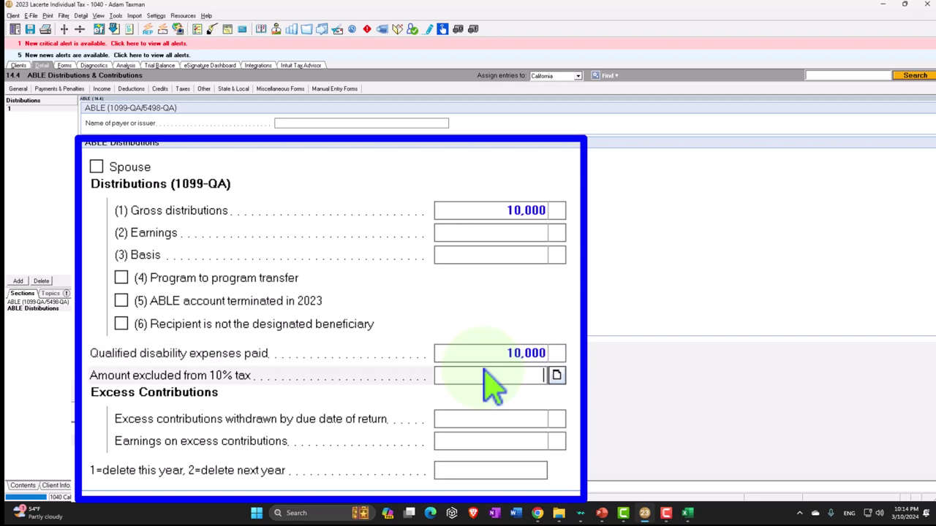
Open the worksheet for Schedule 1 line 8q, and clear the qualified disability expenses paid on the ABLE input screen.
left_click(64, 66)
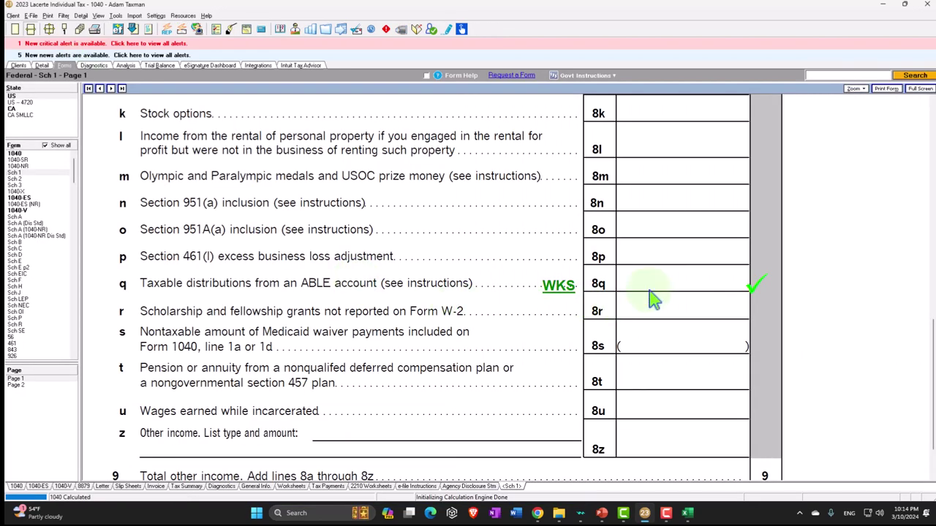
left_click(570, 287)
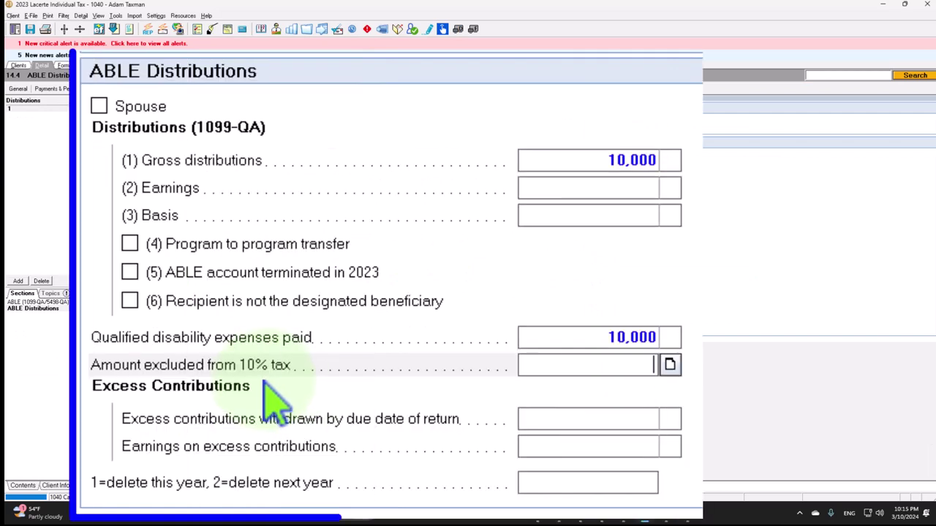
left_click(575, 333)
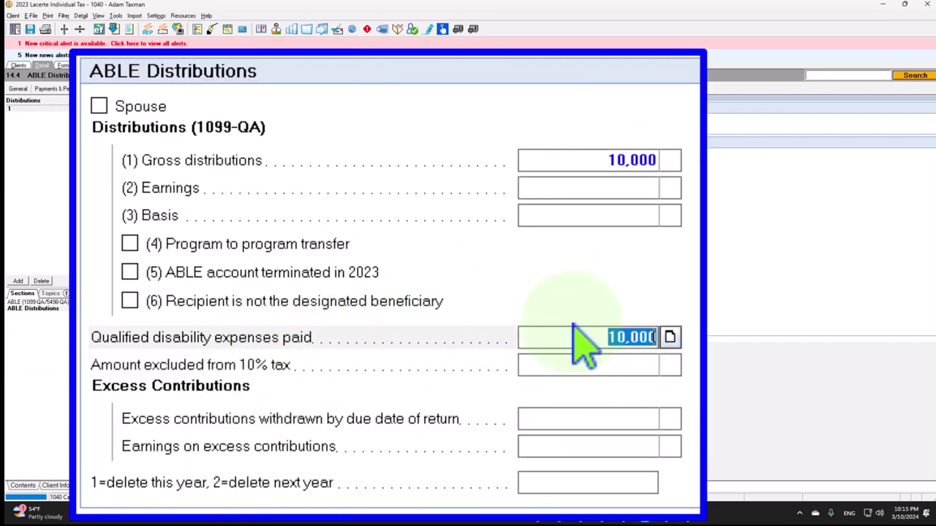
key("Delete")
key("Return")
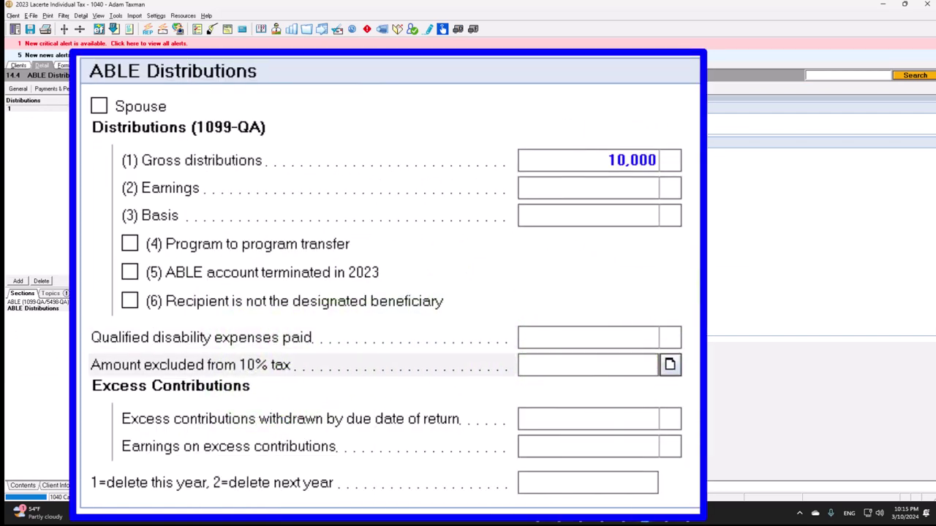
Show all forms and examine the Schedule 1 other income lines from 8a to the ABLE distributions on line 8q.
left_click(67, 65)
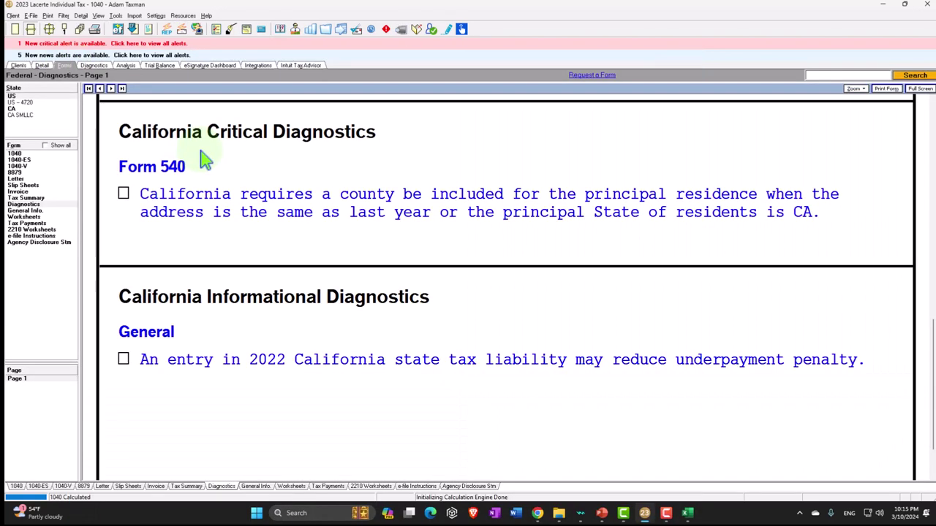
left_click(46, 145)
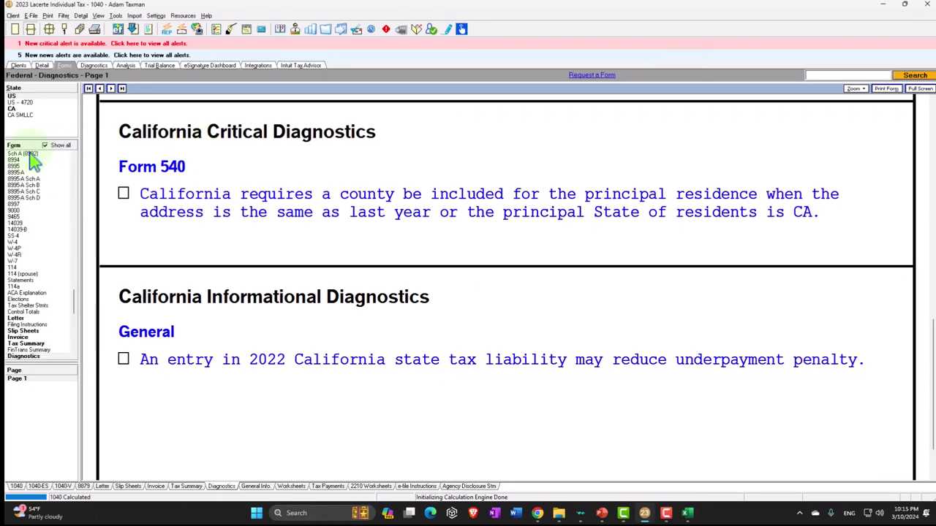
scroll(44, 256, "up", 10)
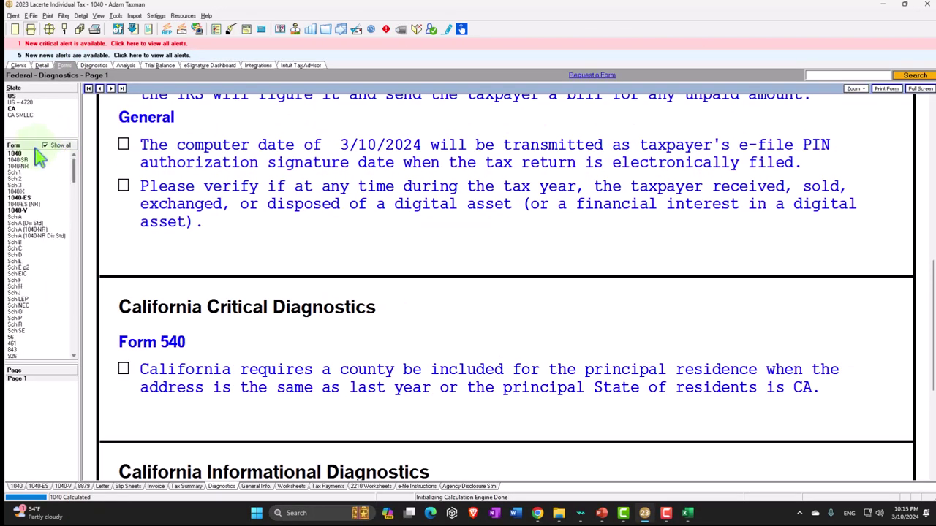
left_click(25, 172)
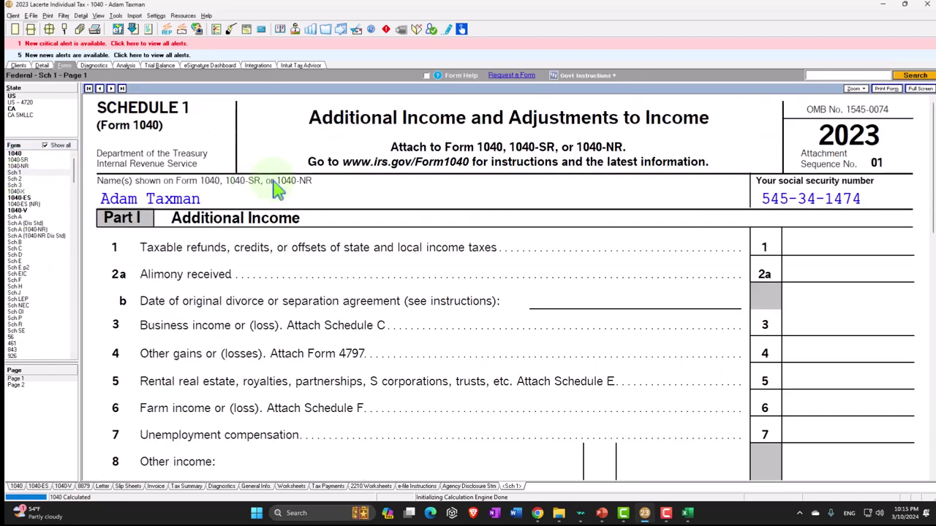
scroll(539, 282, "down", 3)
scroll(541, 286, "down", 2)
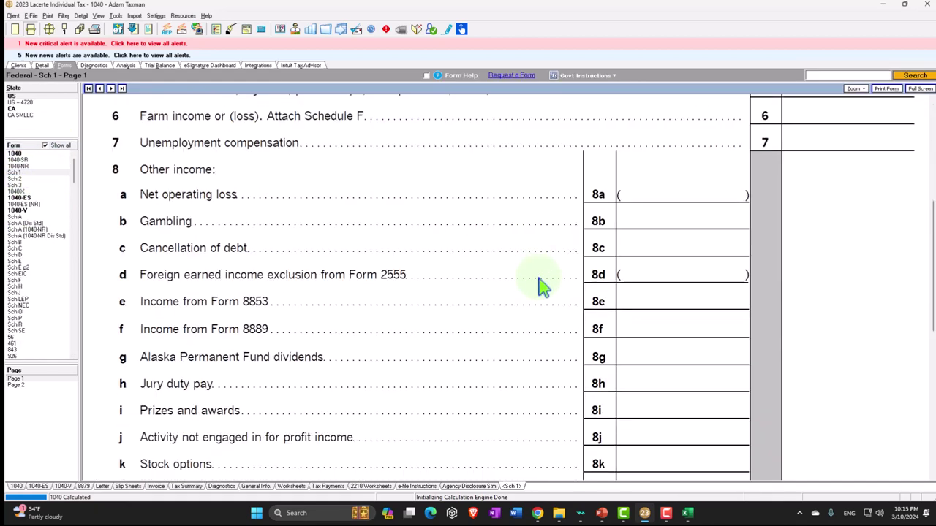
scroll(541, 285, "down", 4)
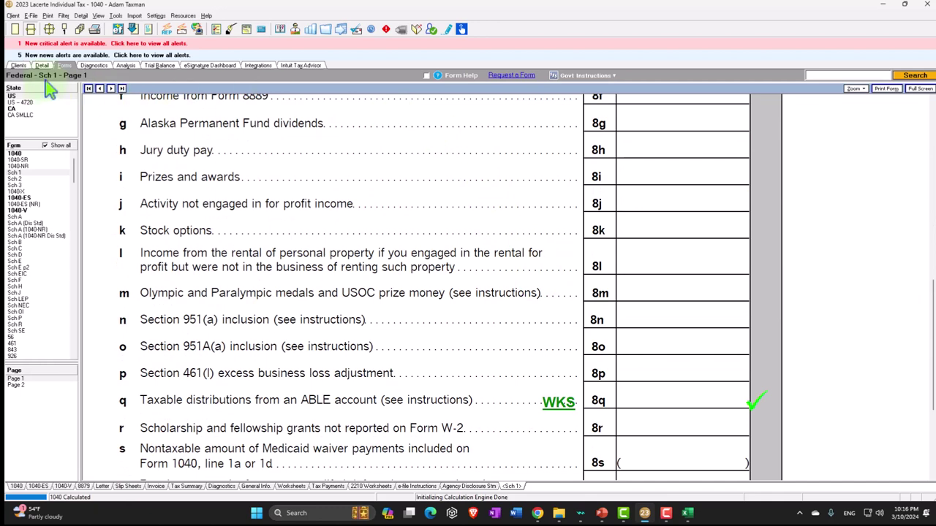
Set the ABLE earnings and qualified disability expenses paid to 10,000 each, and review the ABLE Distribution Worksheet for Schedule 1 line 8q.
left_click(41, 65)
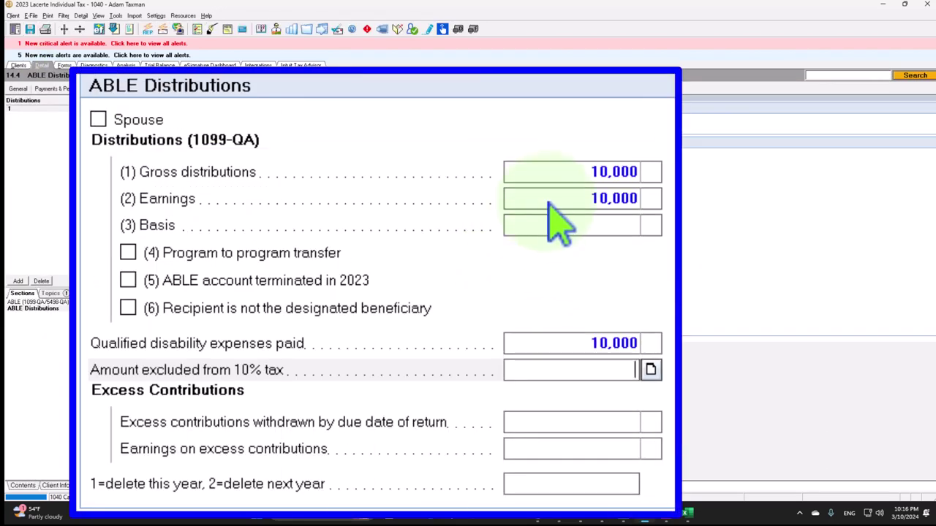
left_click(550, 178)
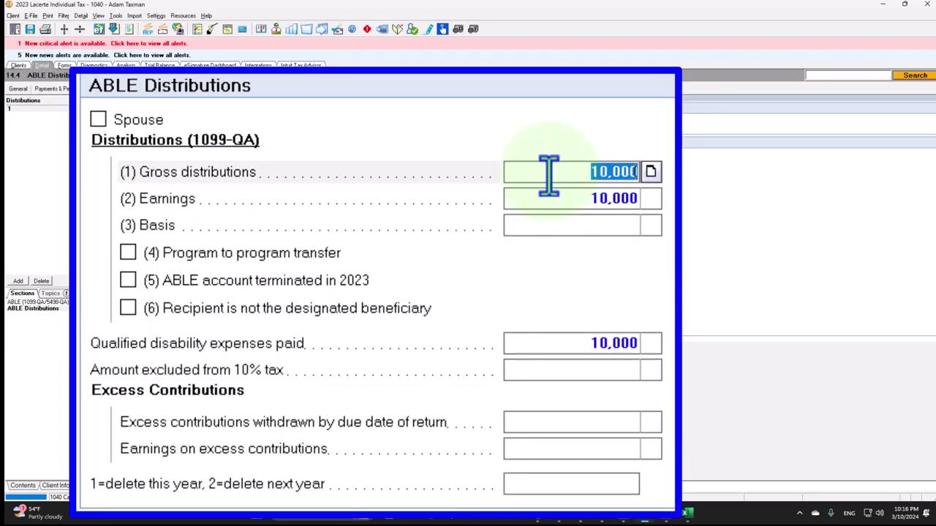
left_click(555, 206)
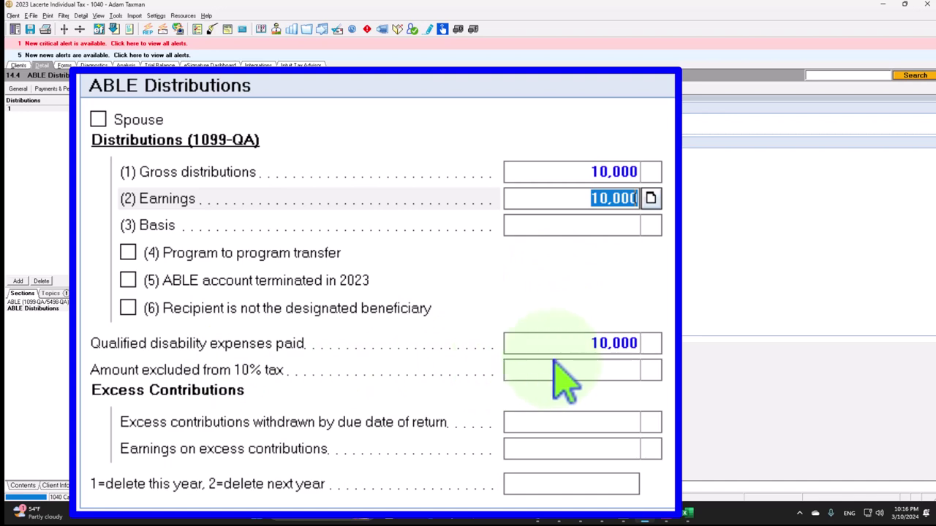
key("ctrl+f")
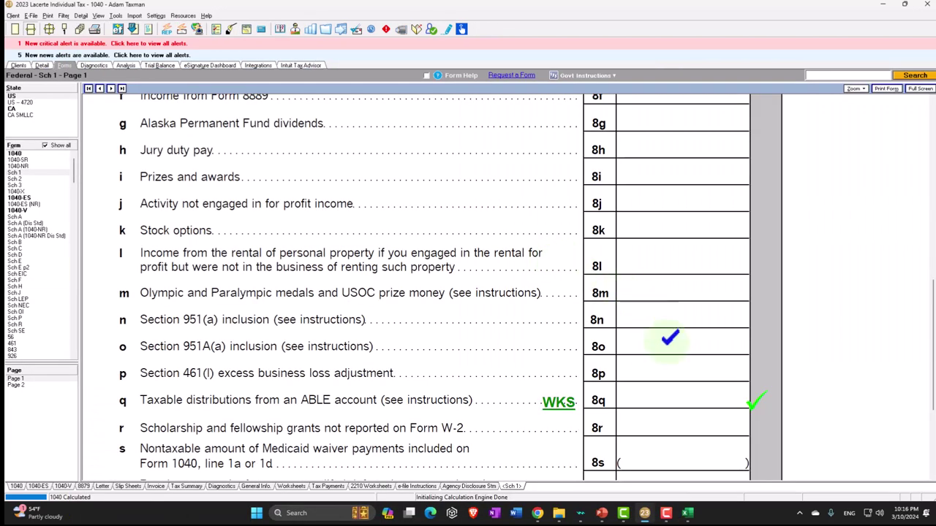
left_click(568, 404)
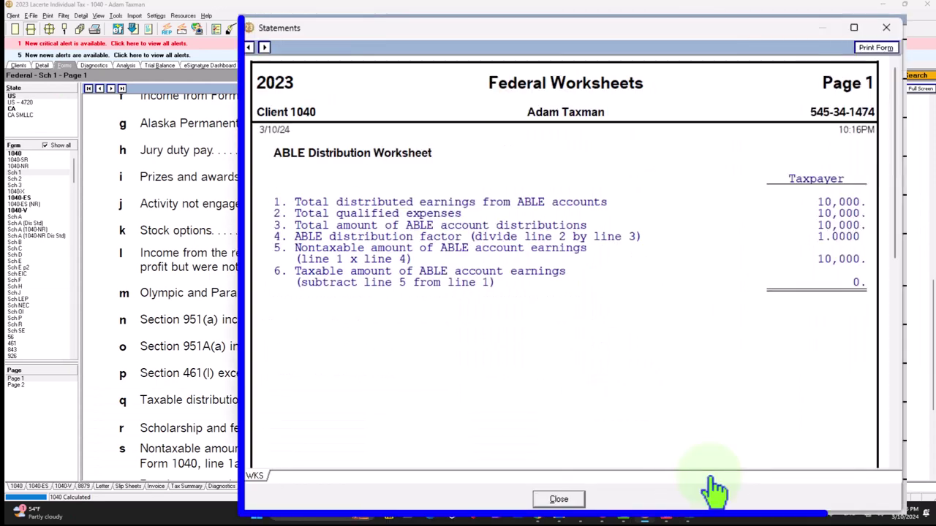
left_click(886, 28)
Remove the qualified disability expenses paid from the ABLE distribution entry.
left_click(42, 68)
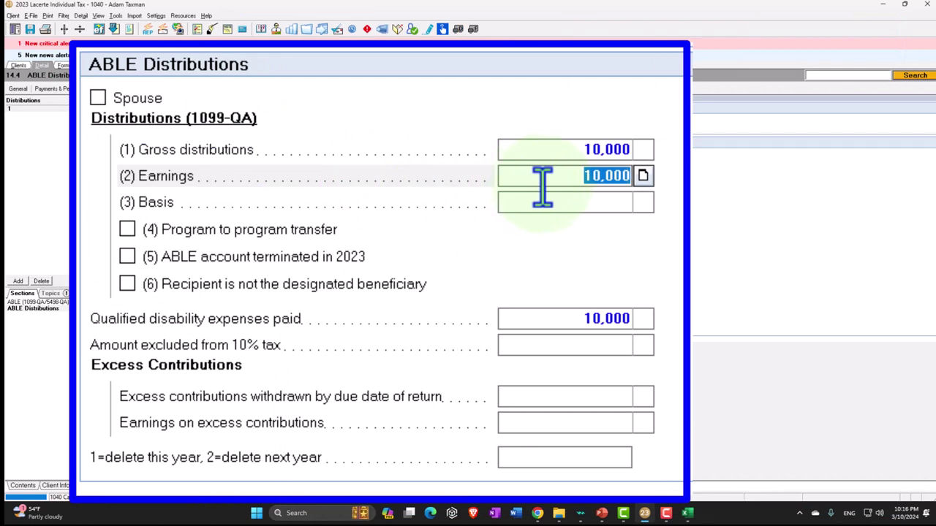
left_click(554, 310)
key("Delete")
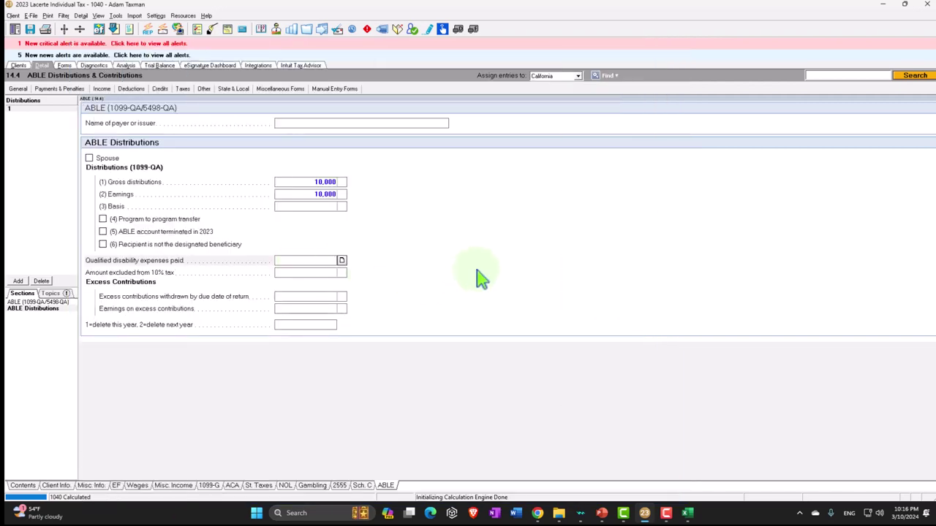
Review Schedule 1 line 8q, its ABLE Distribution Worksheet, and the additional income totals on lines 9 and 10.
left_click(64, 65)
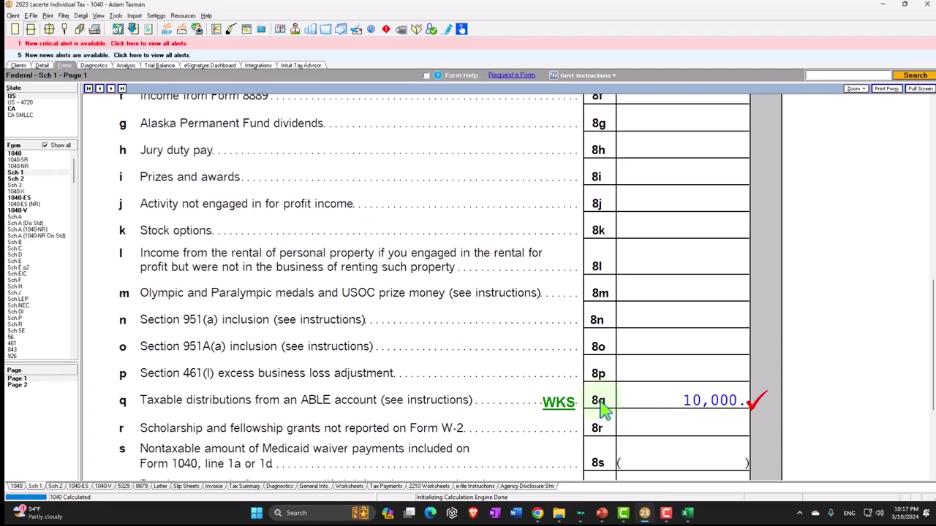
left_click(565, 407)
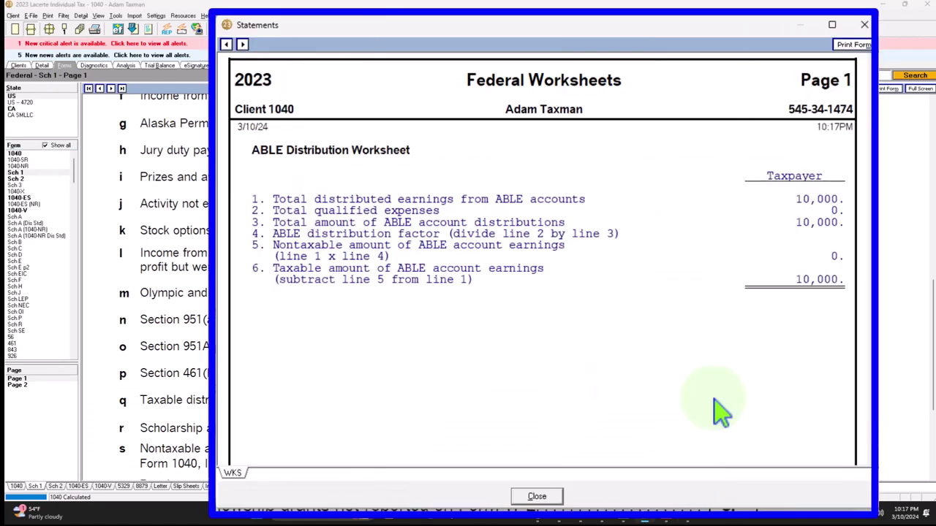
left_click(864, 24)
scroll(647, 293, "down", 3)
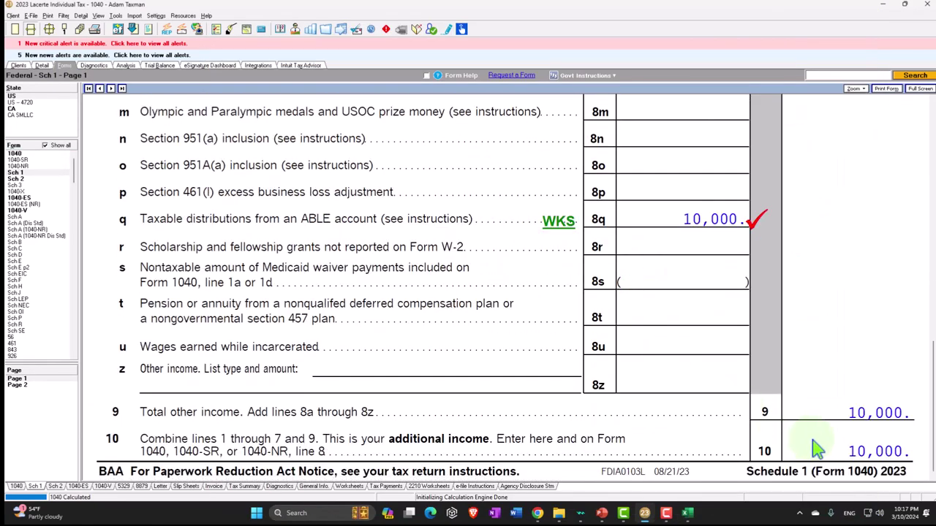
Examine Form 1040 from wages through taxable income on page 1, and the tax lines up to total tax on page 2.
left_click(44, 173)
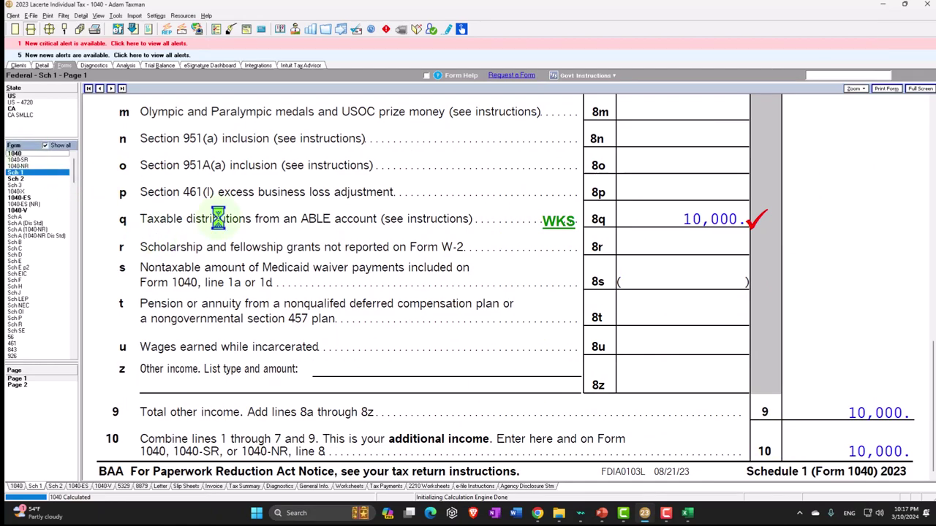
scroll(468, 315, "down", 8)
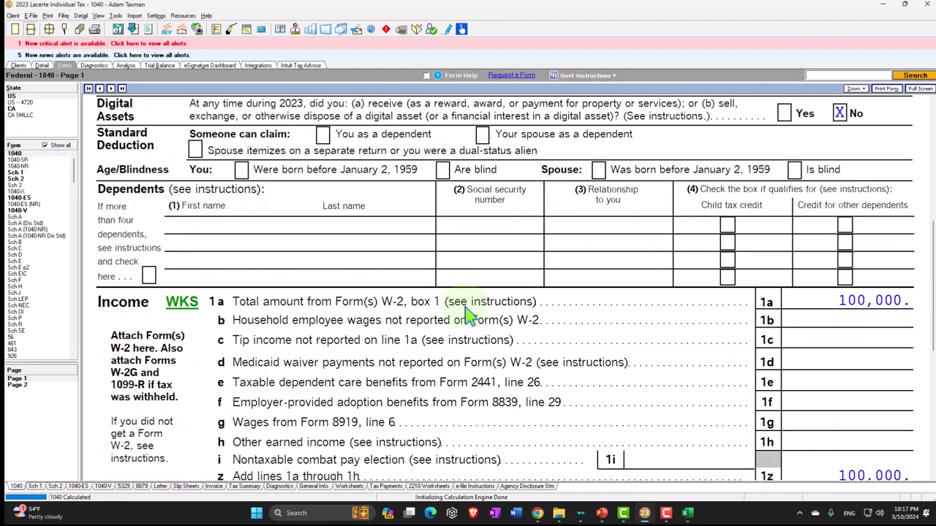
scroll(468, 314, "down", 8)
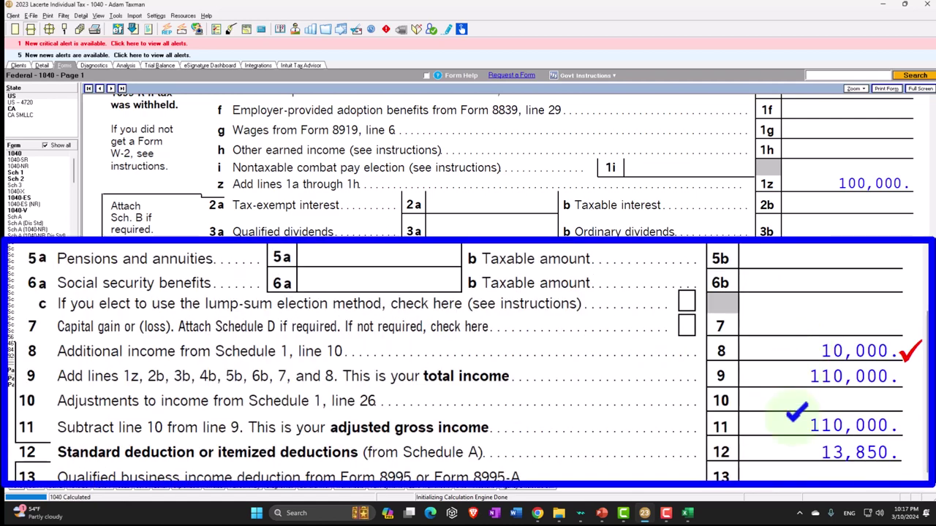
scroll(797, 413, "down", 2)
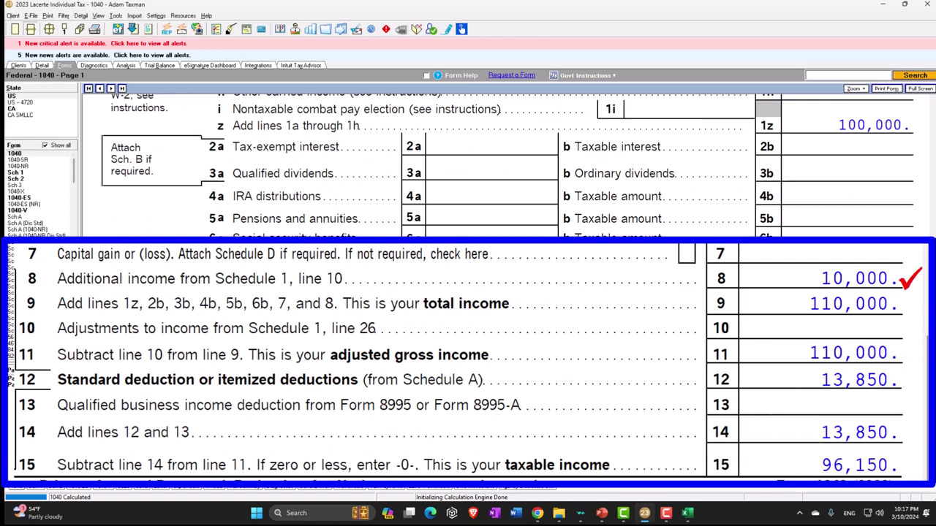
left_click(16, 385)
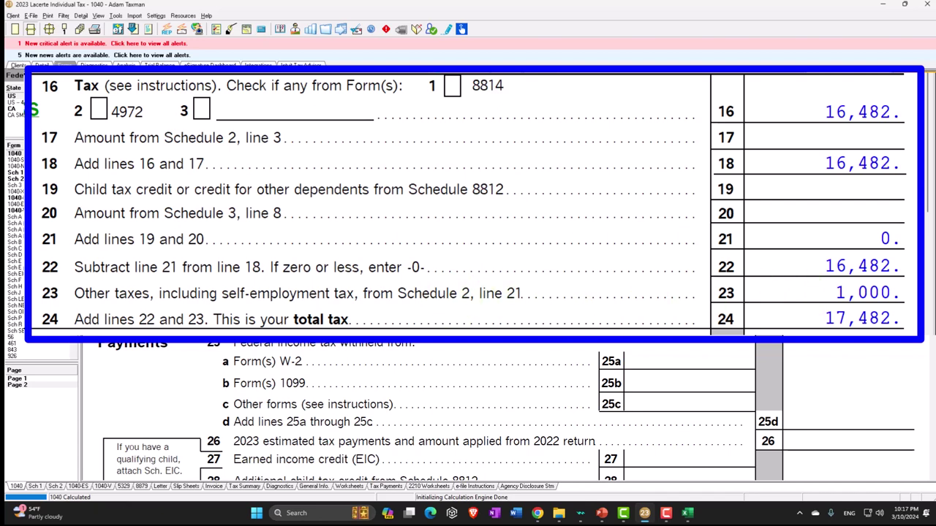
Check the additional tax on tax-favored accounts on Schedule 2 line 8, and return to the other income lines of Schedule 1.
left_click(15, 178)
scroll(418, 271, "down", 3)
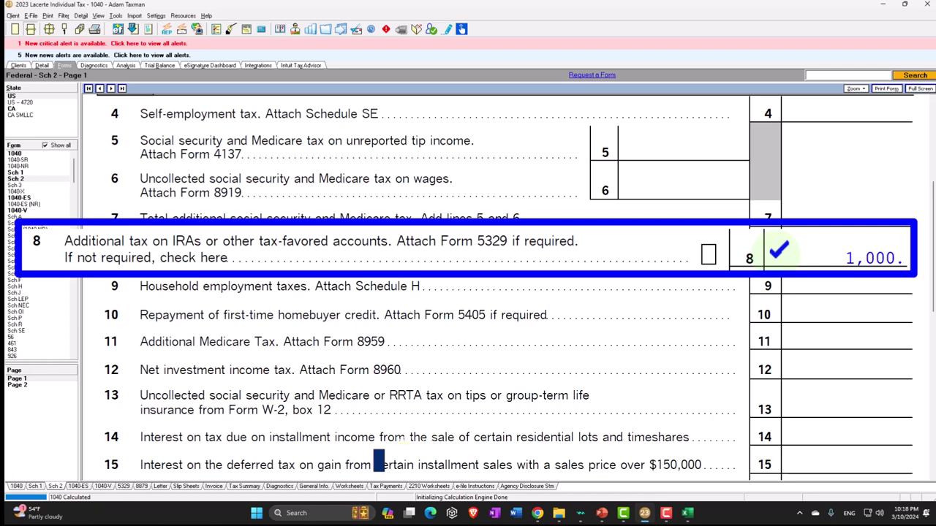
left_click(15, 172)
scroll(408, 322, "down", 6)
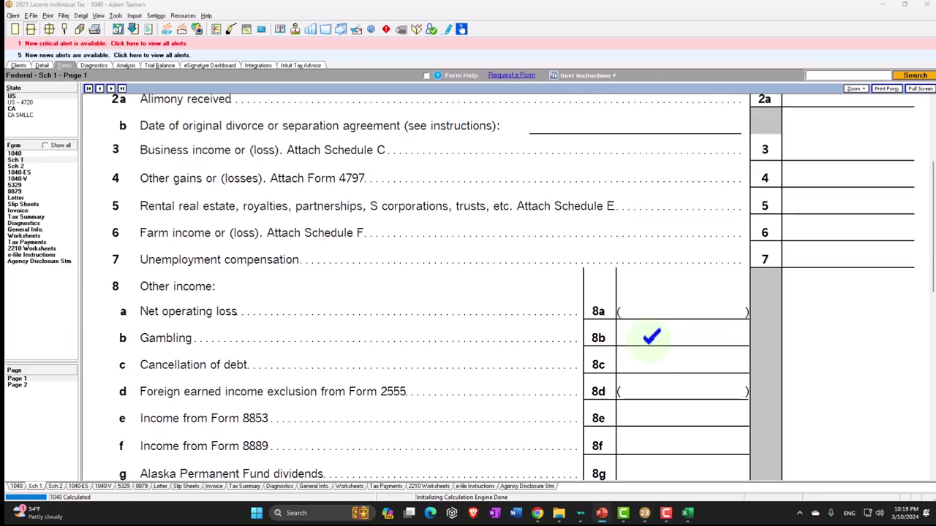
From Schedule 1 line 8q, open the linked 1099-QA entry and clear the ABLE gross distributions and earnings.
left_click(28, 161)
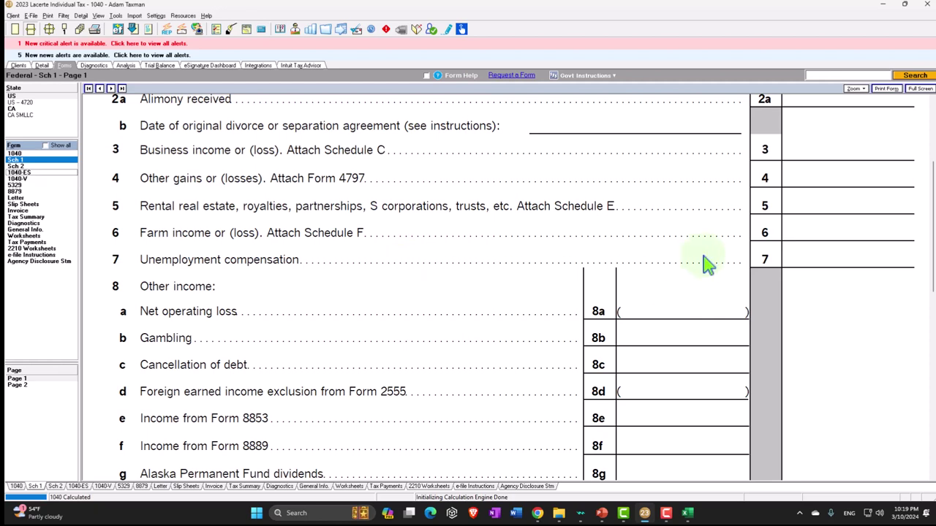
left_click_drag(931, 193, 927, 139)
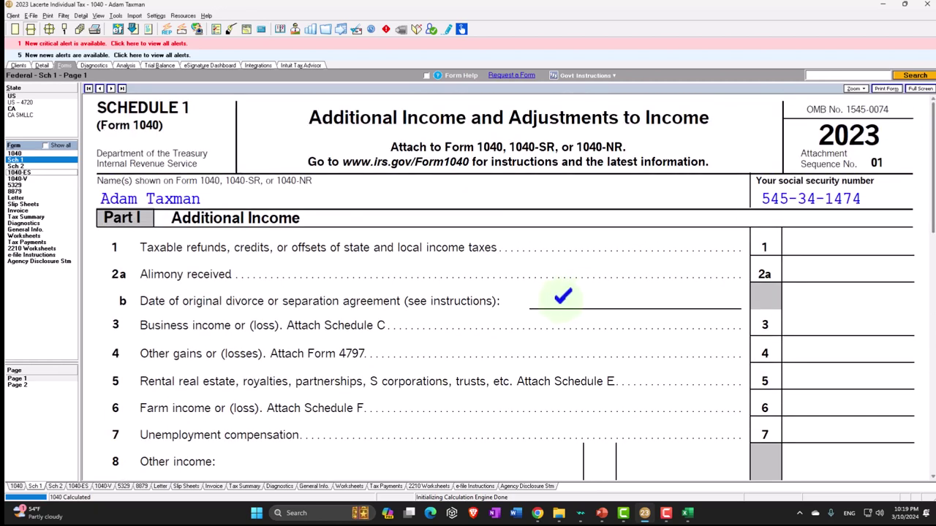
left_click(658, 192)
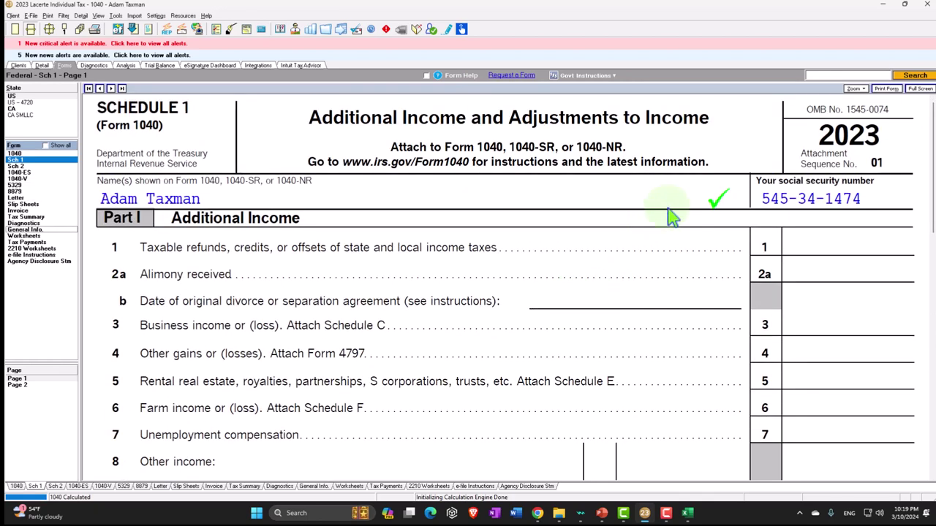
left_click_drag(932, 130, 928, 331)
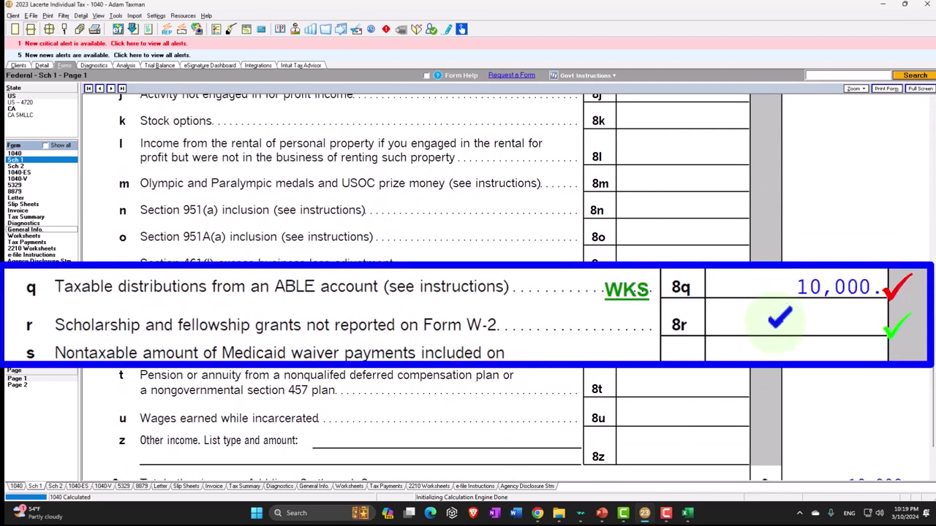
right_click(788, 289)
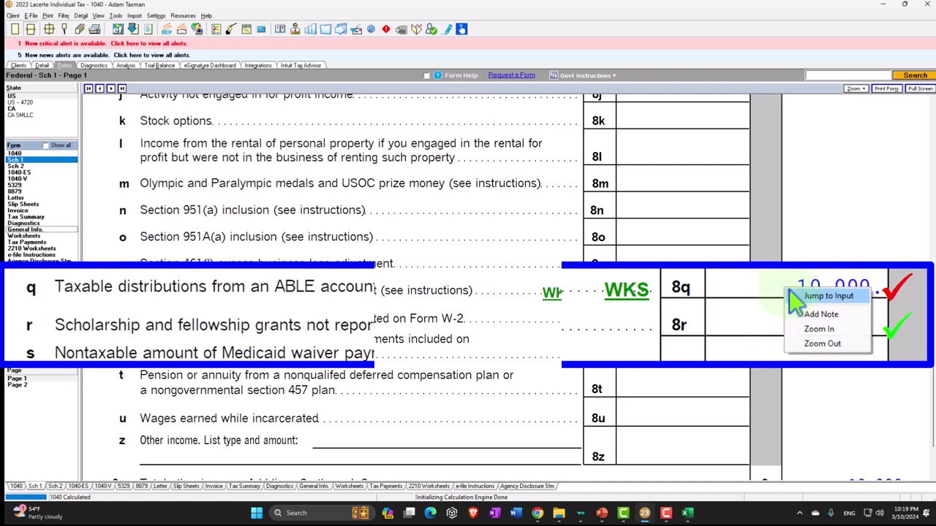
left_click(819, 296)
left_click(342, 259)
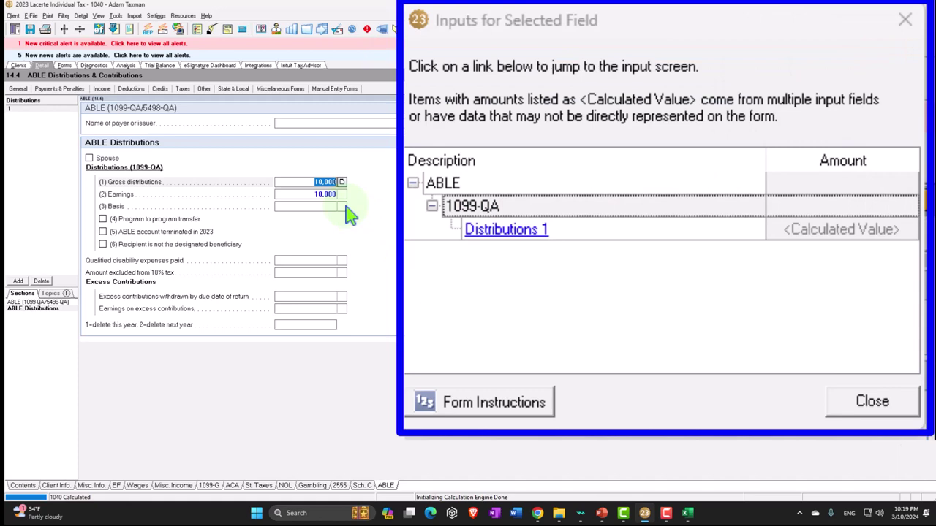
key("Delete")
left_click(326, 194)
key("Delete")
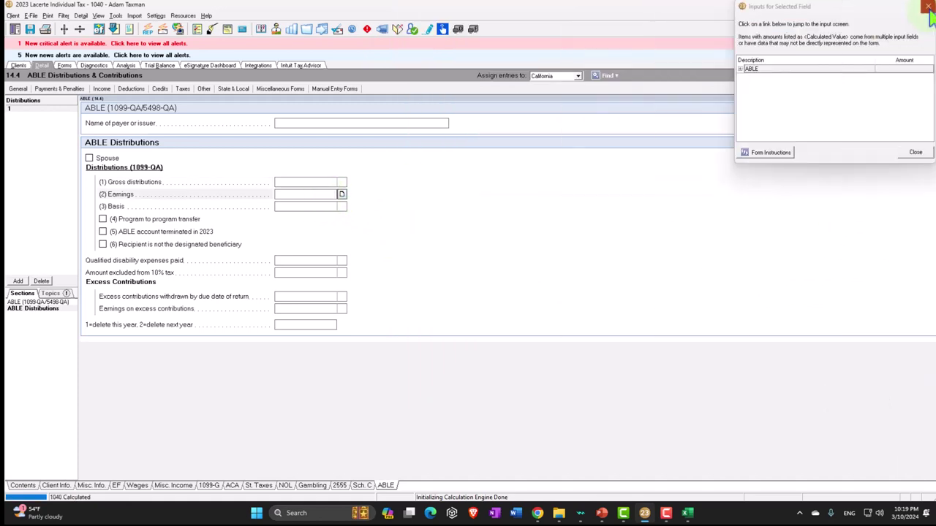
left_click(913, 151)
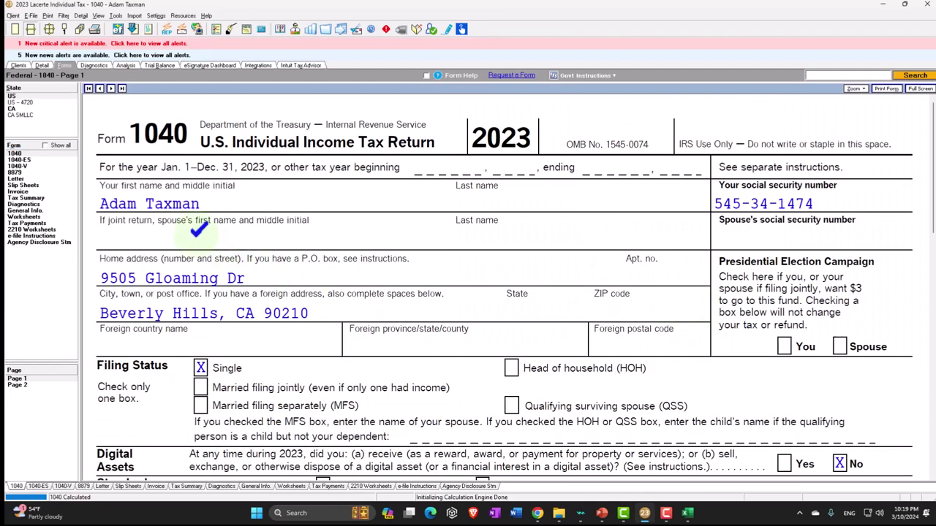
Show all available forms in the form list, and open Schedule 1 at its other income lines.
left_click(53, 145)
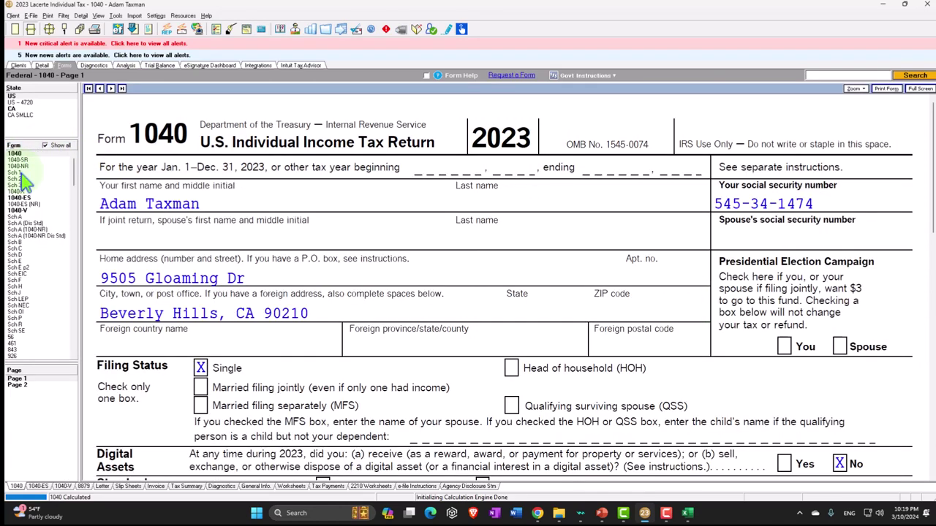
left_click(14, 173)
scroll(429, 313, "down", 8)
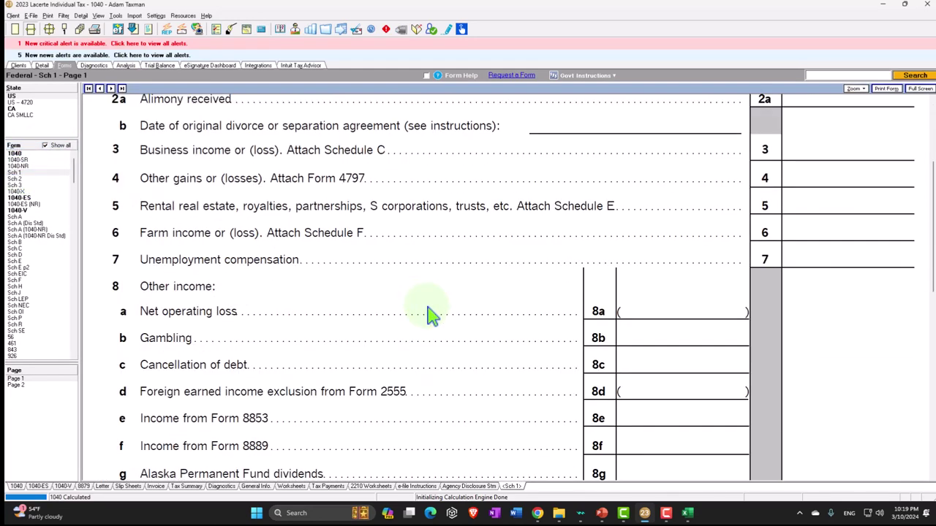
scroll(432, 314, "down", 3)
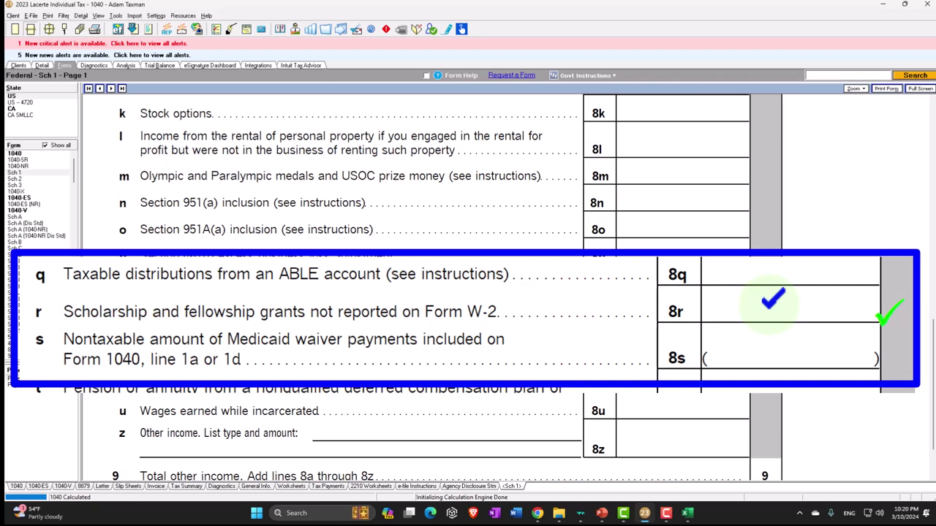
From Schedule 1 line 8r, open the linked miscellaneous income entry and enter 10,000 as taxable scholarships and fellowships.
right_click(770, 315)
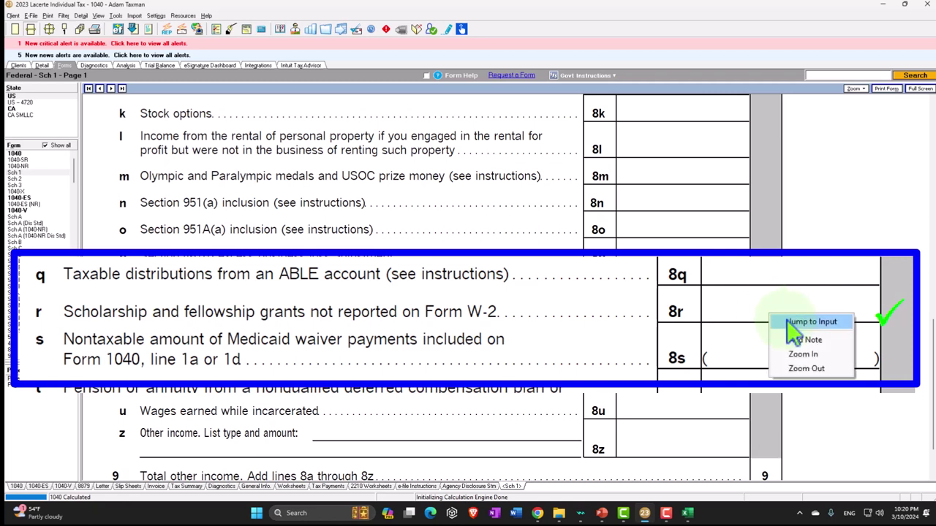
left_click(804, 321)
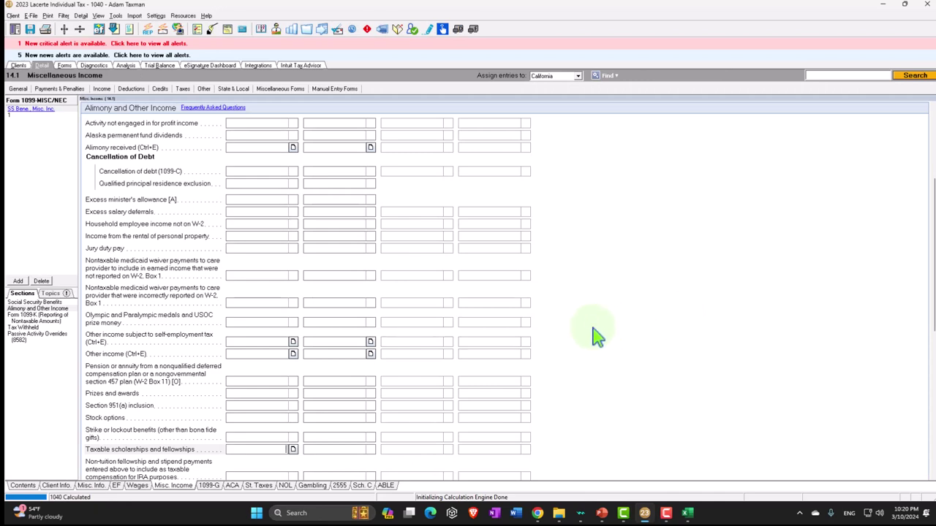
scroll(596, 337, "down", 5)
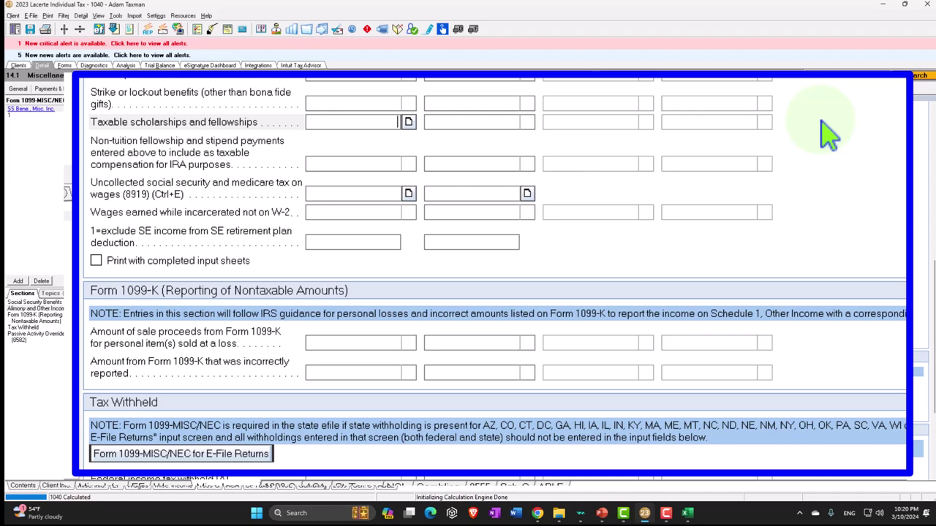
type("10000")
key("Return")
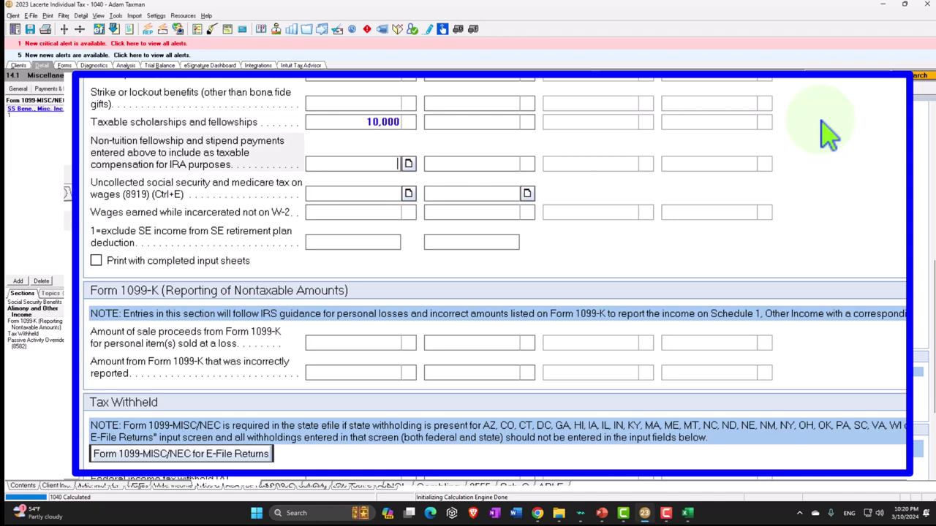
Review Schedule 1 lines 8r, 9 and 10 and Form 1040 lines 8 through 15, and return to Schedule 1.
left_click(64, 65)
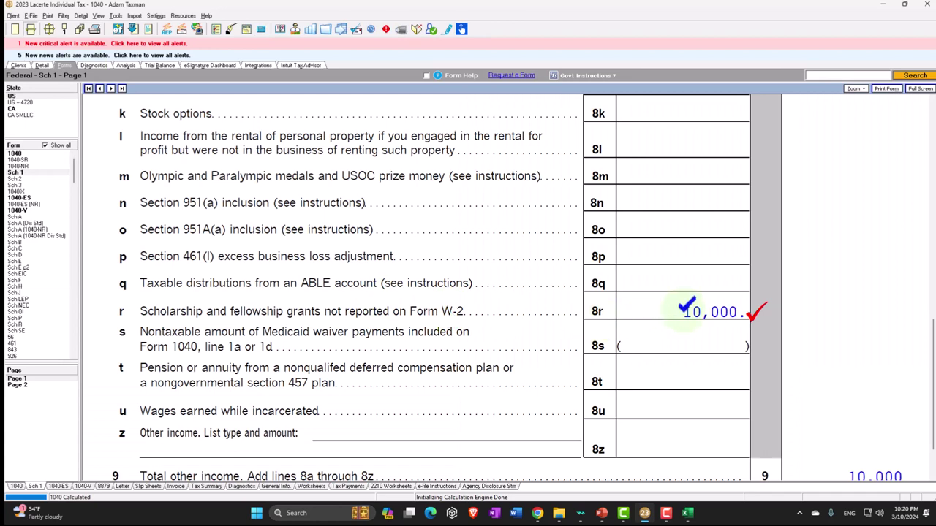
scroll(688, 307, "down", 2)
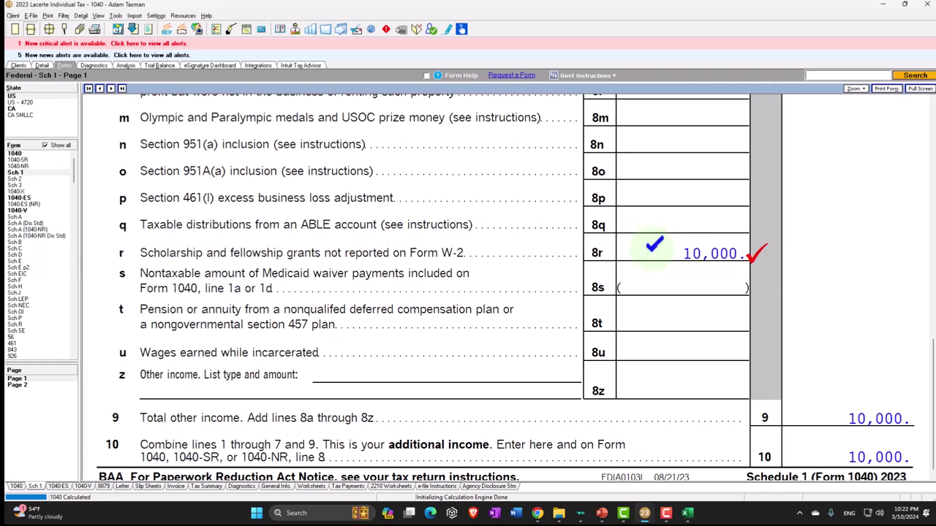
scroll(653, 292, "down", 1)
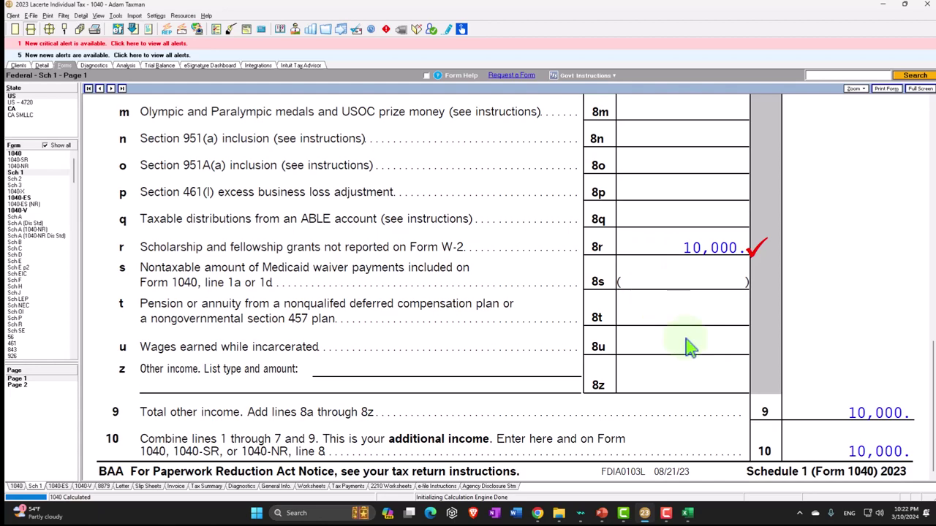
left_click(15, 153)
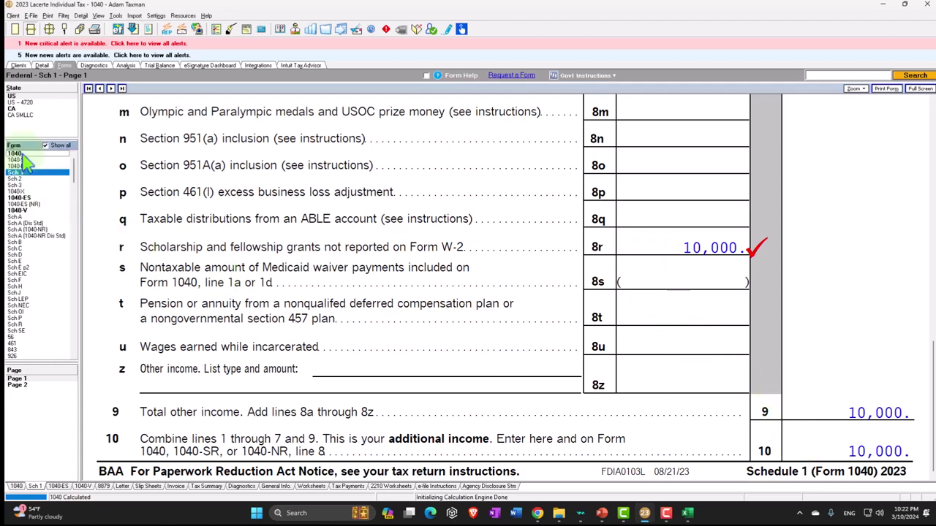
scroll(585, 324, "down", 10)
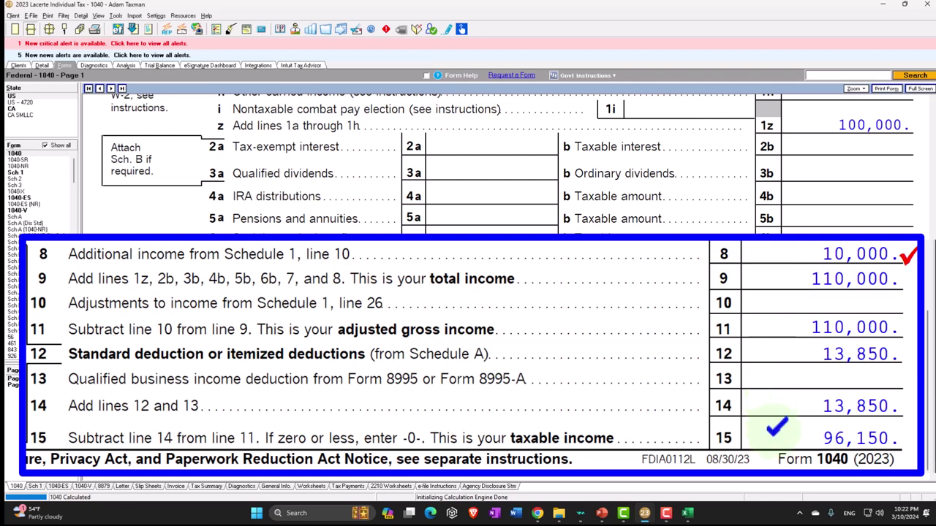
left_click(22, 173)
scroll(408, 331, "down", 10)
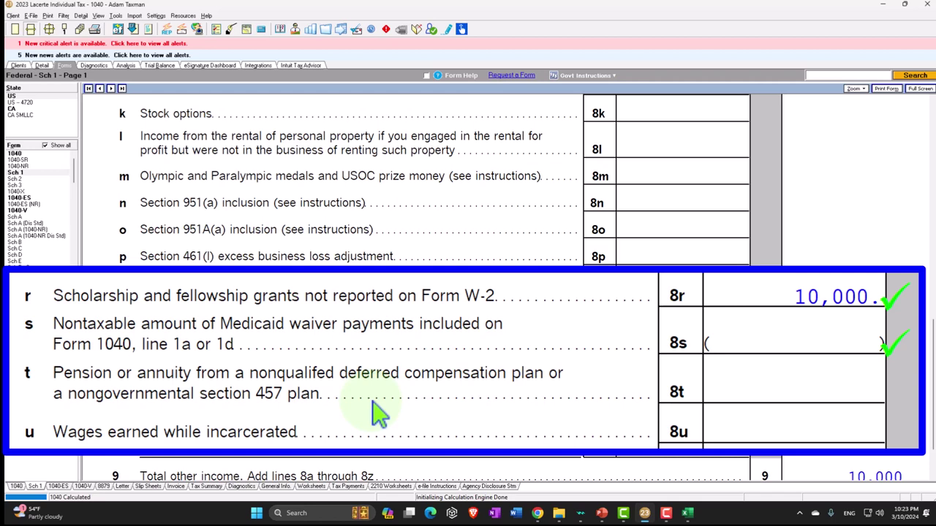
From Schedule 1 line 8r, reopen the taxable scholarships and fellowships entry, remove its amount, and return to the forms.
left_click(803, 376)
left_click(805, 340)
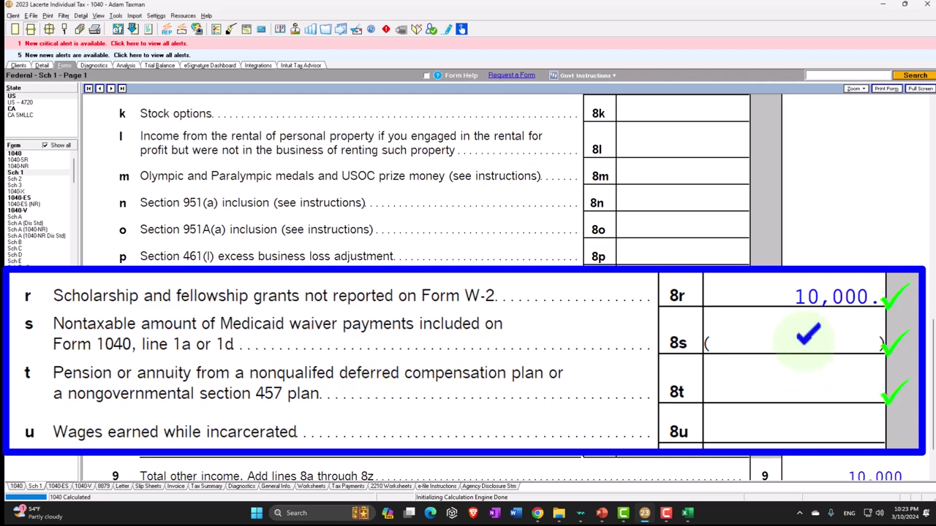
left_click(810, 296)
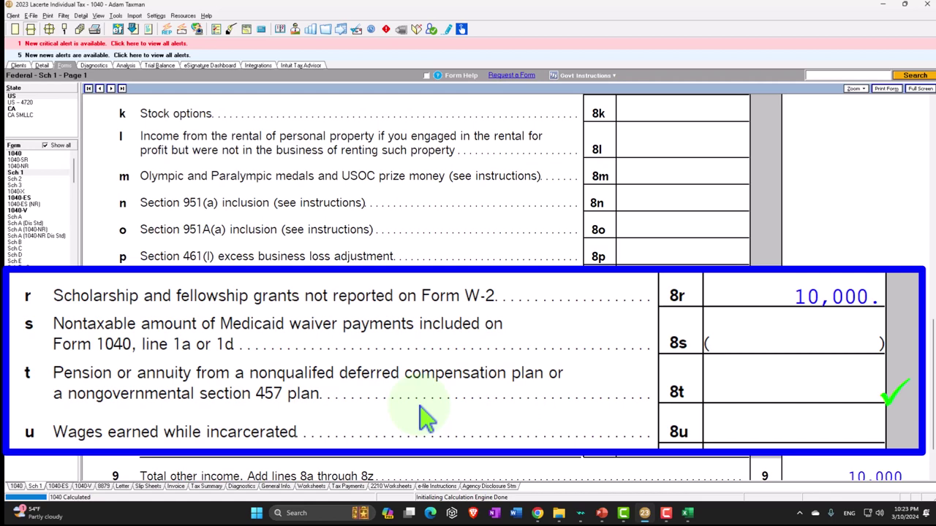
right_click(772, 297)
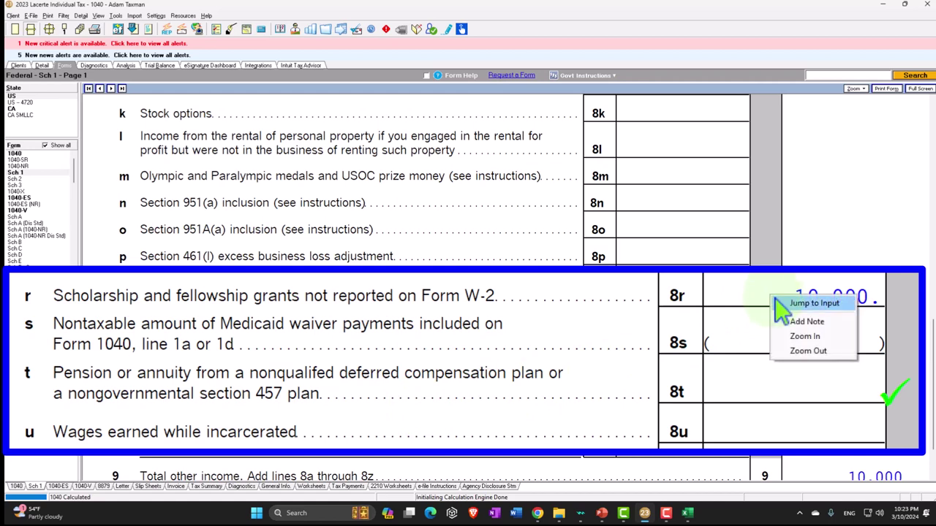
left_click(778, 303)
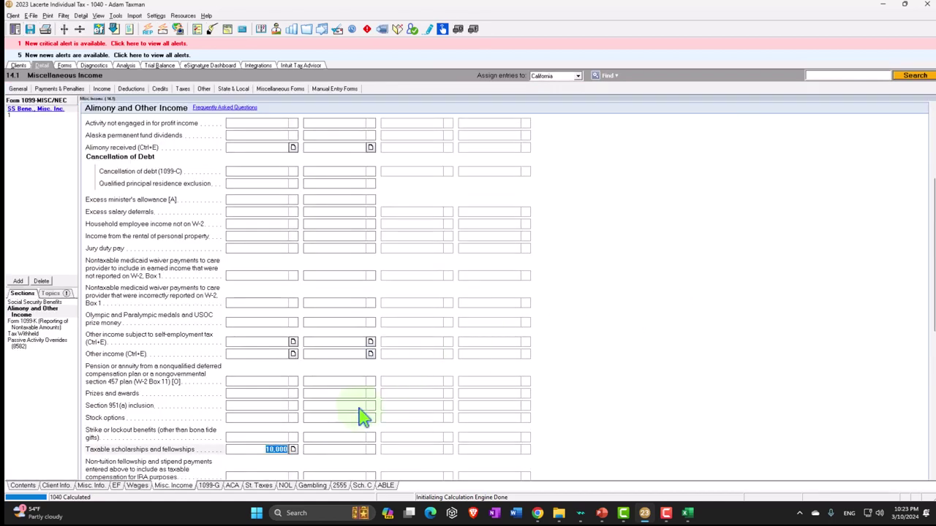
left_click(64, 66)
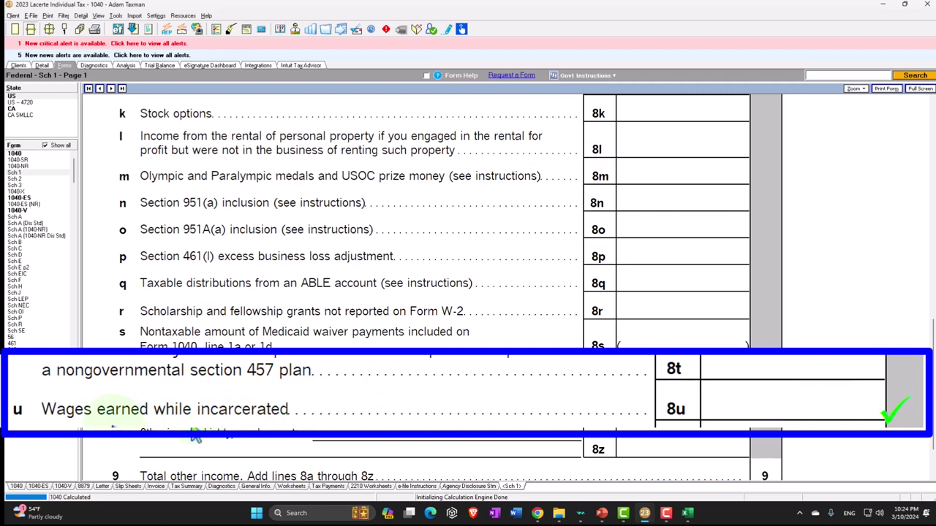
Check Schedule 1 line 8z for other income, and read the PowerPoint slide on reimbursements for items deducted in an earlier year.
scroll(512, 423, "down", 2)
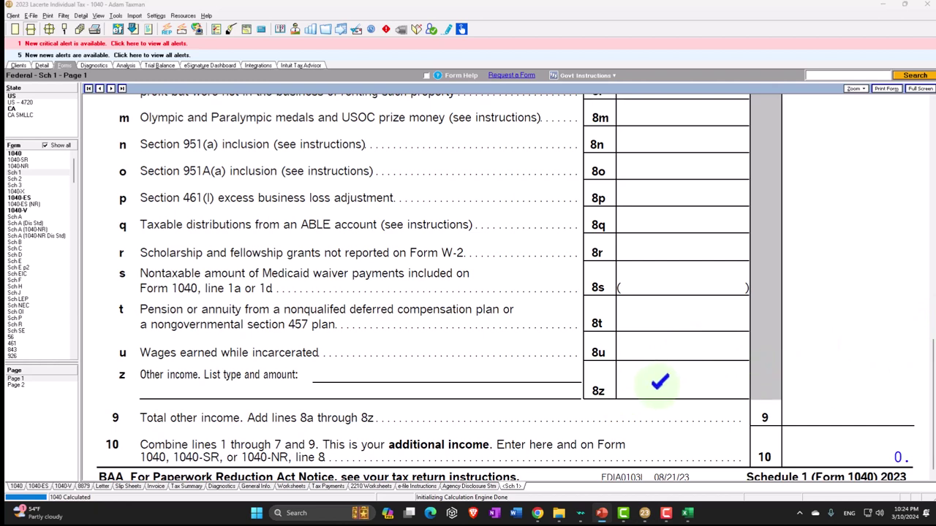
left_click(663, 387)
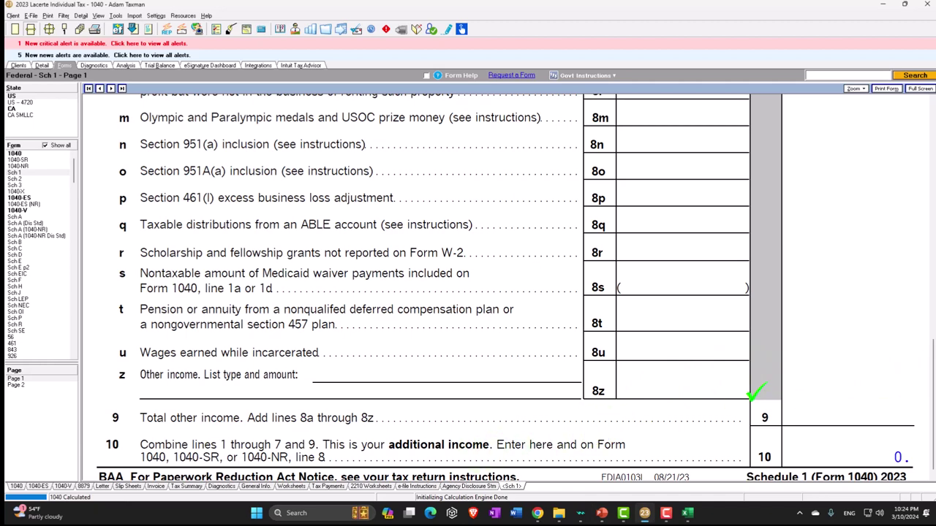
left_click(601, 513)
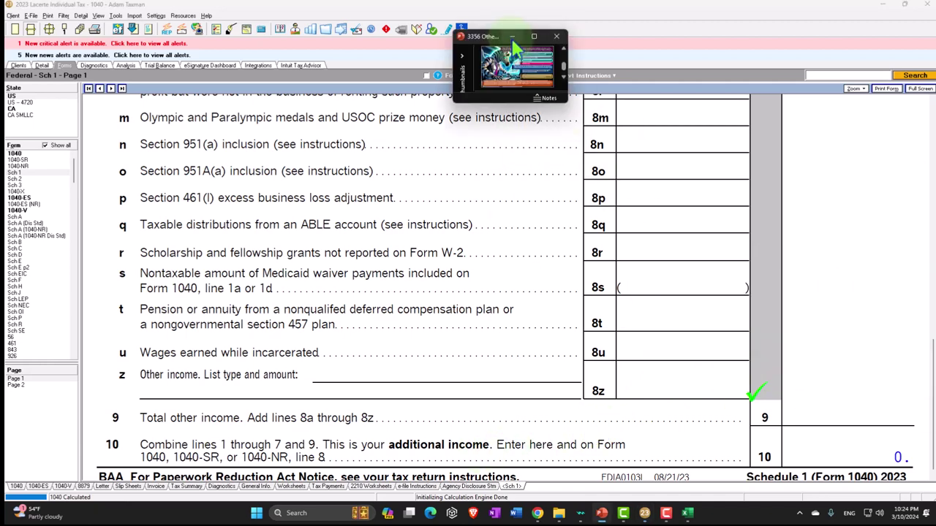
left_click(536, 36)
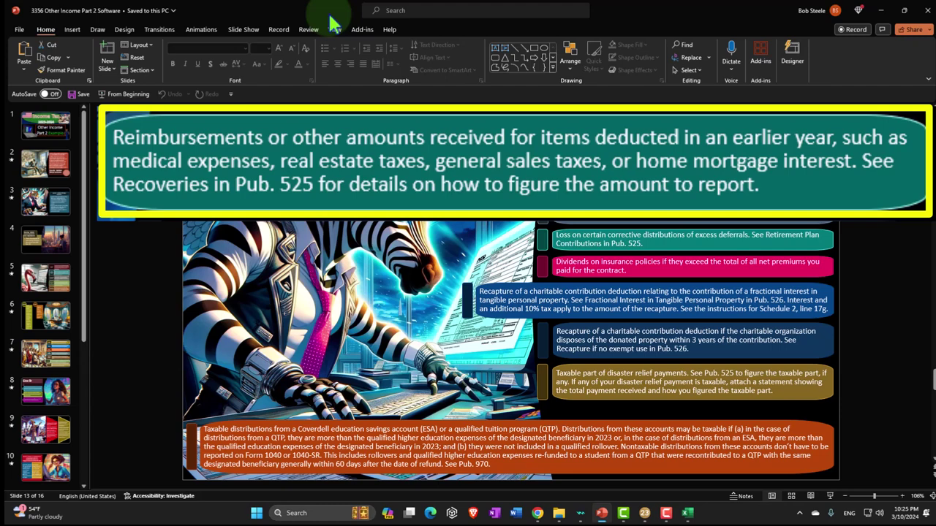
Switch back to Lacerte, examine the state and local taxes on Schedule A line 5, and return to Part I of Schedule 1.
key("alt+Tab")
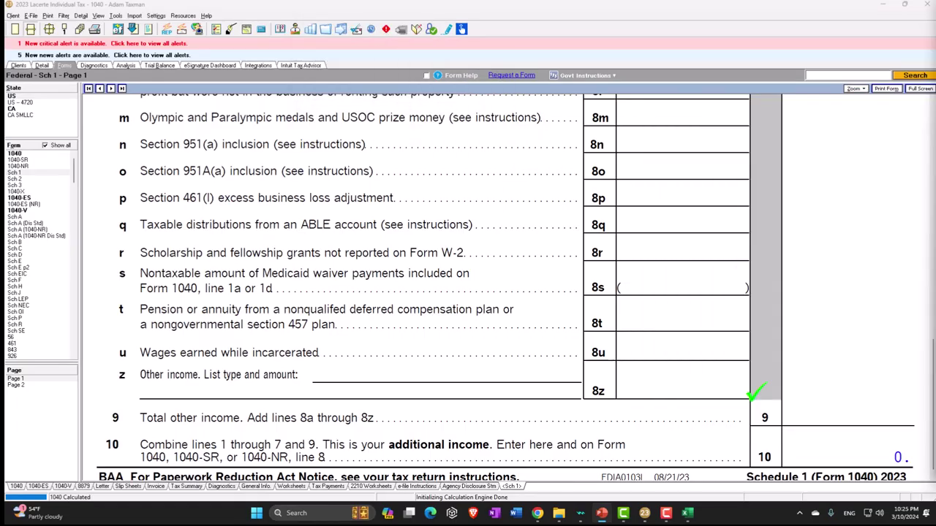
left_click(37, 217)
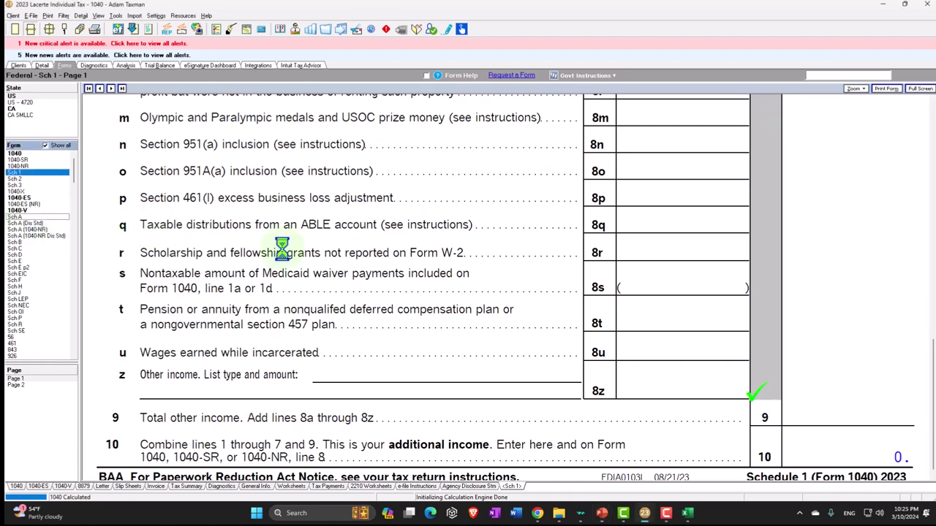
scroll(380, 293, "down", 2)
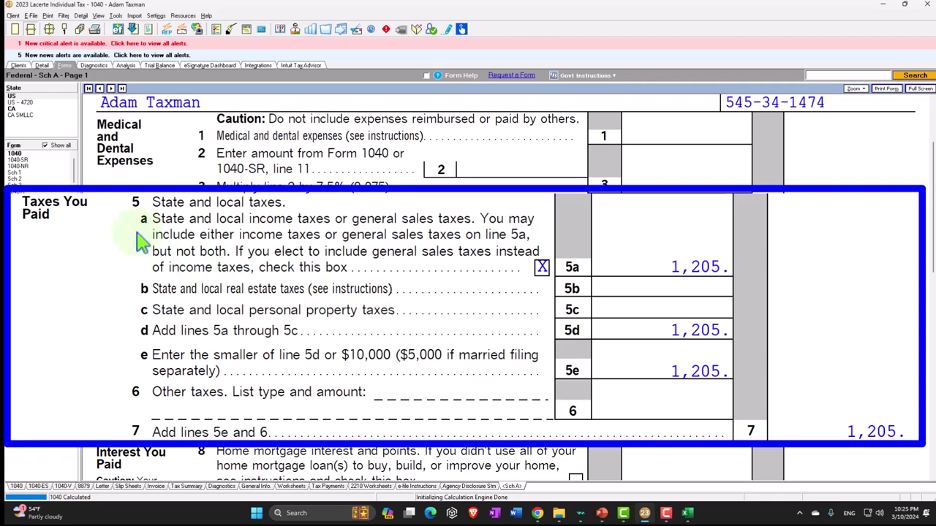
left_click(32, 173)
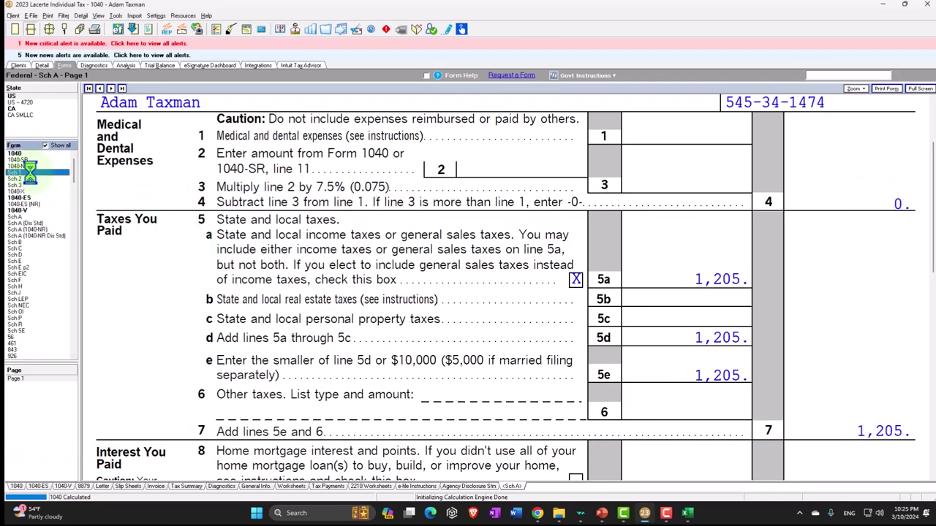
scroll(307, 297, "down", 1)
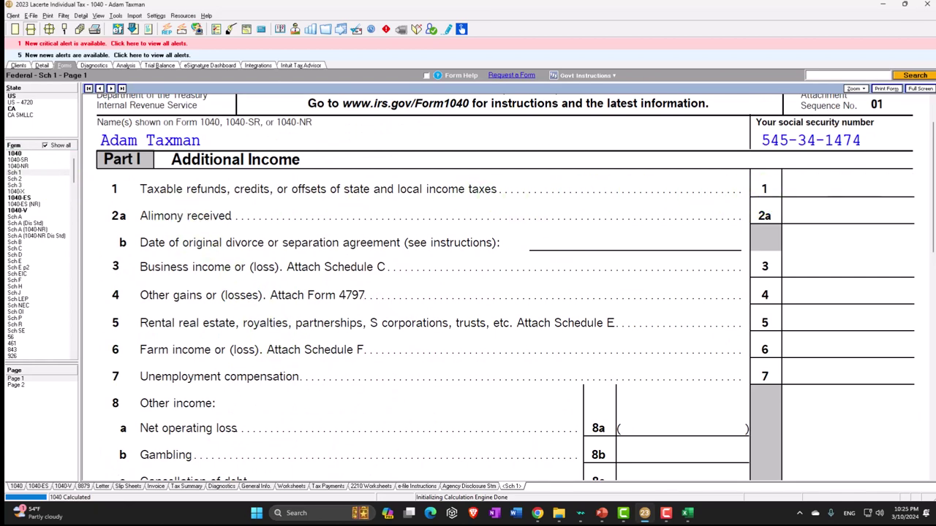
Reread the PowerPoint slide's line 8z items on reimbursements and RTAA payments, and return to line 8z of Schedule 1 in Lacerte.
key("alt+Tab")
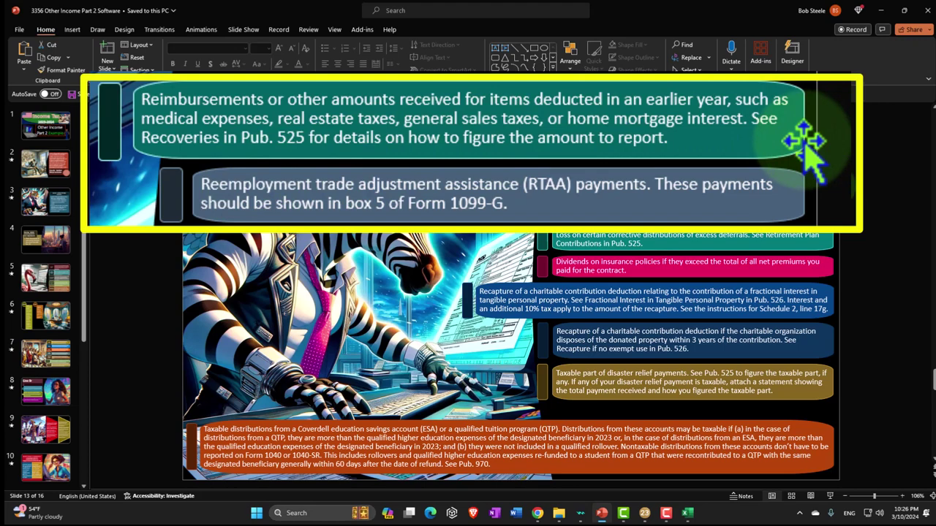
key("alt+Tab")
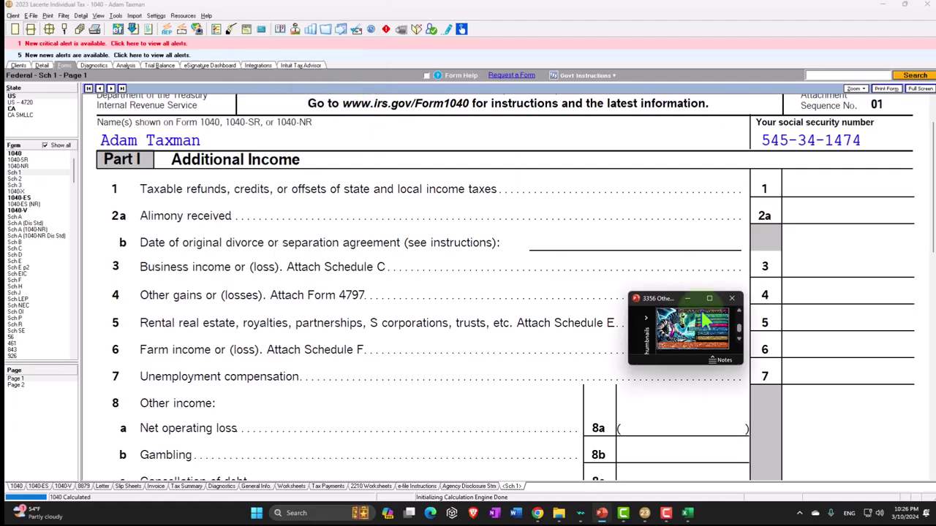
scroll(449, 311, "down", 4)
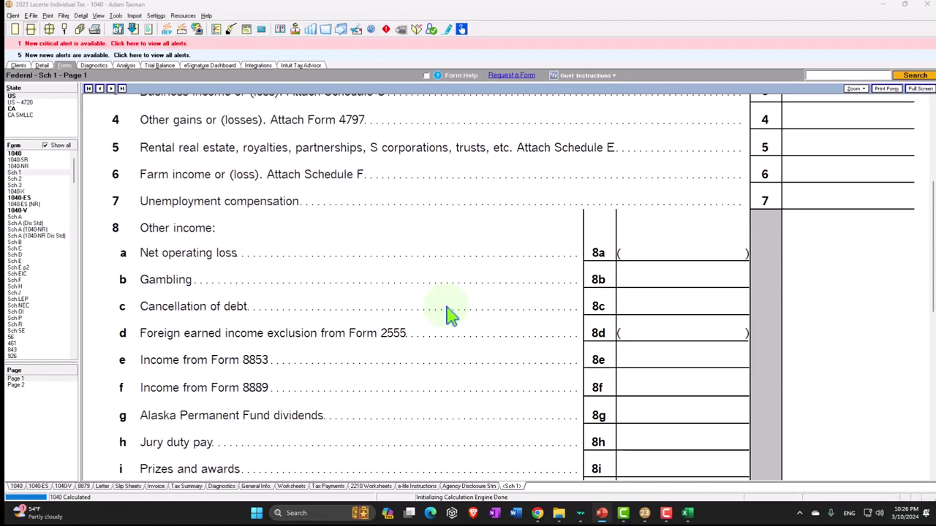
scroll(449, 318, "down", 7)
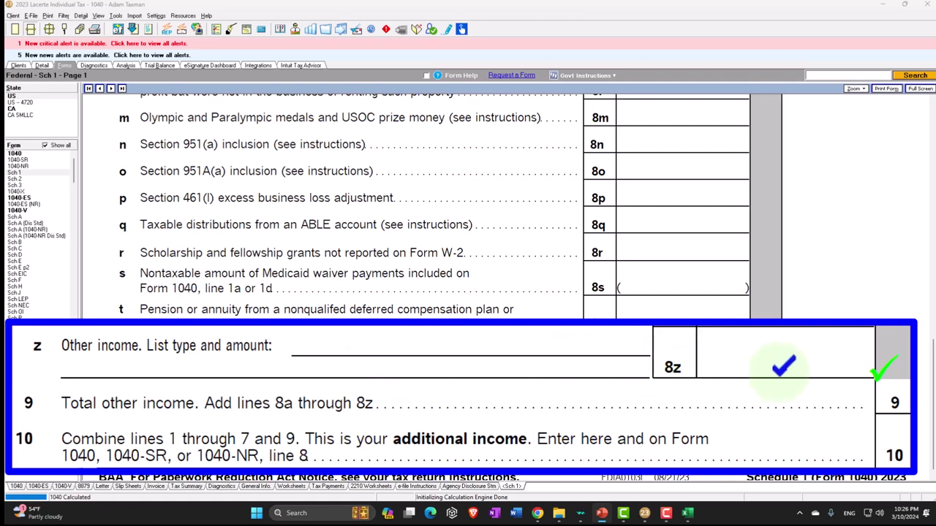
From Schedule 1 line 8z, open the Other Income input and add an item described as Reim with an amount of 10,000.
right_click(783, 365)
left_click(699, 401)
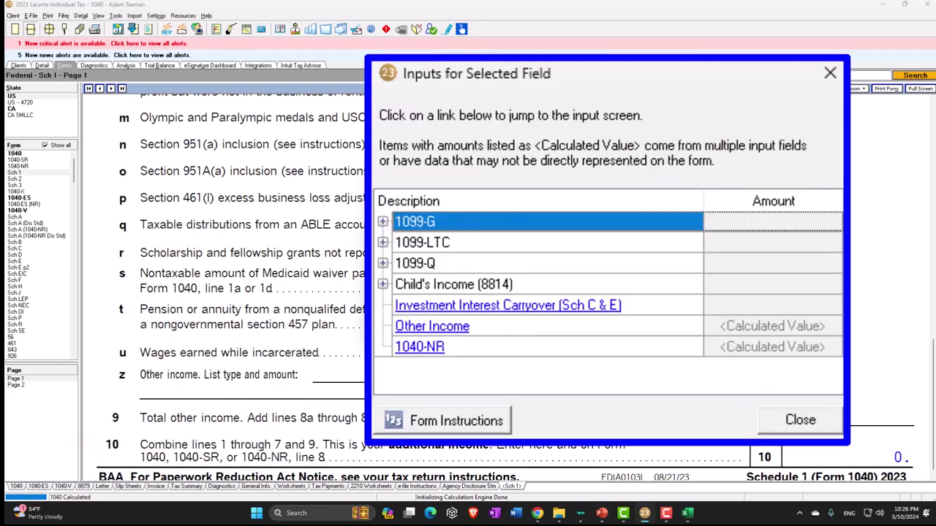
left_click(439, 328)
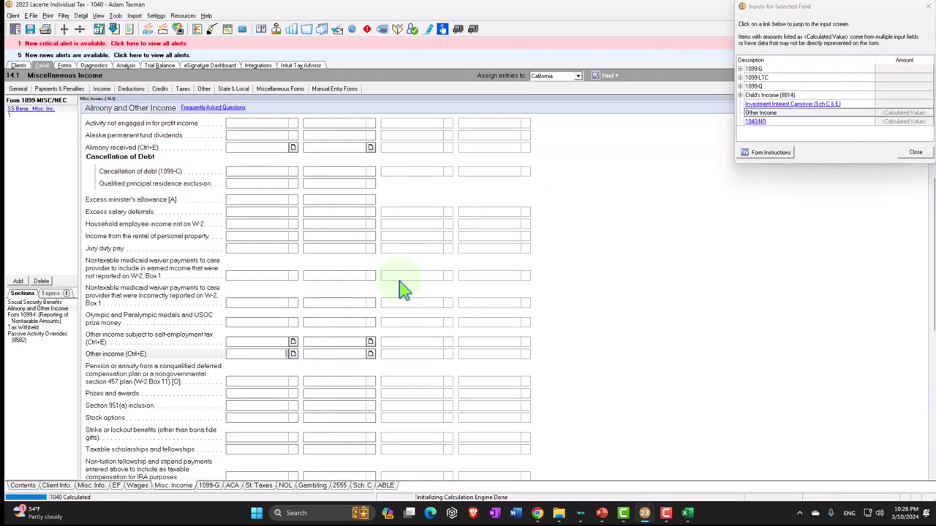
double_click(267, 350)
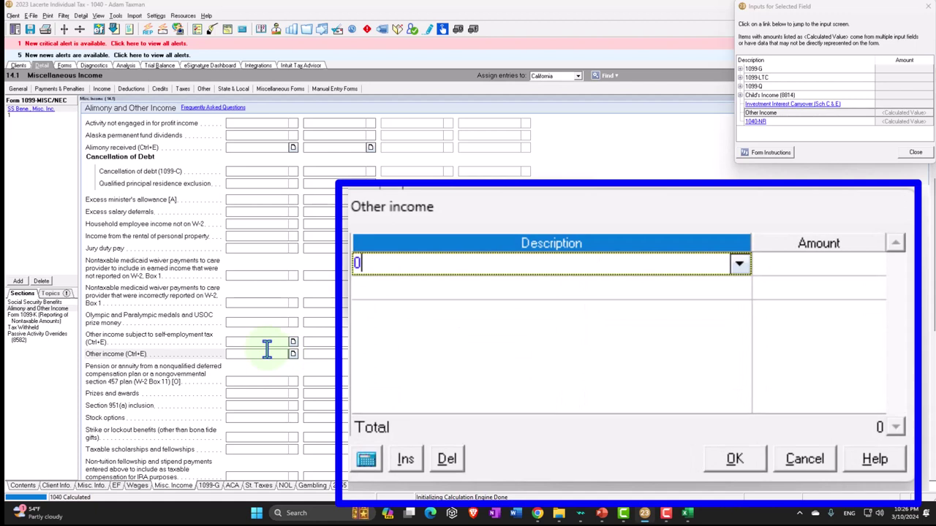
key("BackSpace")
type("Reim")
key("Tab")
type("10000")
key("Return")
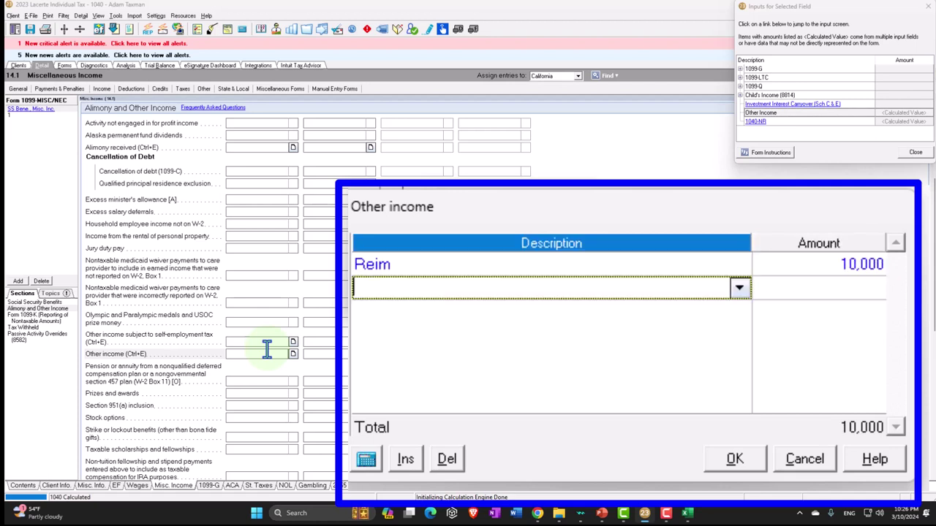
left_click(733, 459)
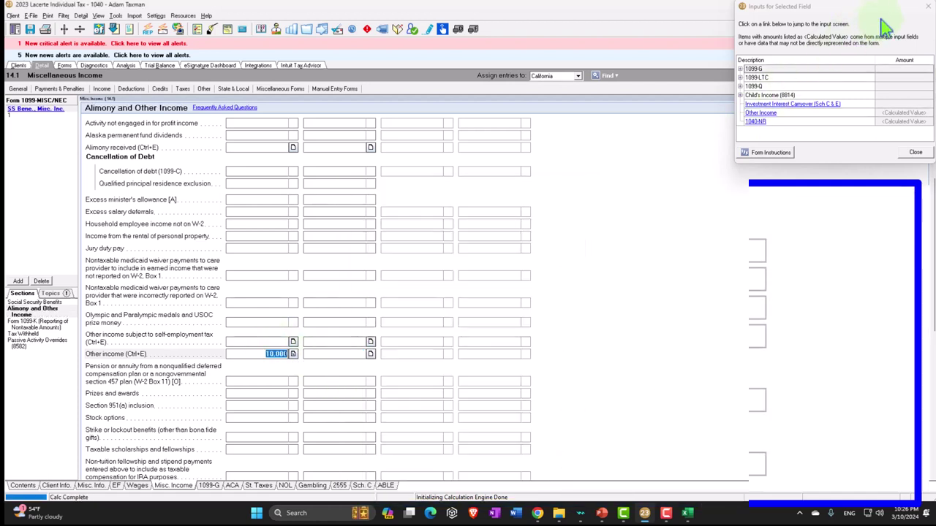
Return to the Schedule 1 form, view the statement supporting line 8z, and close it.
left_click(42, 65)
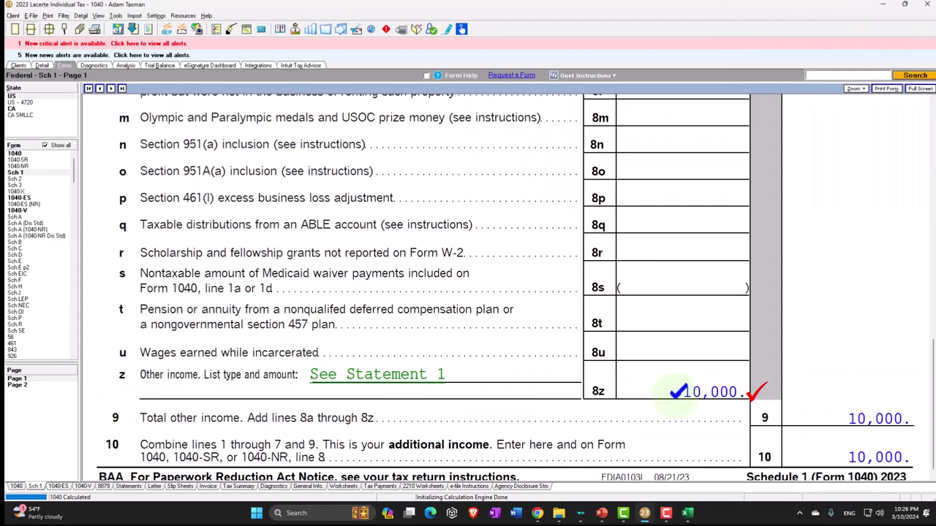
left_click(393, 380)
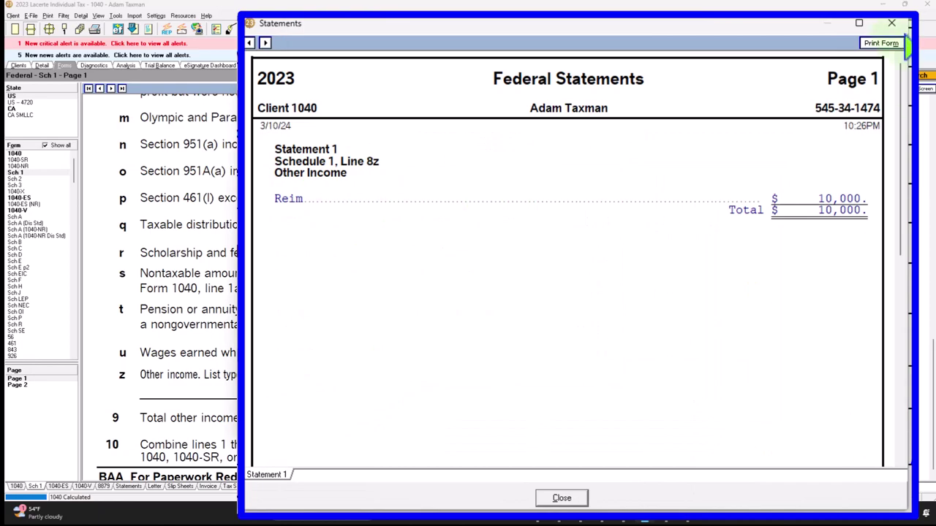
left_click(891, 23)
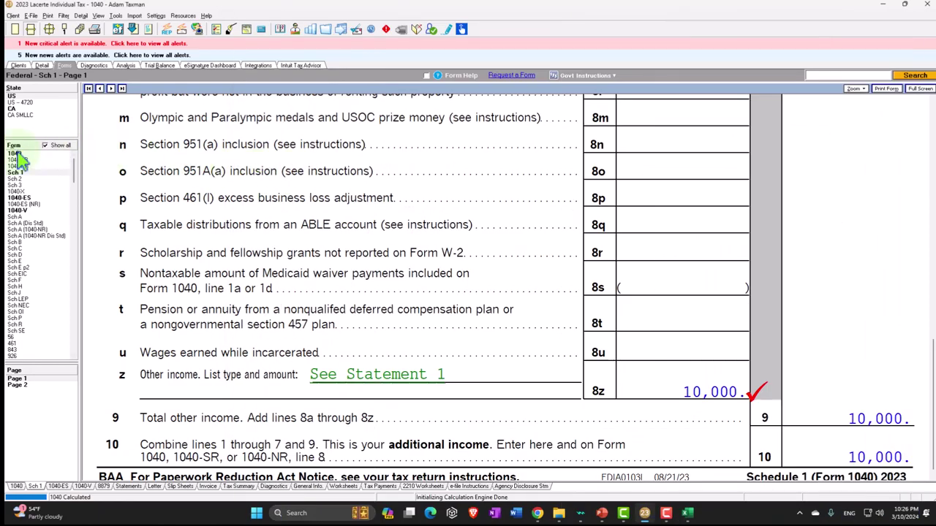
Review Form 1040 from additional income on line 8 to taxable income on line 15, and the total tax on page 2.
left_click(15, 154)
scroll(559, 366, "down", 10)
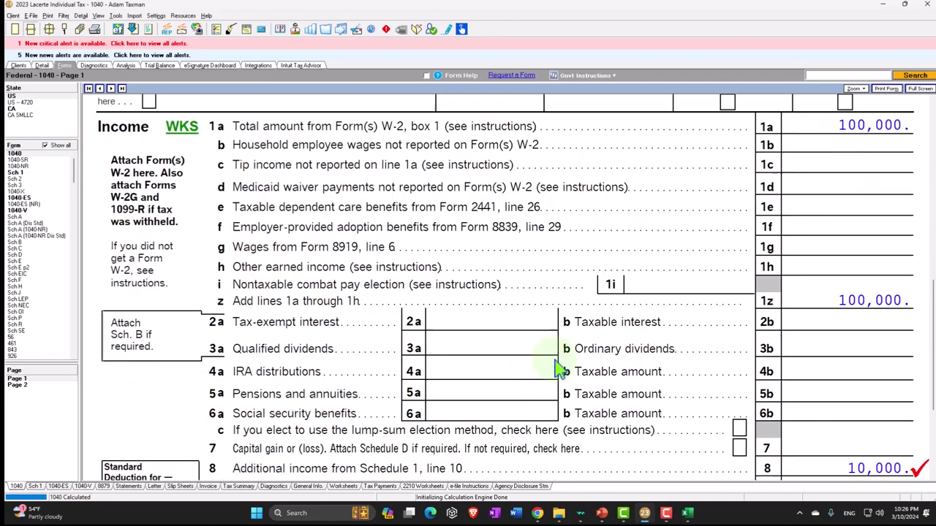
scroll(559, 370, "down", 3)
left_click(37, 381)
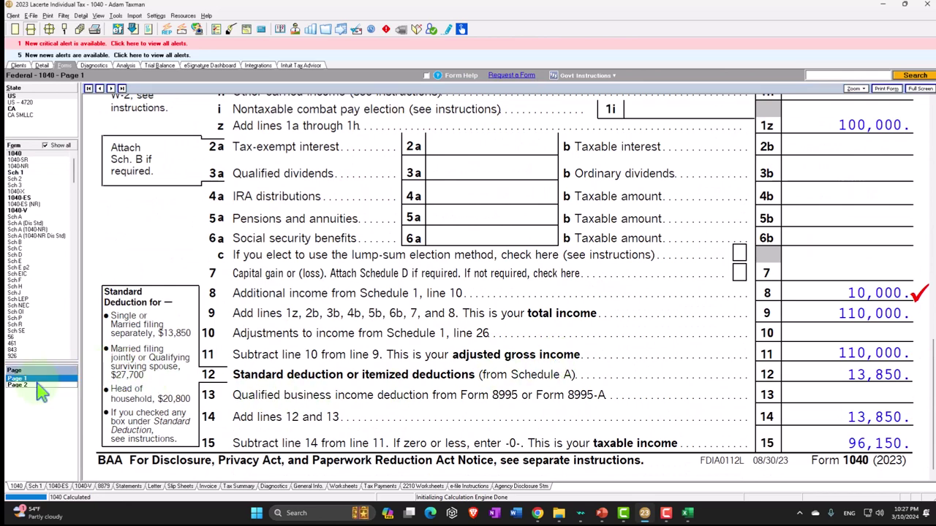
left_click(38, 386)
scroll(775, 336, "down", 3)
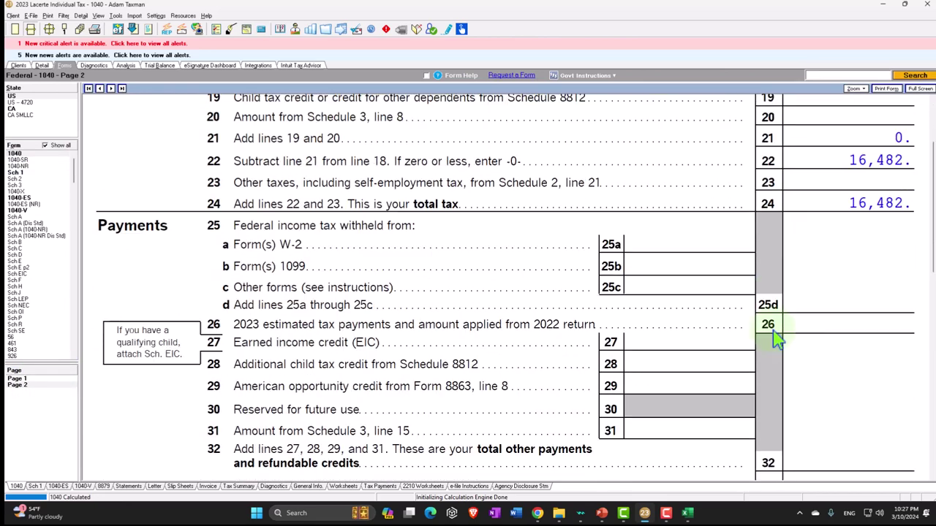
Limit the form list to the forms used in the return and reopen Schedule 1 at lines 8z through 10.
left_click(44, 146)
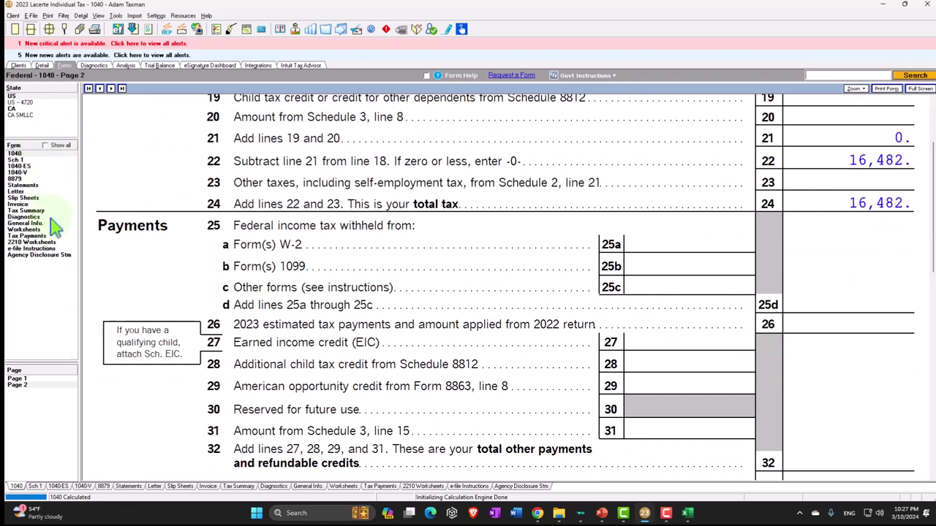
left_click(24, 160)
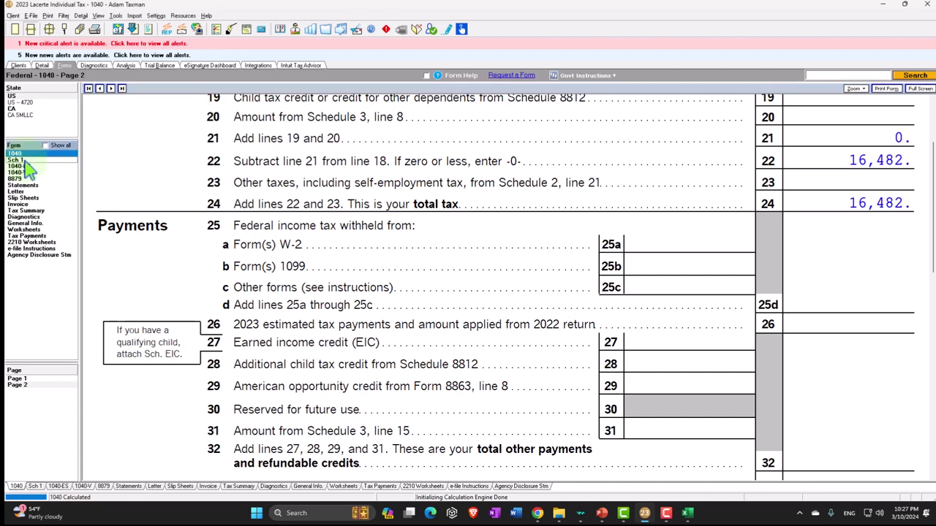
scroll(505, 293, "down", 3)
scroll(505, 293, "down", 10)
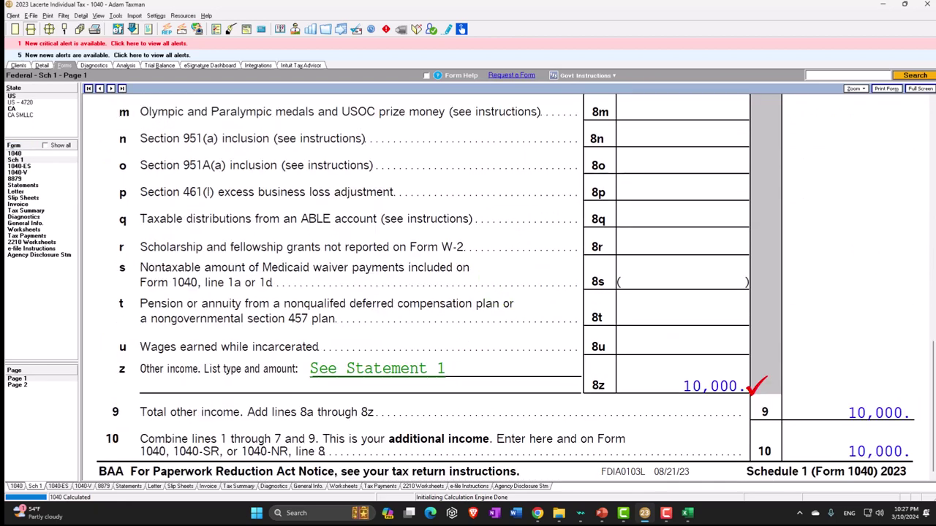
Switch to PowerPoint, read the slides on line 8z income examples and nontaxable income, and open slide 15.
key("alt+Tab")
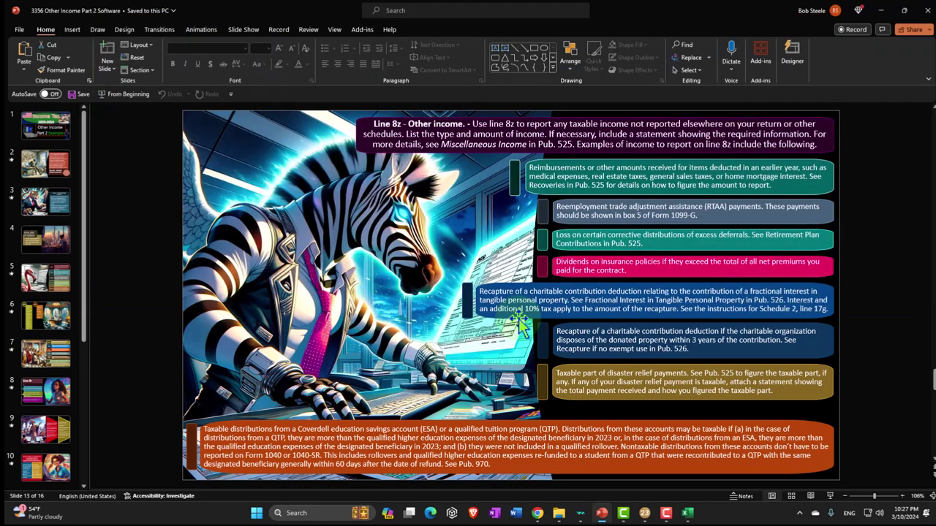
left_click(540, 339)
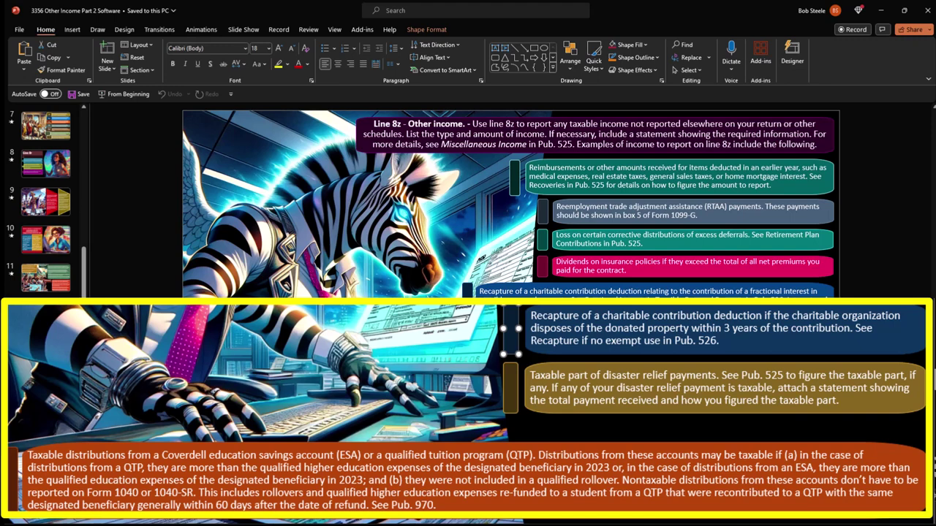
left_click(472, 500)
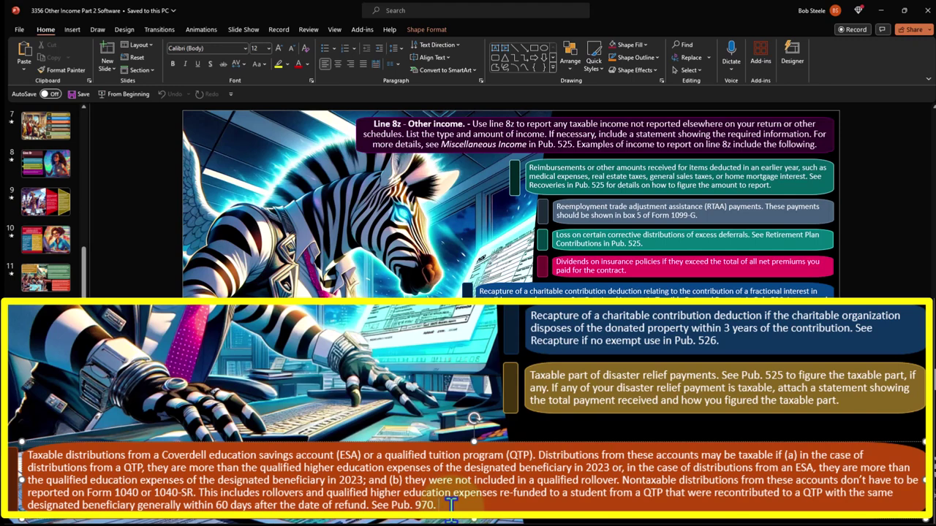
left_click(437, 441)
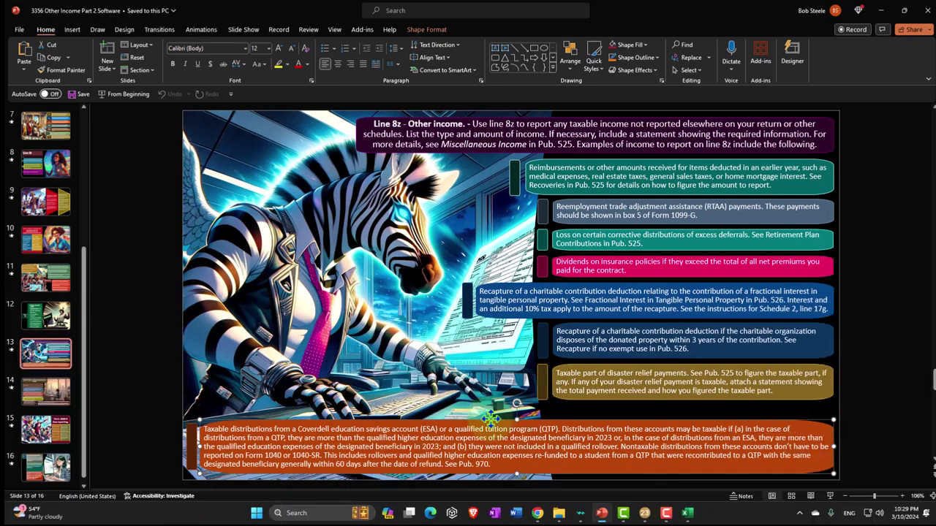
left_click(57, 392)
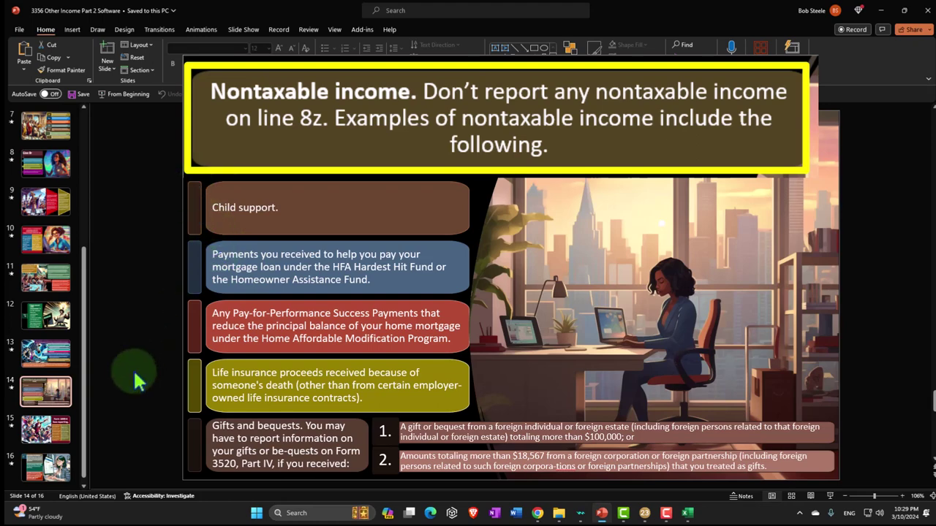
left_click(61, 444)
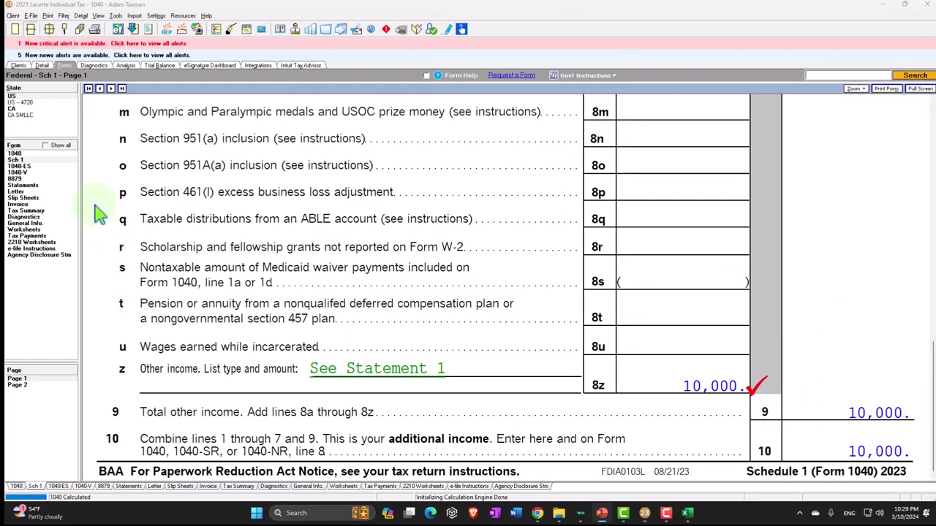
In Lacerte, list all forms again and examine Form 8949 Part I with its short-term boxes and transaction columns.
left_click(45, 146)
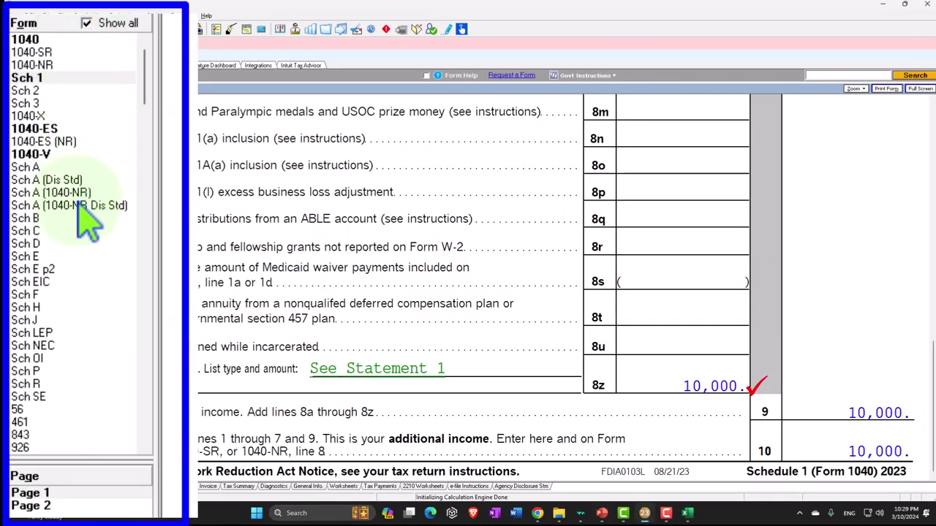
scroll(67, 179, "down", 5)
left_click_drag(146, 88, 137, 283)
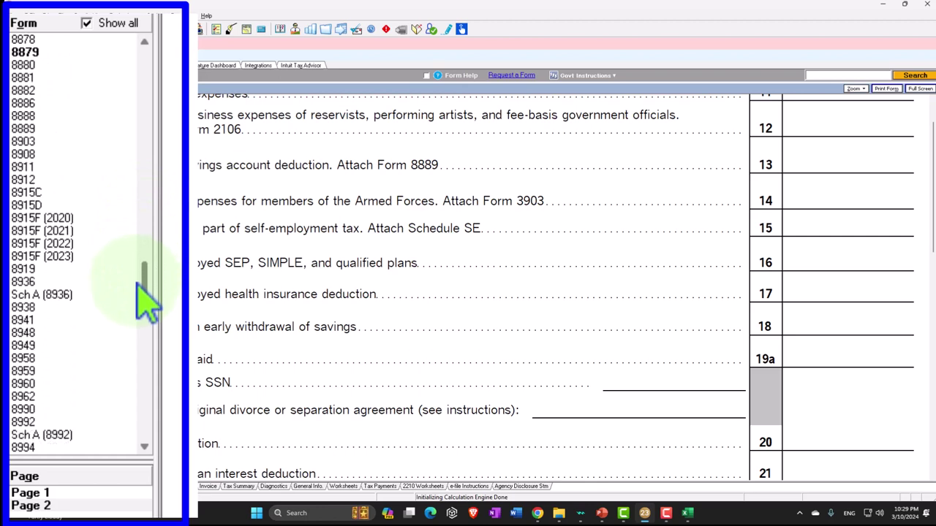
left_click(29, 345)
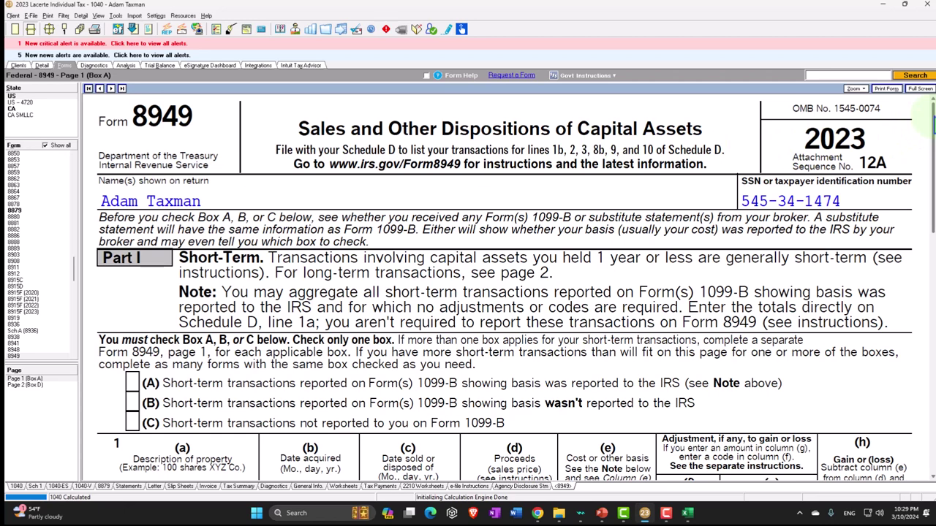
scroll(505, 285, "down", 5)
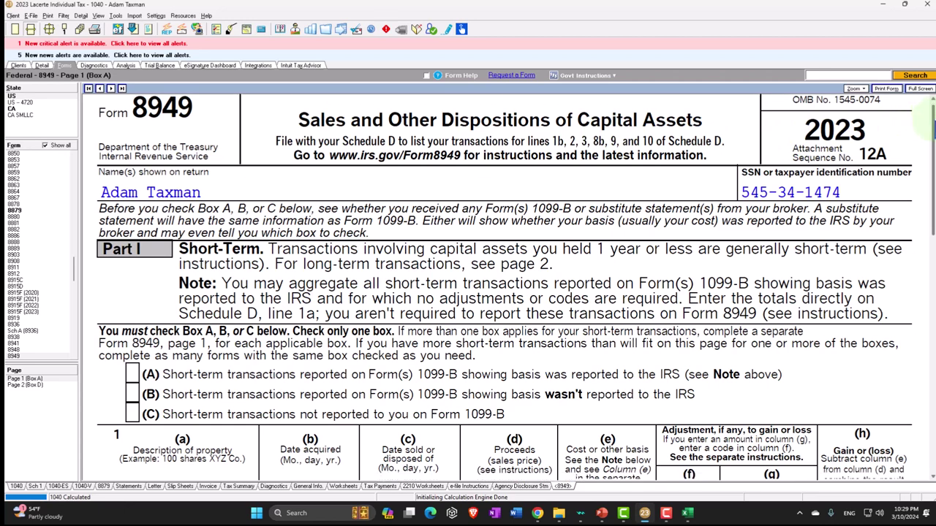
scroll(505, 285, "down", 3)
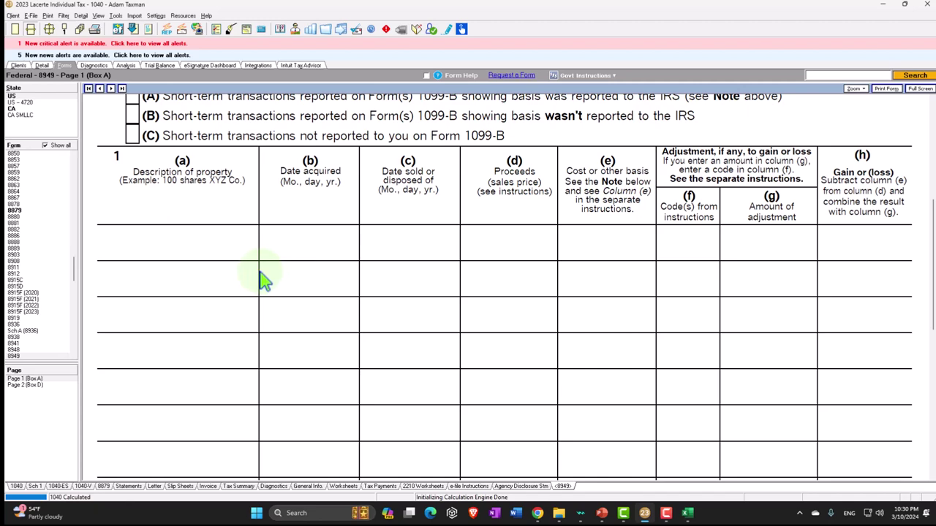
Reopen Schedule 1 at lines 8z through 10, read the PowerPoint slide on an incorrect Form 1099-K, and return to Lacerte.
left_click_drag(76, 282, 69, 166)
left_click(37, 172)
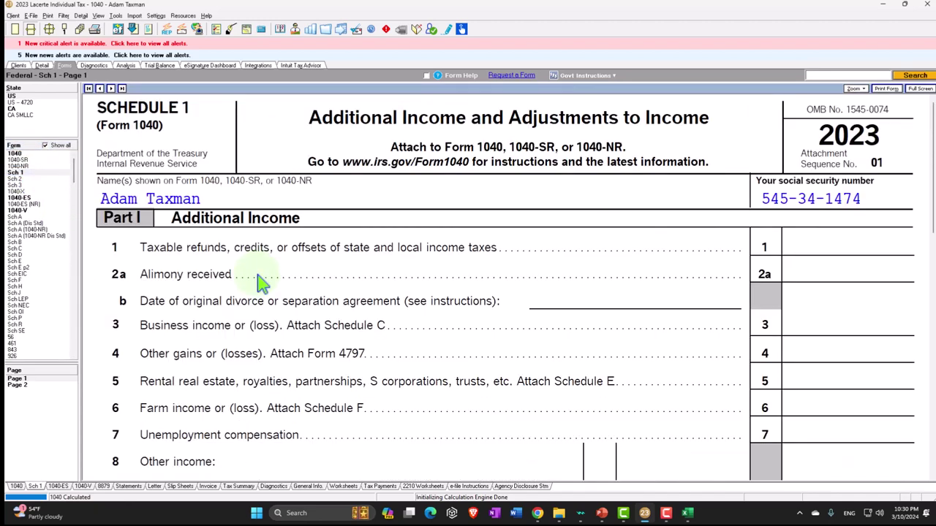
scroll(263, 282, "down", 10)
scroll(262, 278, "down", 8)
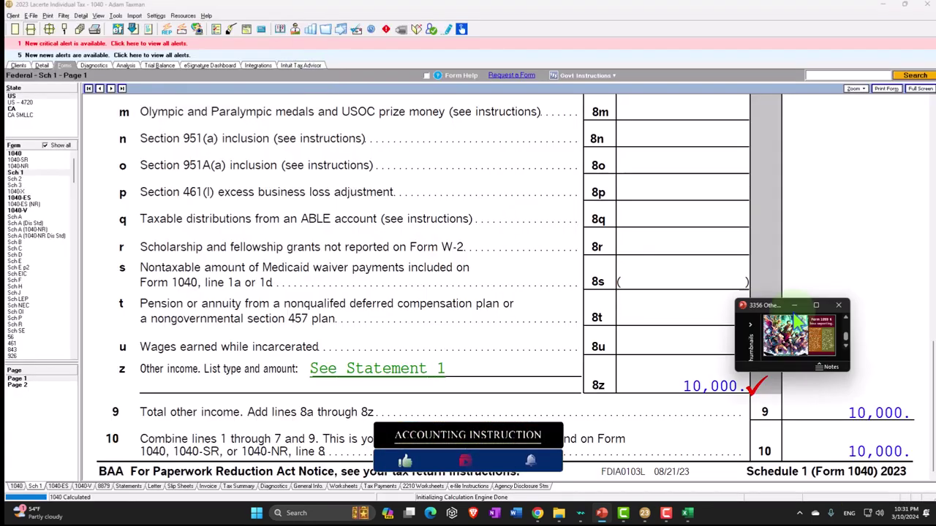
left_click(794, 305)
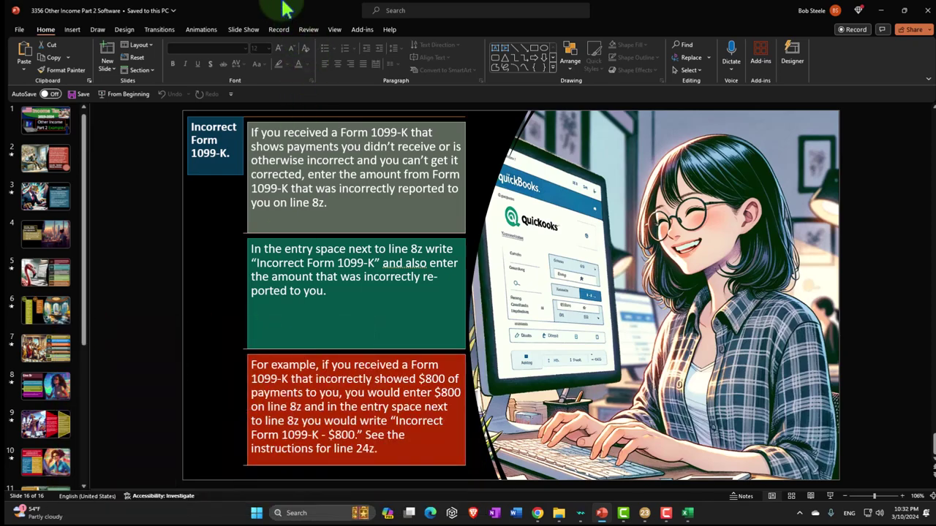
key("alt+Tab")
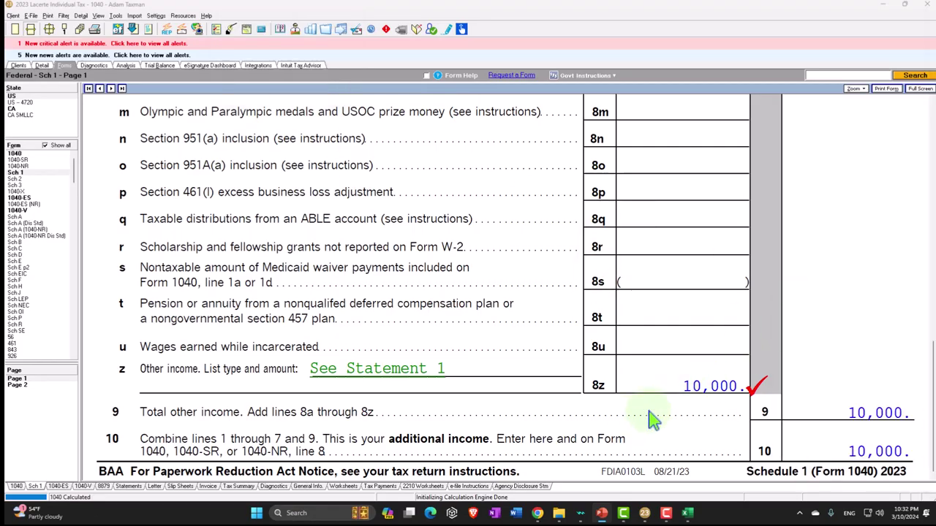